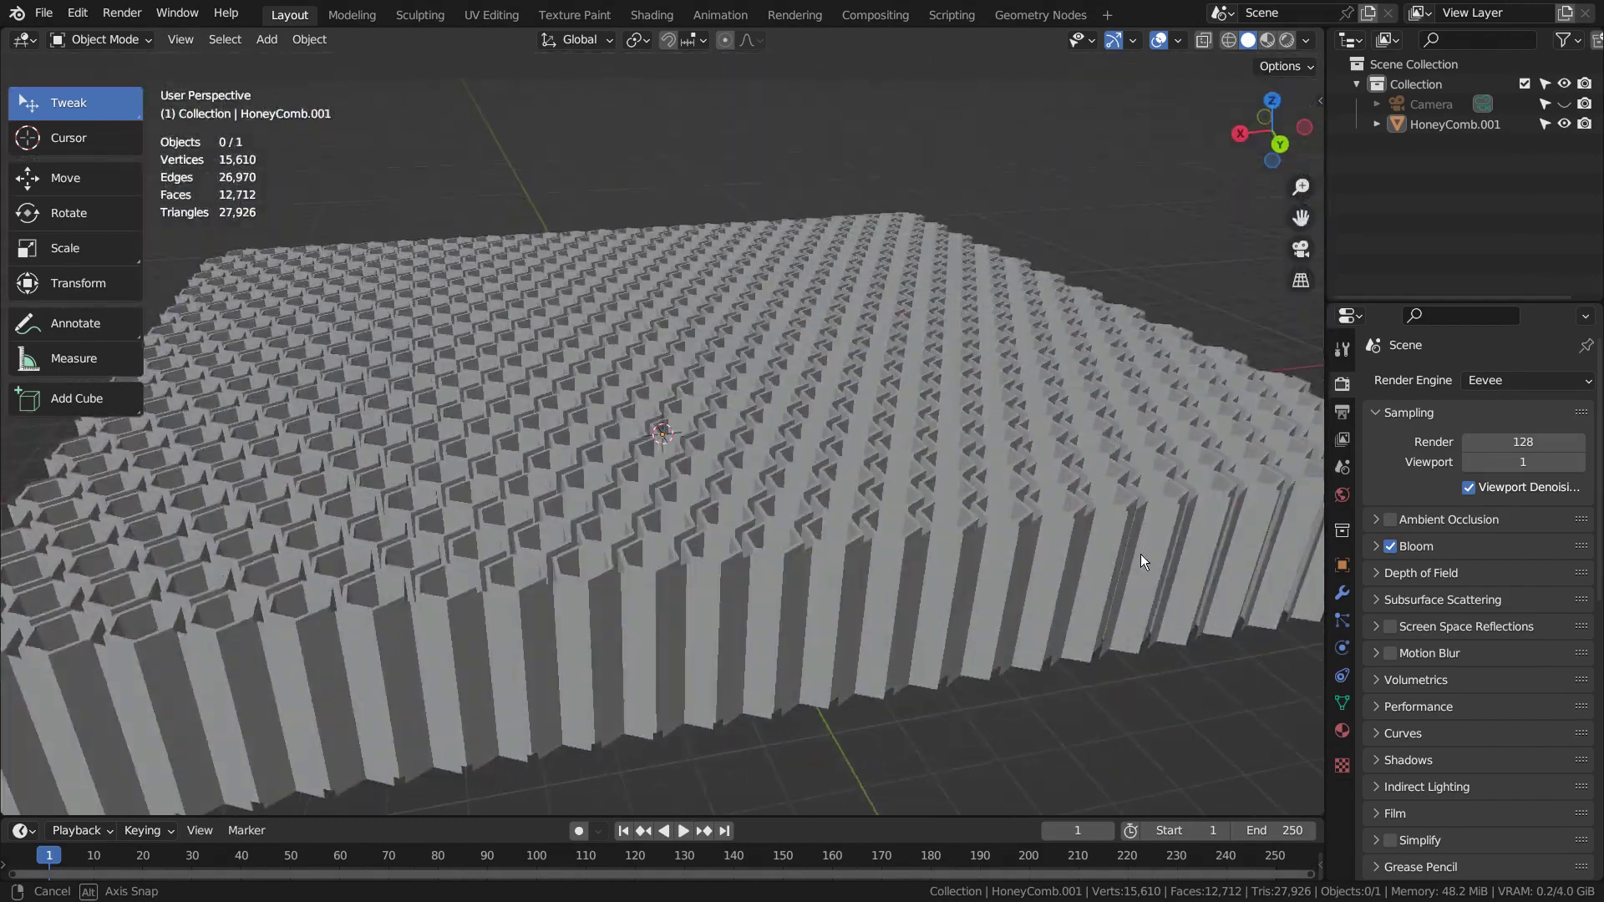
# Examine the existing honeycomb through the camera in material preview and rendered shading, plus the World background's surface settings
pyautogui.click(1270, 43)
pyautogui.moveTo(1257, 242)
pyautogui.mouseDown(button='middle')
pyautogui.moveTo(1146, 406)
pyautogui.moveTo(1063, 427)
pyautogui.moveTo(909, 433)
pyautogui.moveTo(474, 368)
pyautogui.moveTo(553, 388)
pyautogui.moveTo(1072, 381)
pyautogui.moveTo(1235, 334)
pyautogui.moveTo(1210, 394)
pyautogui.moveTo(1044, 438)
pyautogui.moveTo(1059, 364)
pyautogui.moveTo(1158, 363)
pyautogui.mouseUp(button='middle')
pyautogui.press('KP_0')
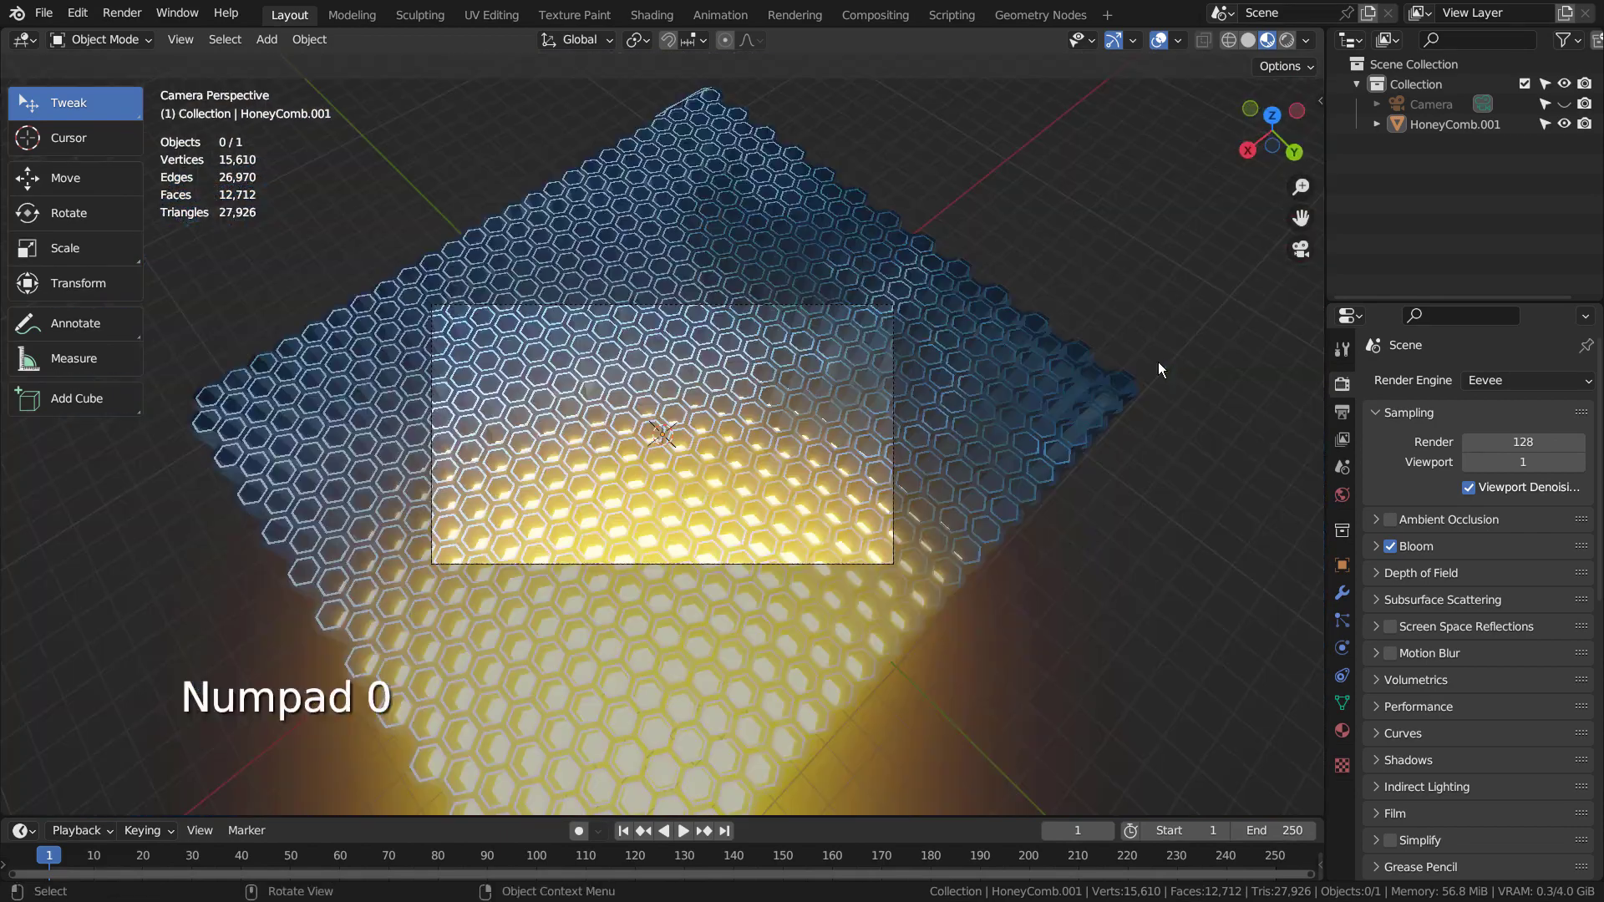
pyautogui.scroll(3, 1158, 363)
pyautogui.scroll(-1, 1161, 365)
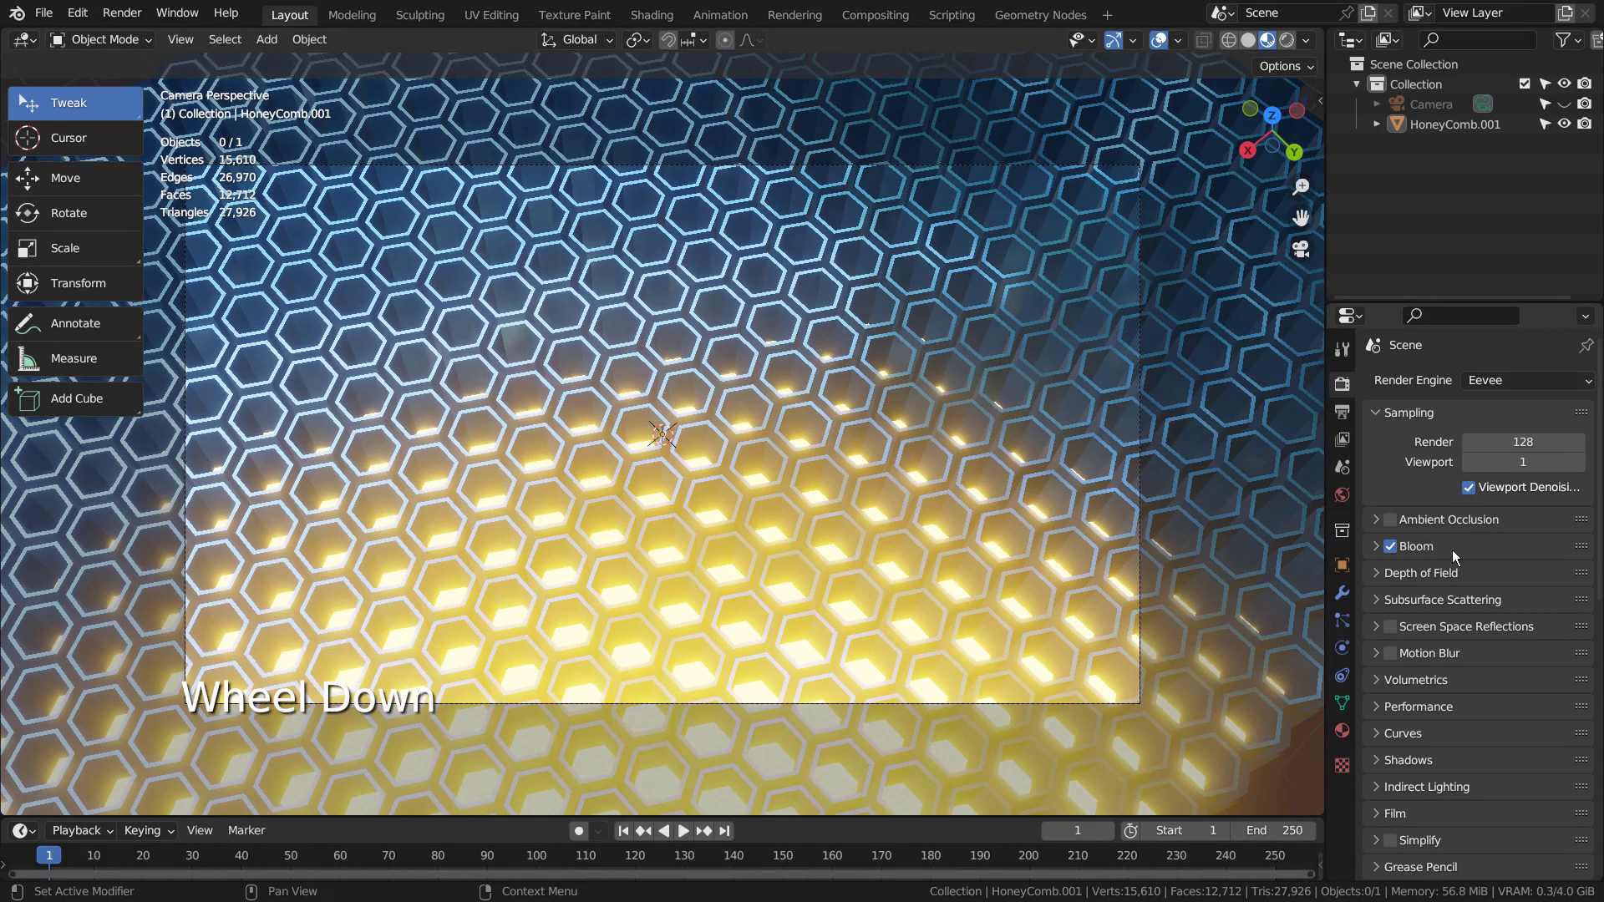
pyautogui.click(1287, 39)
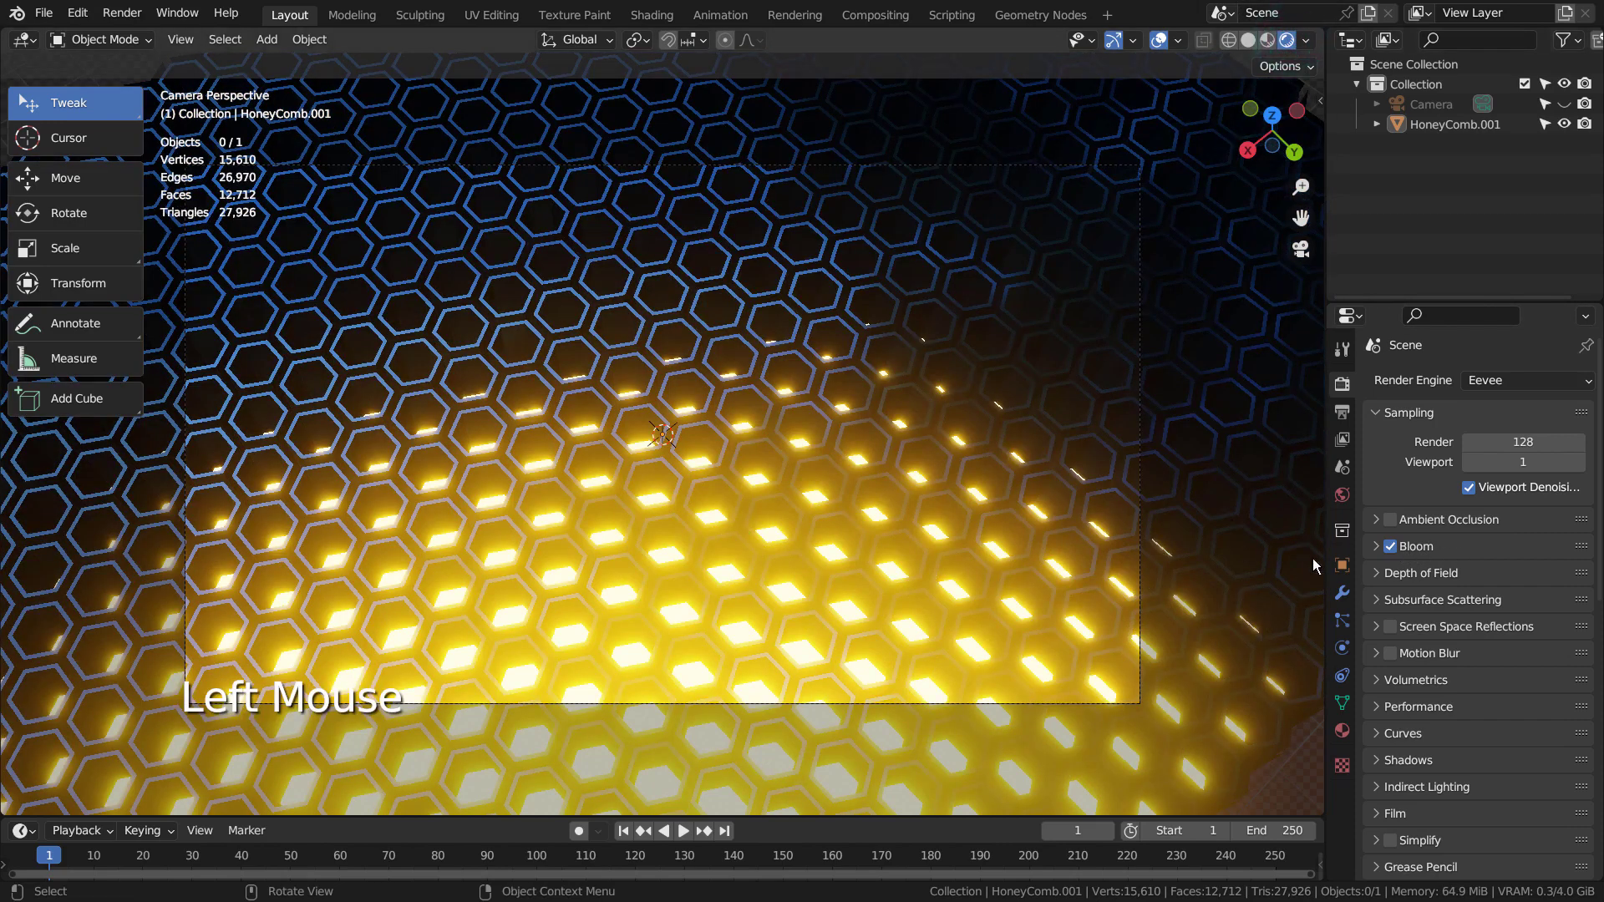
pyautogui.click(1343, 494)
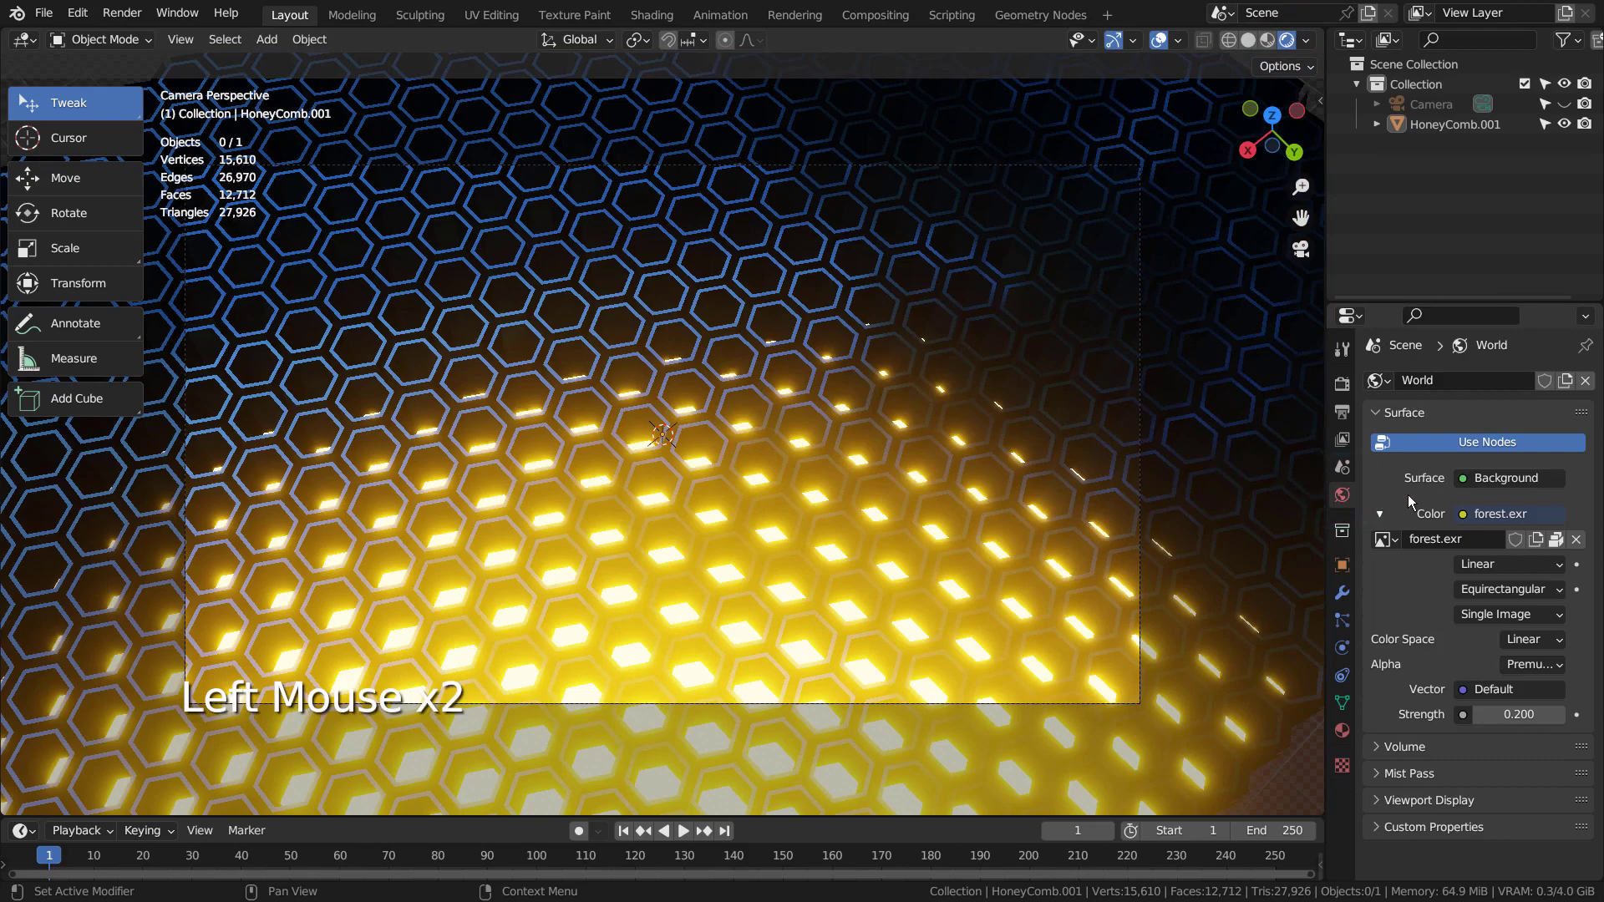
pyautogui.press('ctrl')
pyautogui.hotkey('ctrl', 'space')
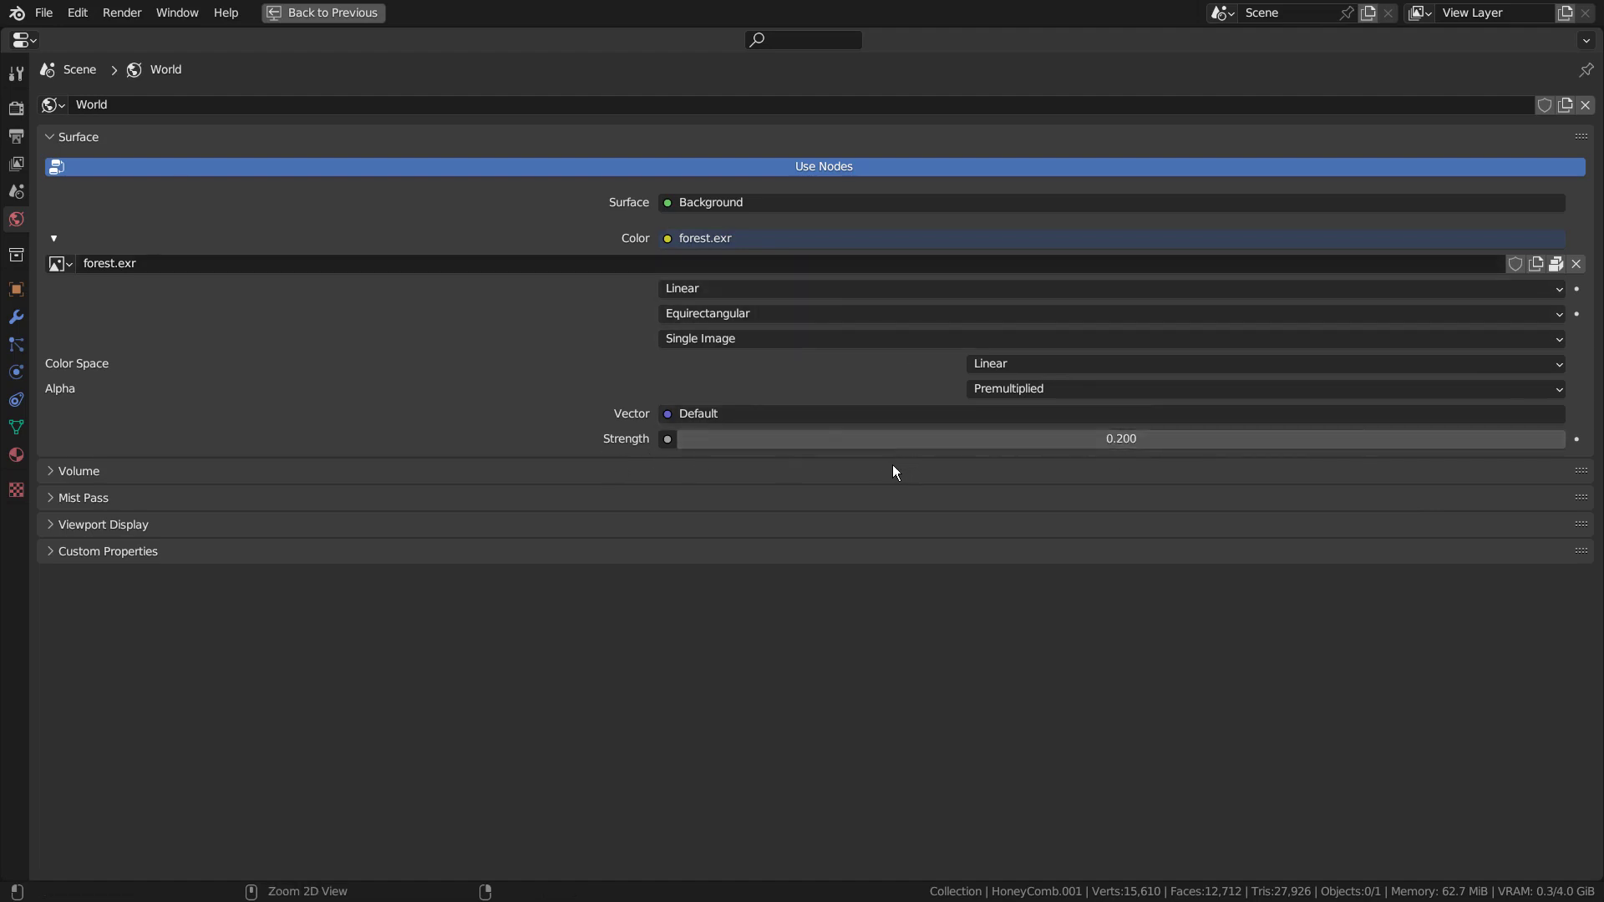
pyautogui.hotkey('ctrl', 'space')
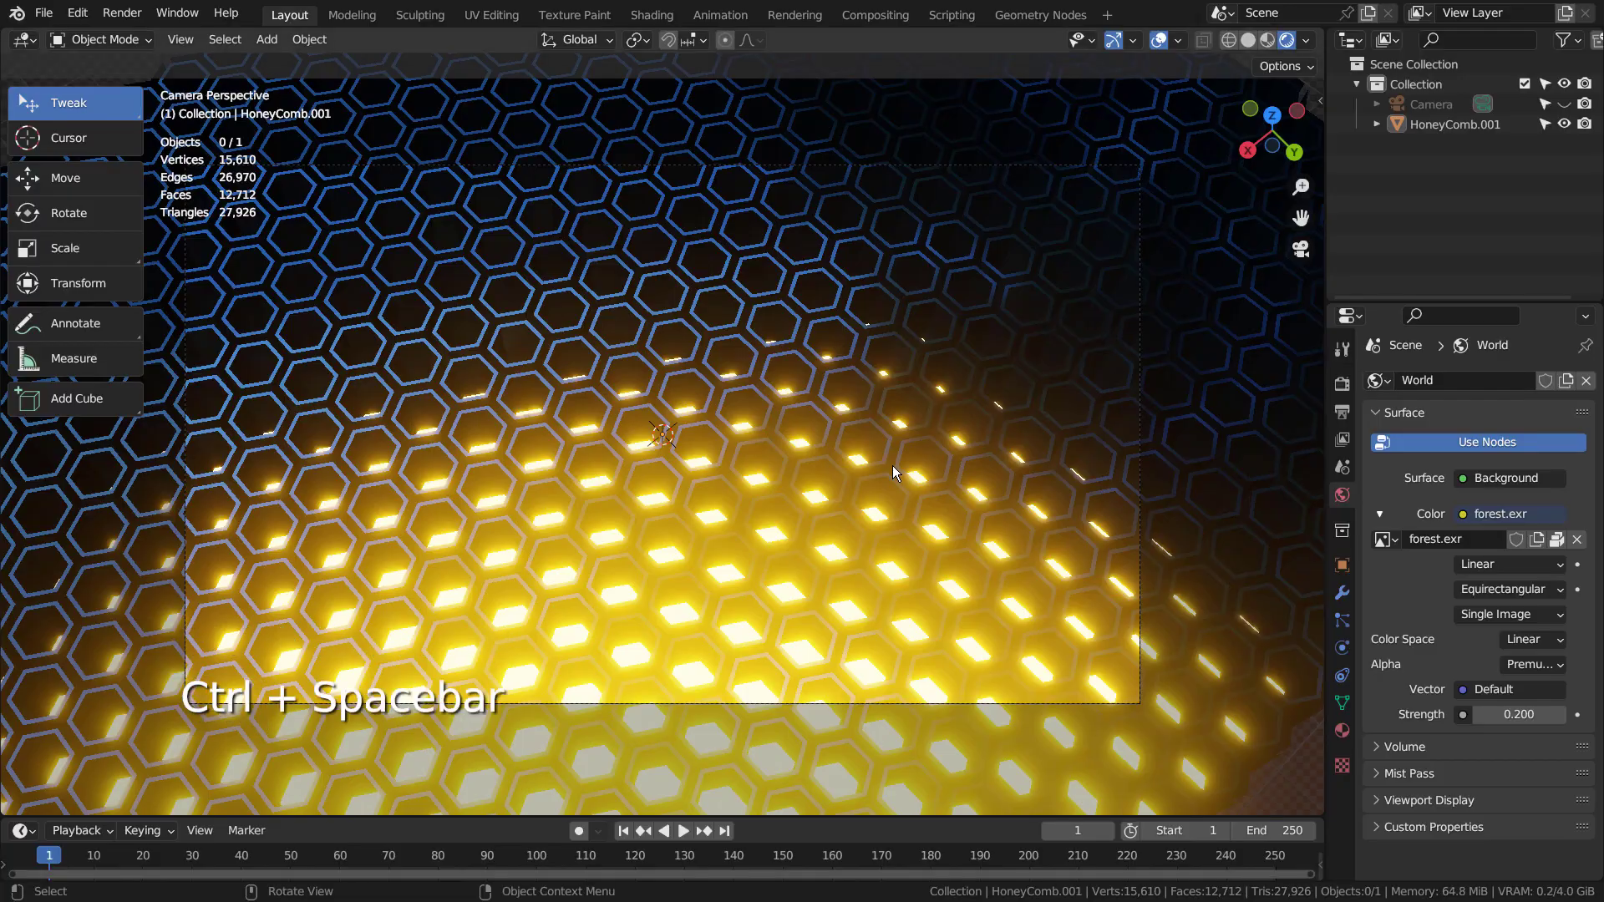
# Hide the existing honeycomb object and switch the viewport to solid shading
pyautogui.click(945, 425)
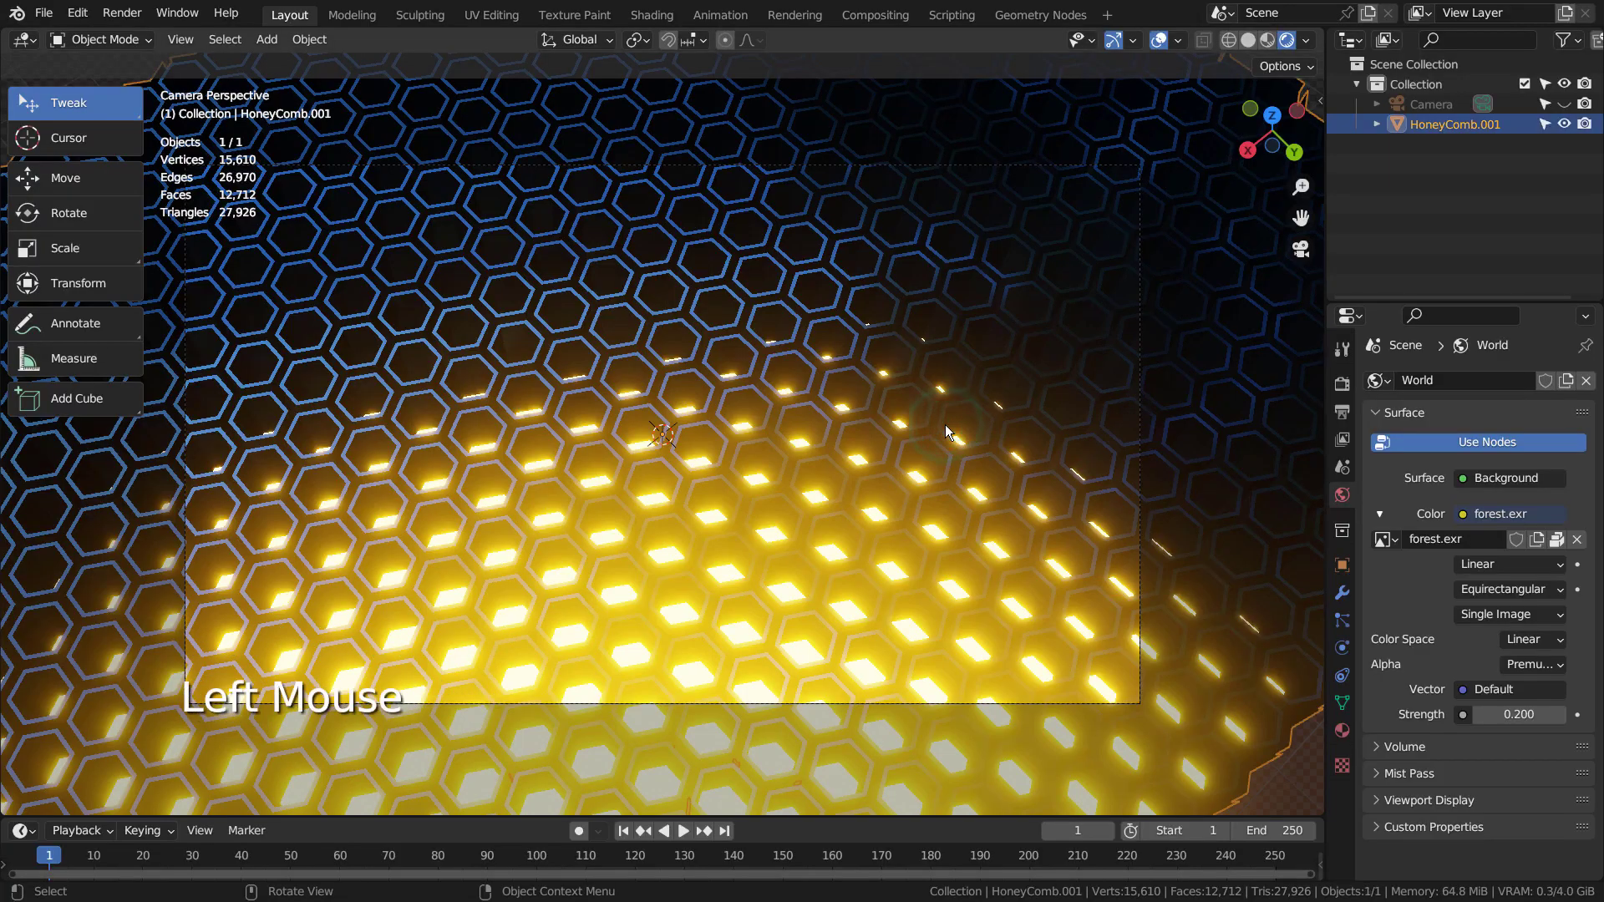
pyautogui.press('h')
pyautogui.moveTo(945, 424); pyautogui.dragTo(1197, 118, button='middle')
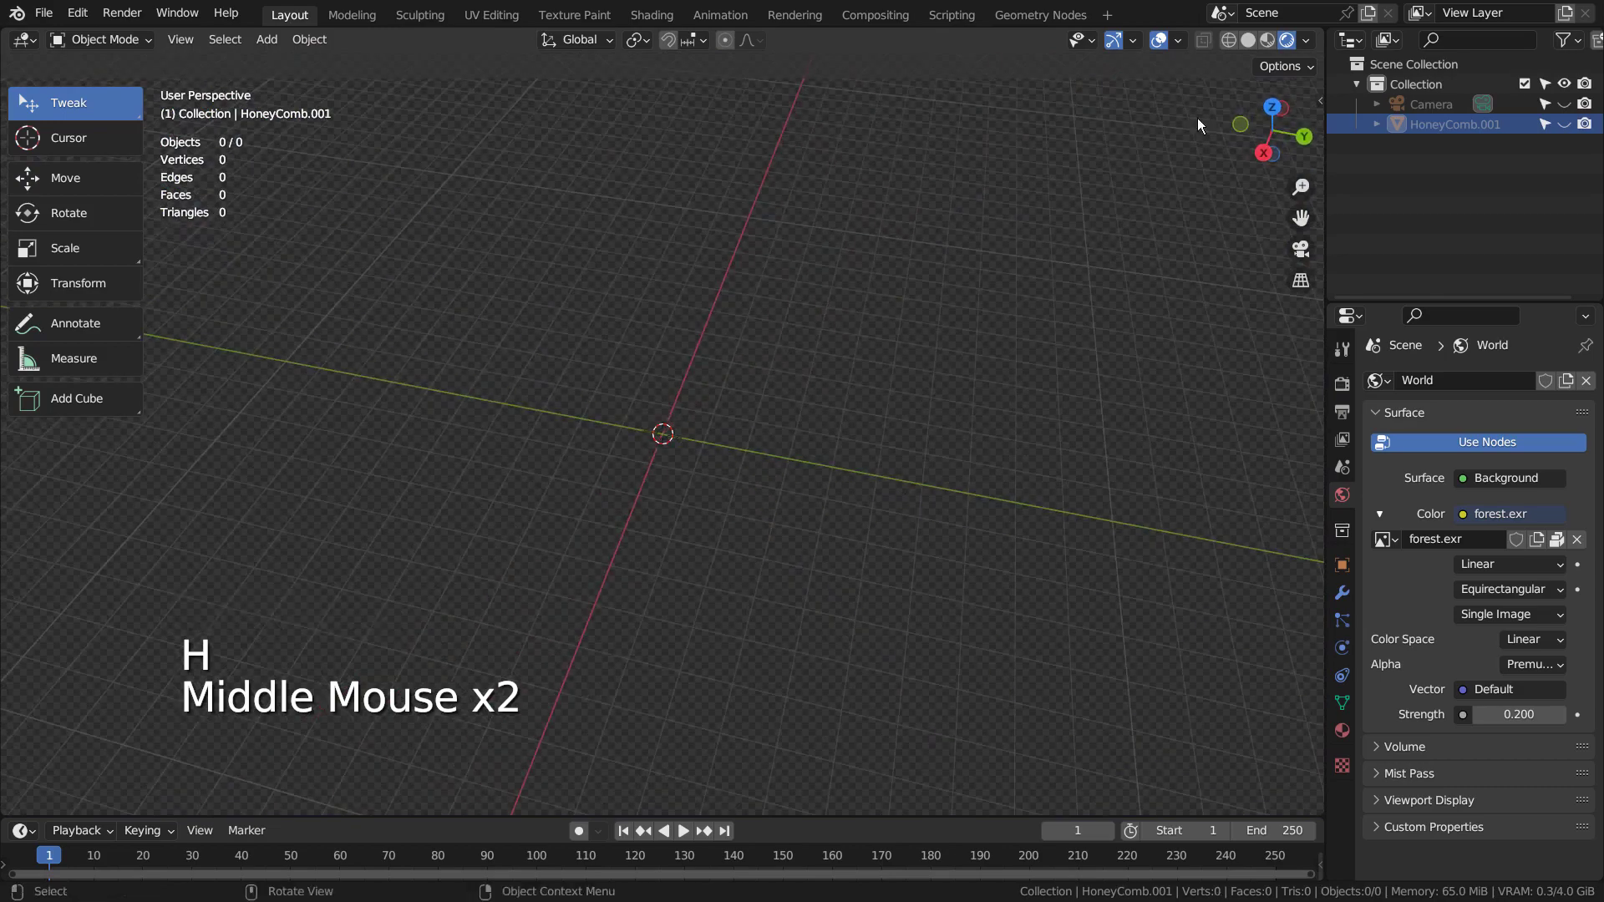
pyautogui.click(1247, 42)
# Add a HoneyComb extra mesh object with 25 rows and 25 columns
pyautogui.hotkey('shift', 'a')
pyautogui.moveTo(694, 339)
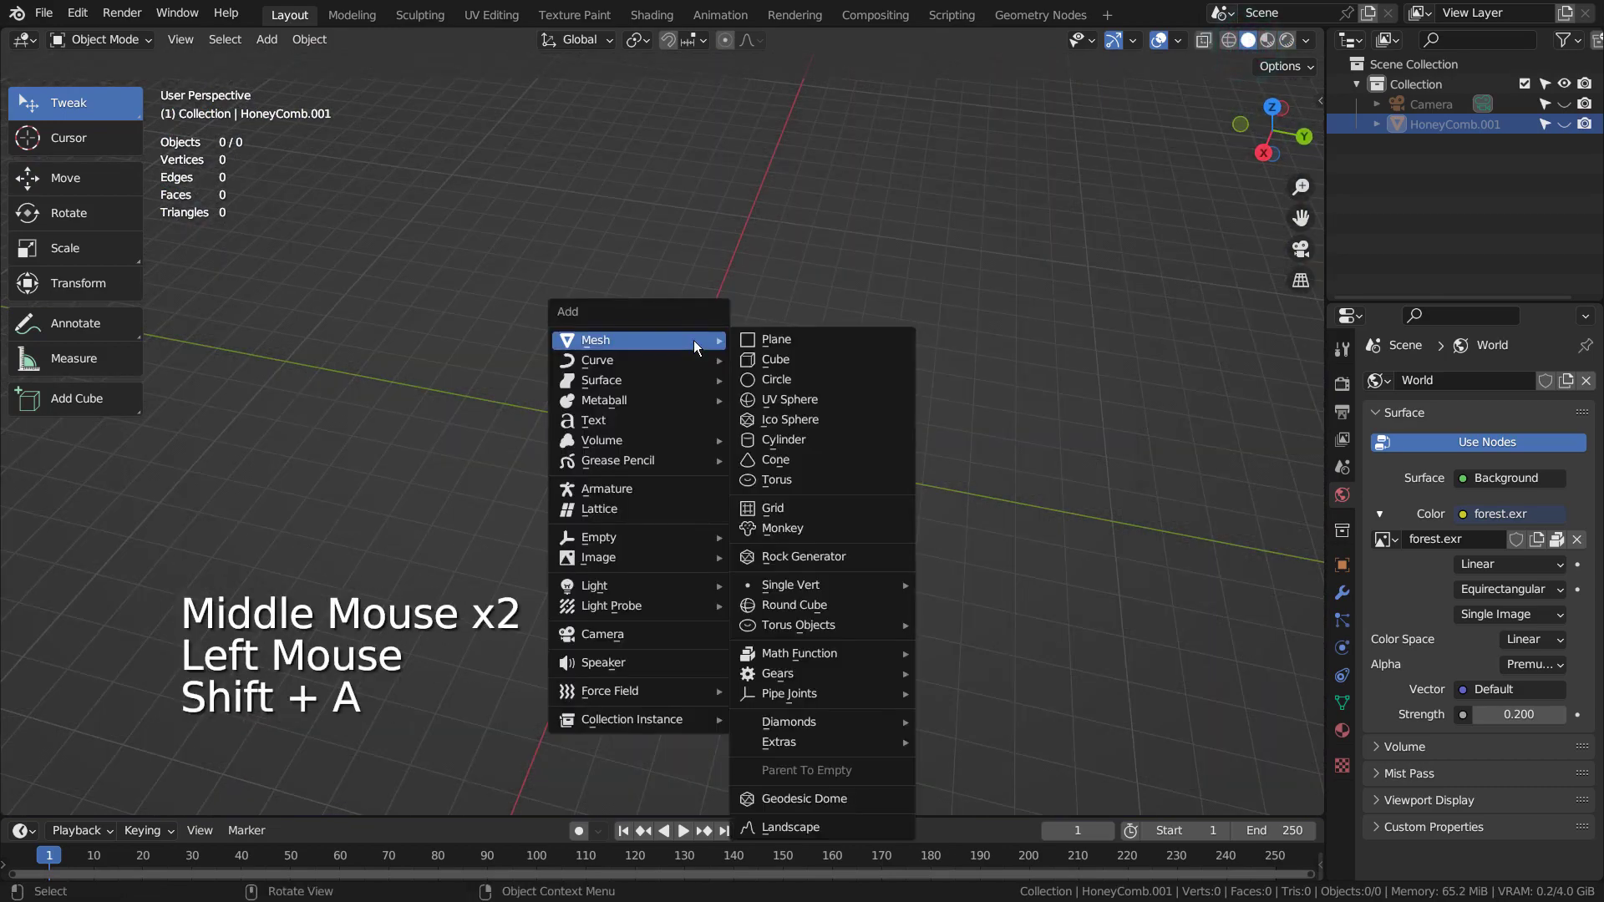
pyautogui.moveTo(844, 747)
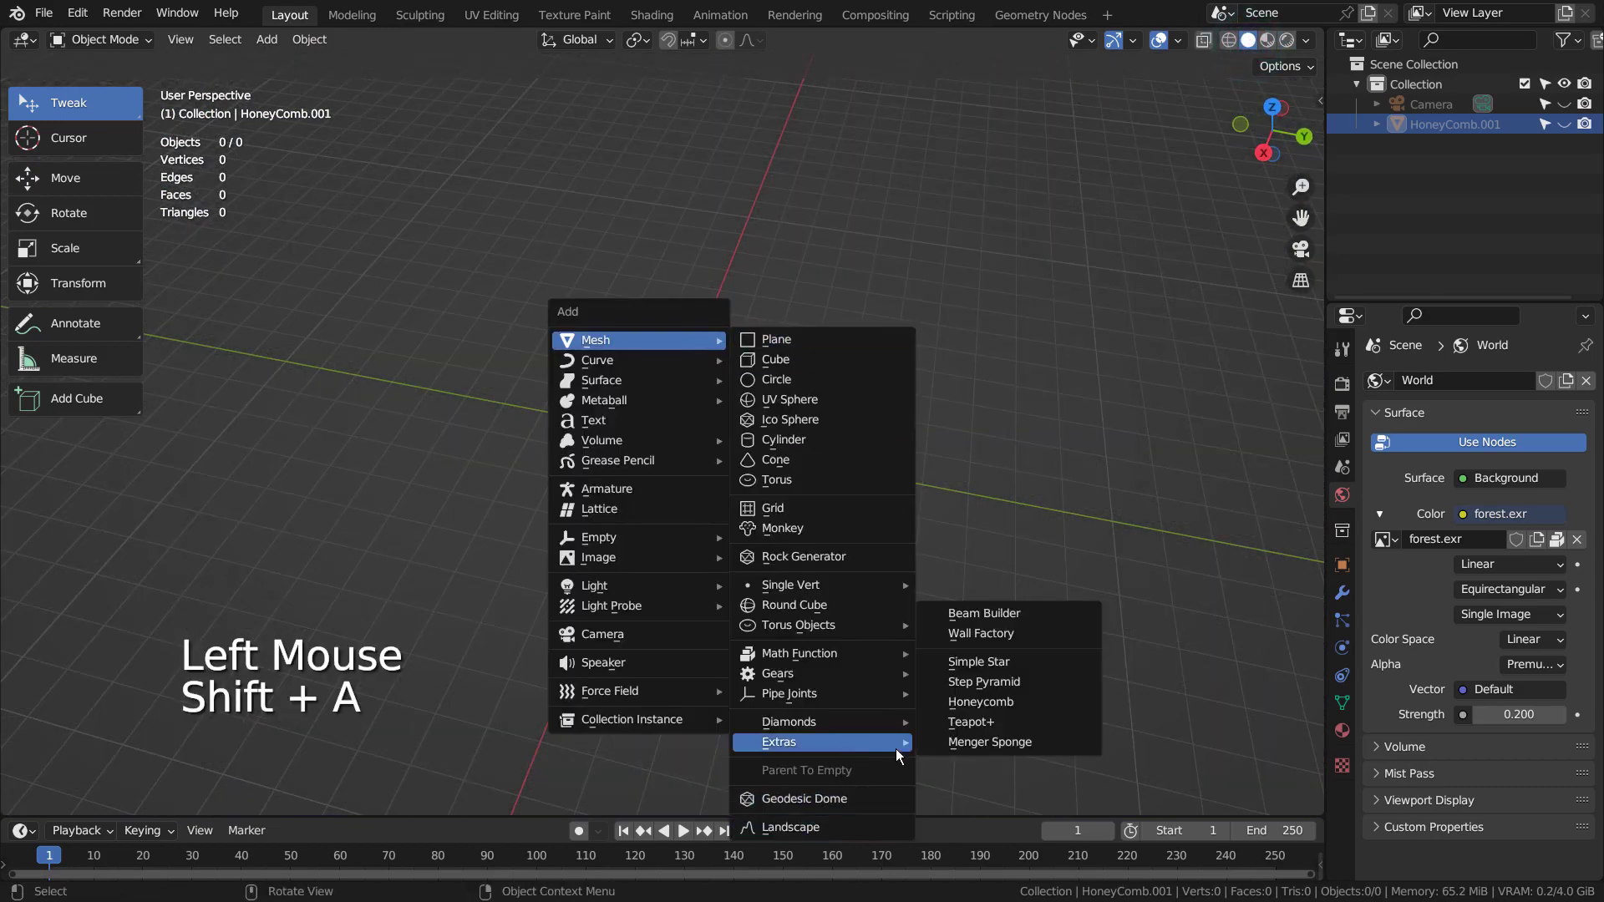
pyautogui.click(1015, 701)
pyautogui.click(332, 508)
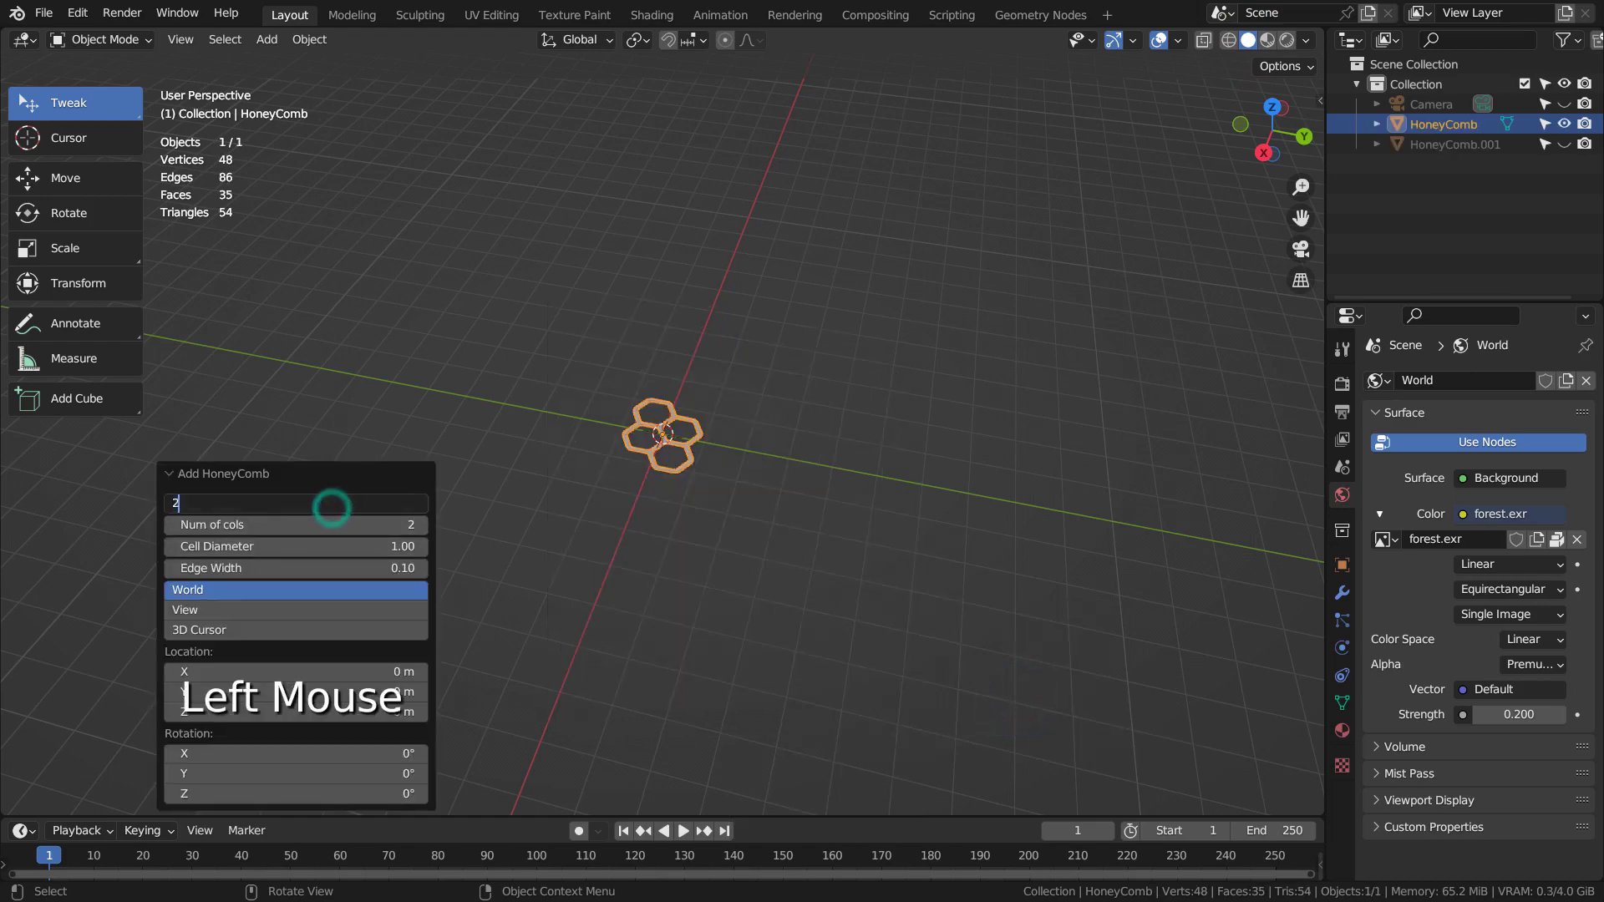
pyautogui.write('25')
pyautogui.press('Tab')
pyautogui.write('25')
pyautogui.press('Tab')
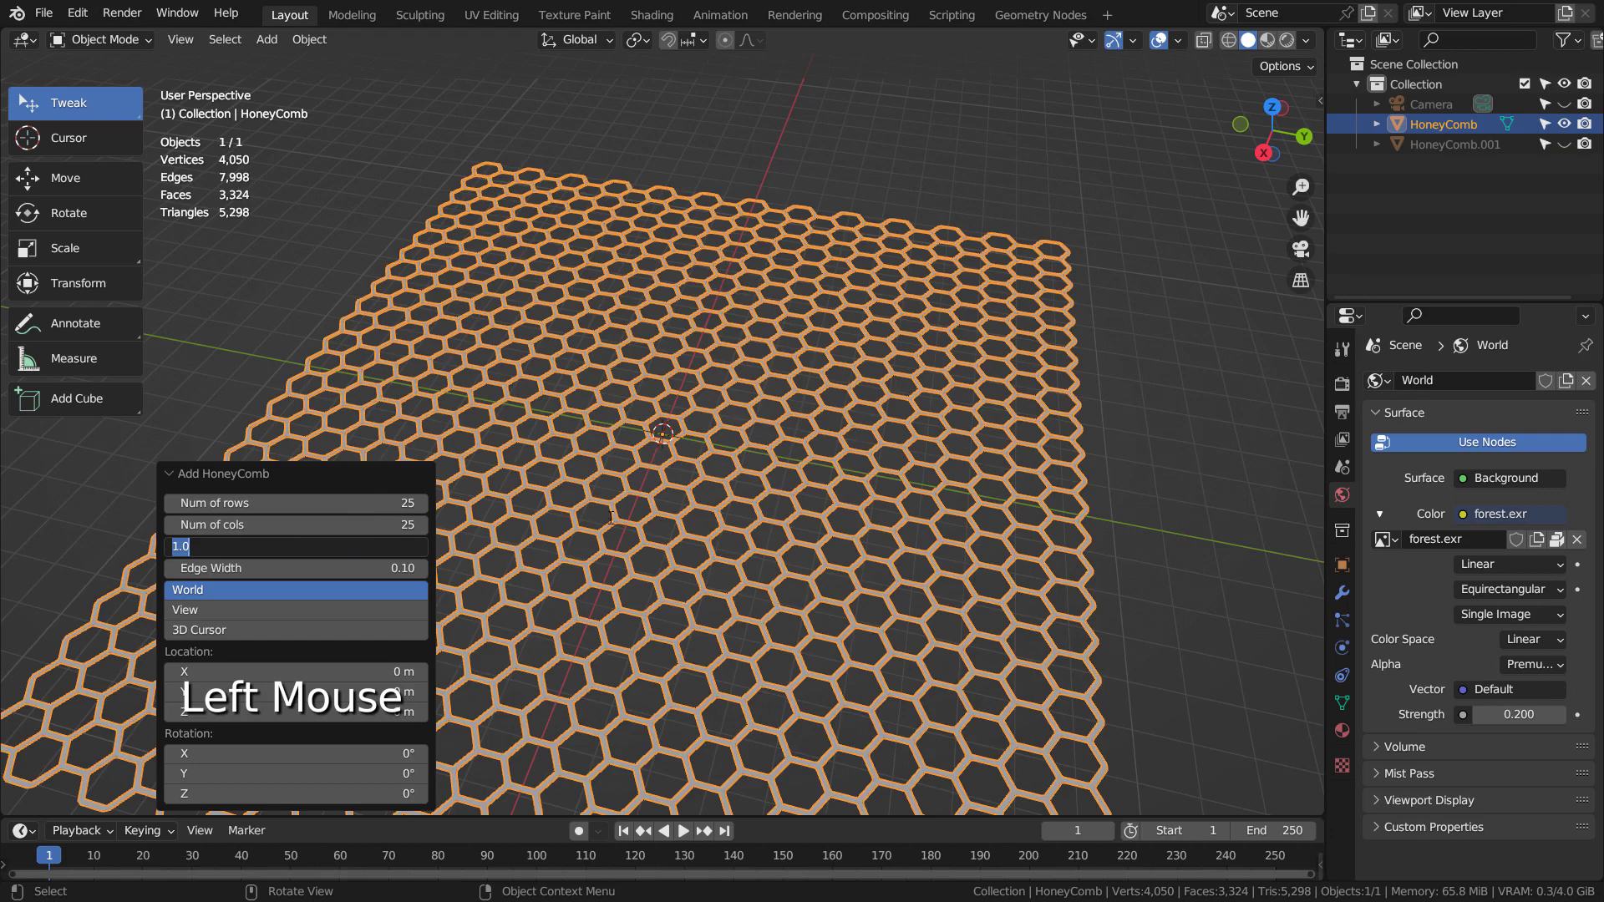
# Set the new honeycomb's edge width to 0.07
pyautogui.click(248, 572)
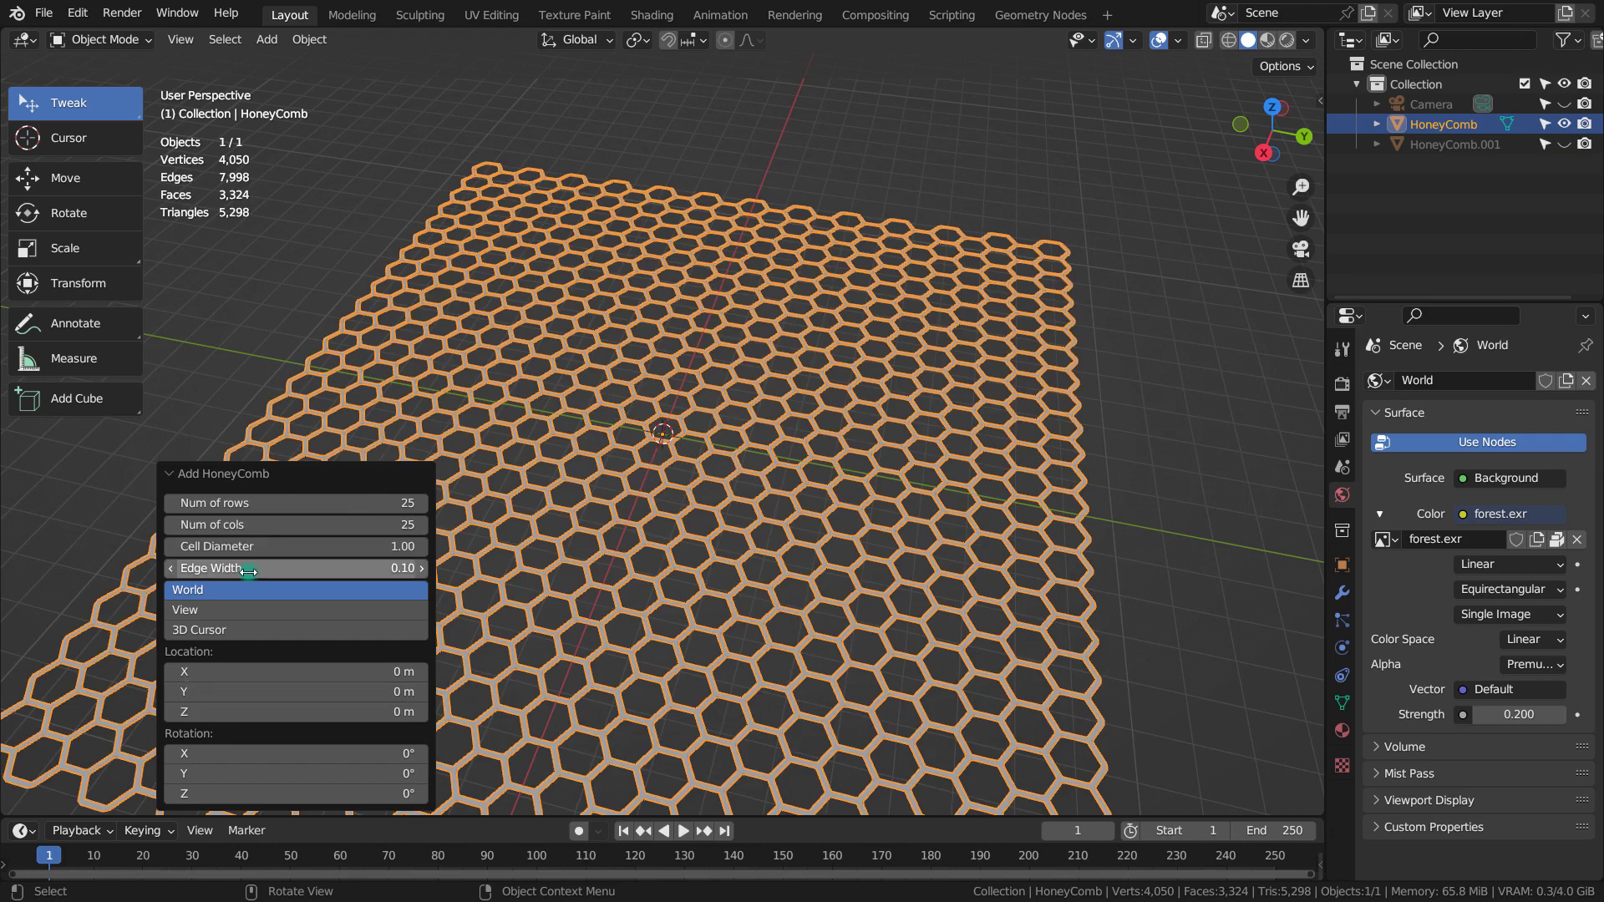
pyautogui.click(282, 544)
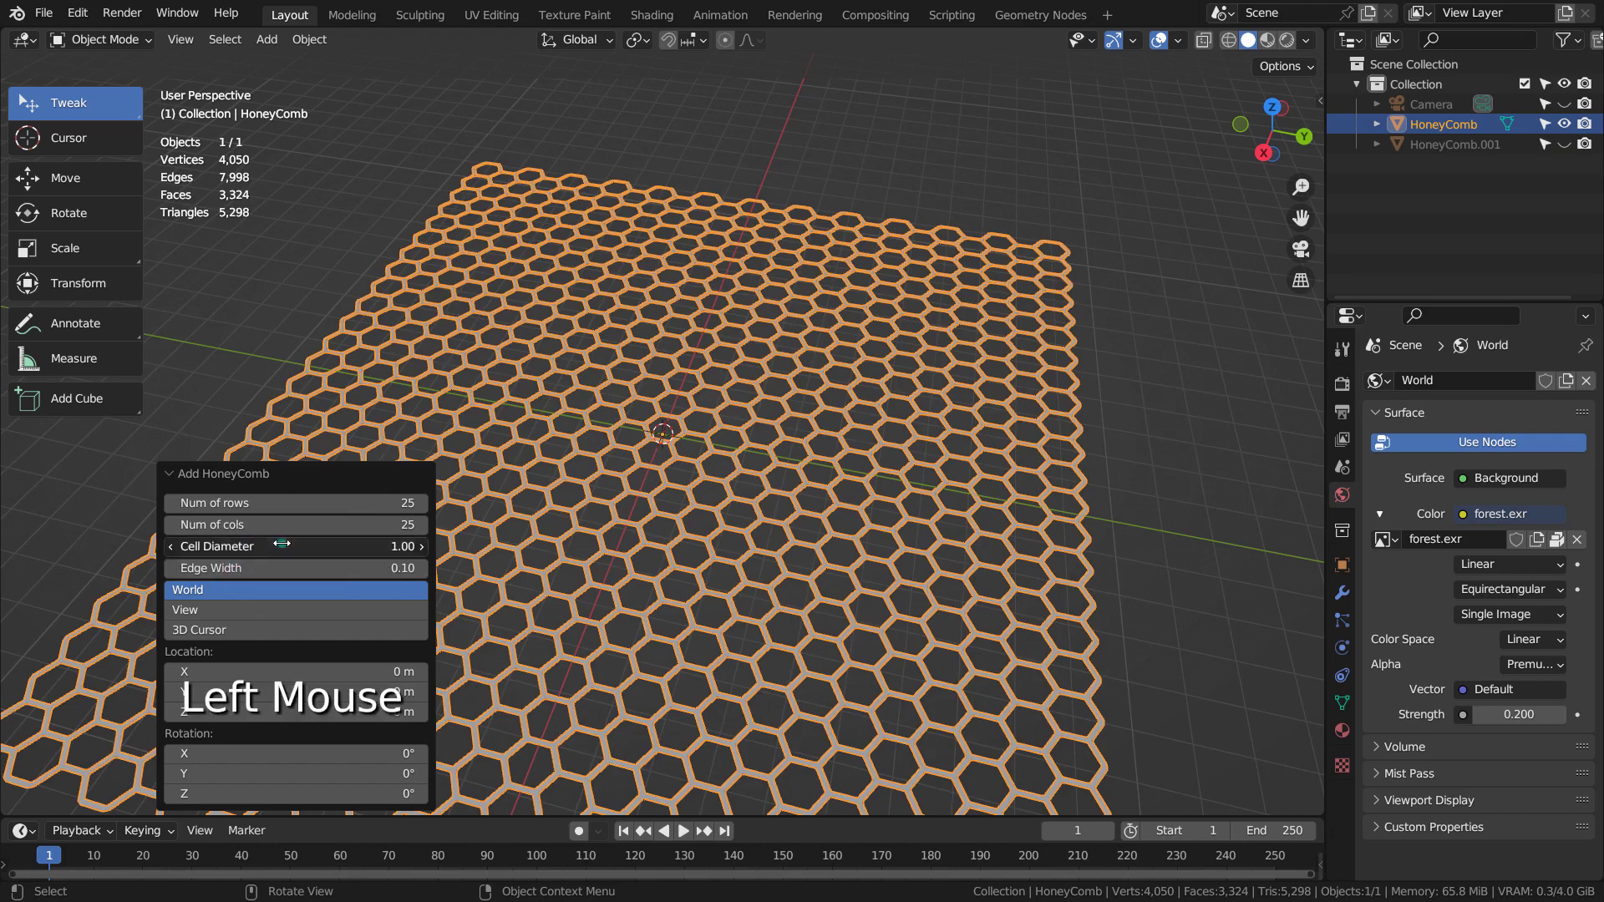
pyautogui.moveTo(281, 544); pyautogui.dragTo(328, 568)
pyautogui.click(304, 543)
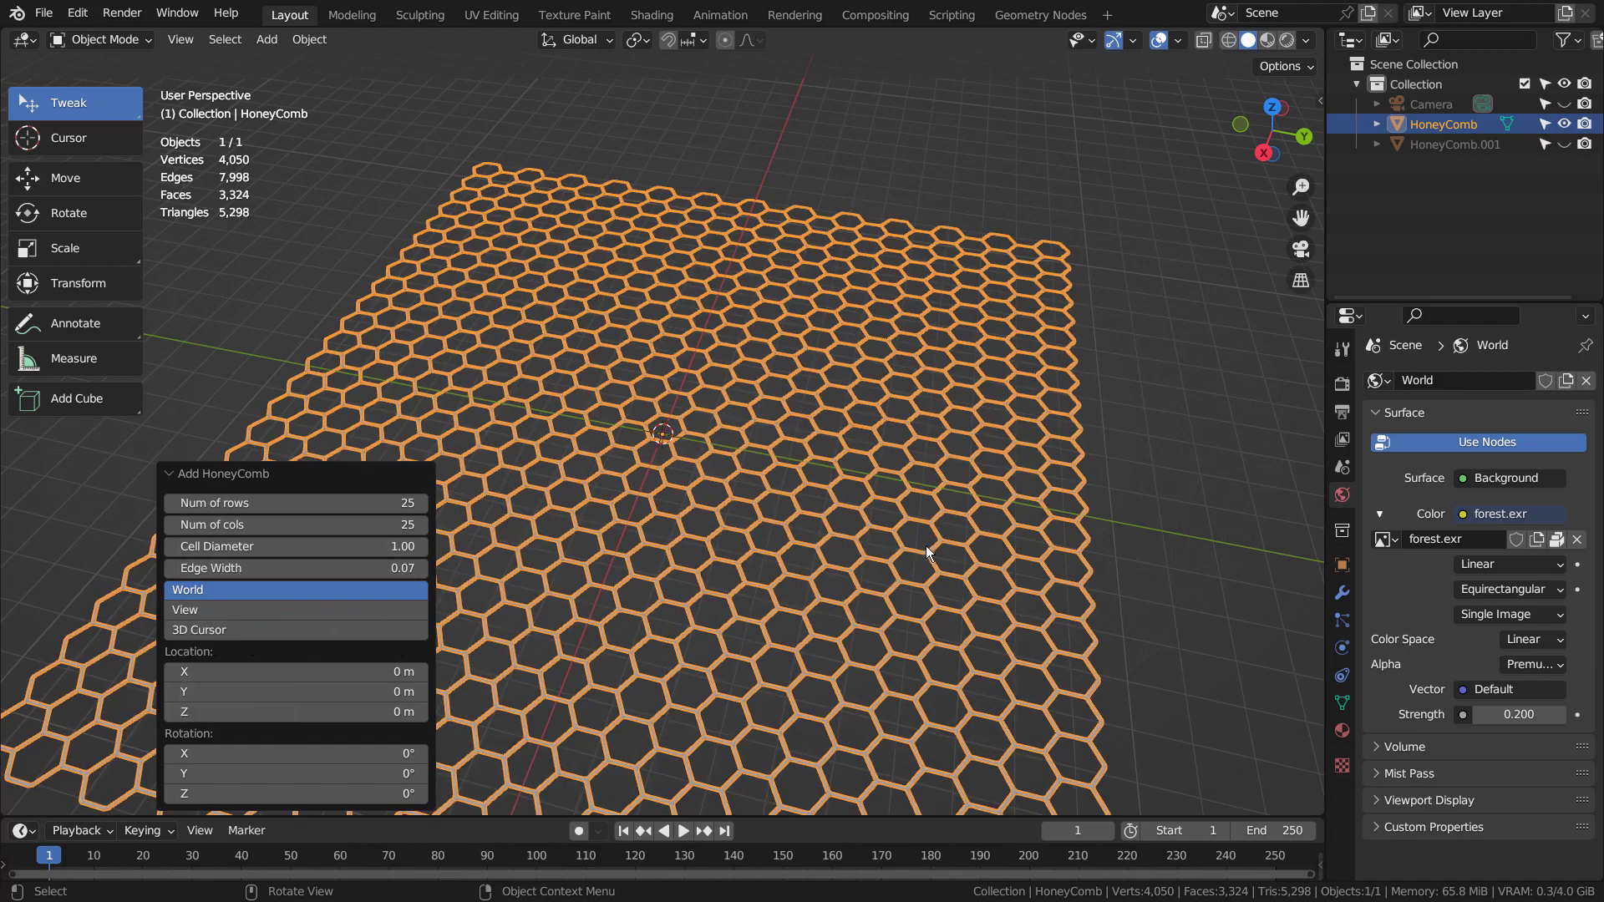
# Delete all edges except the hexagon outlines by selecting one cell's inner edge loop, extending to similar lengths and inverting the selection
pyautogui.moveTo(926, 545); pyautogui.dragTo(747, 564, button='middle')
pyautogui.scroll(4, 753, 565)
pyautogui.scroll(1, 754, 565)
pyautogui.press('Tab')
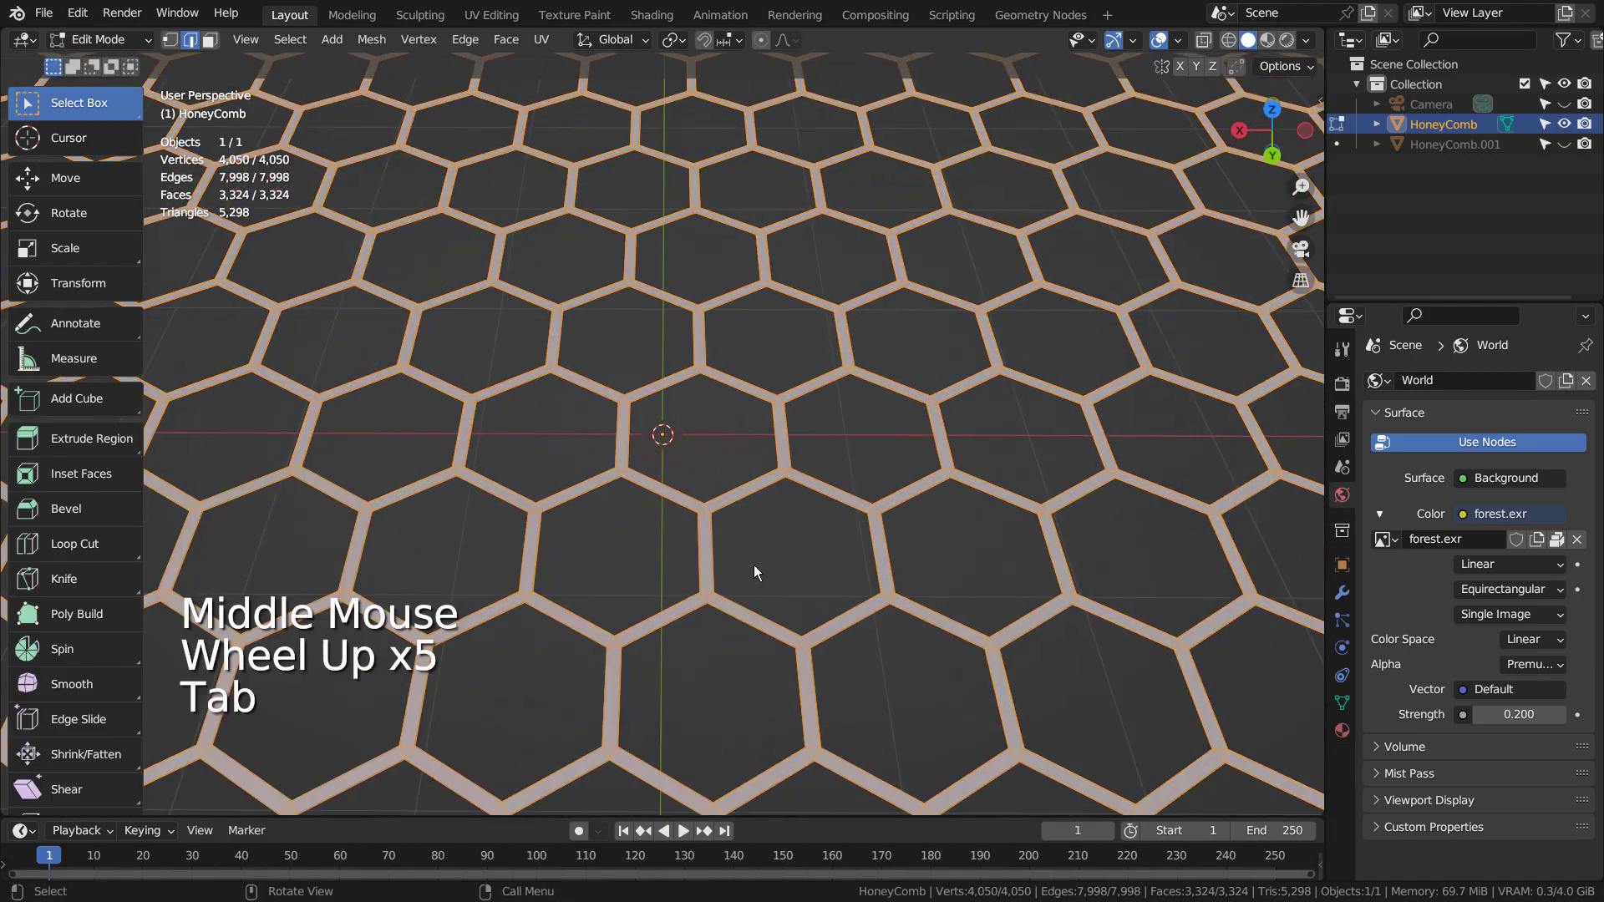
pyautogui.scroll(1, 754, 564)
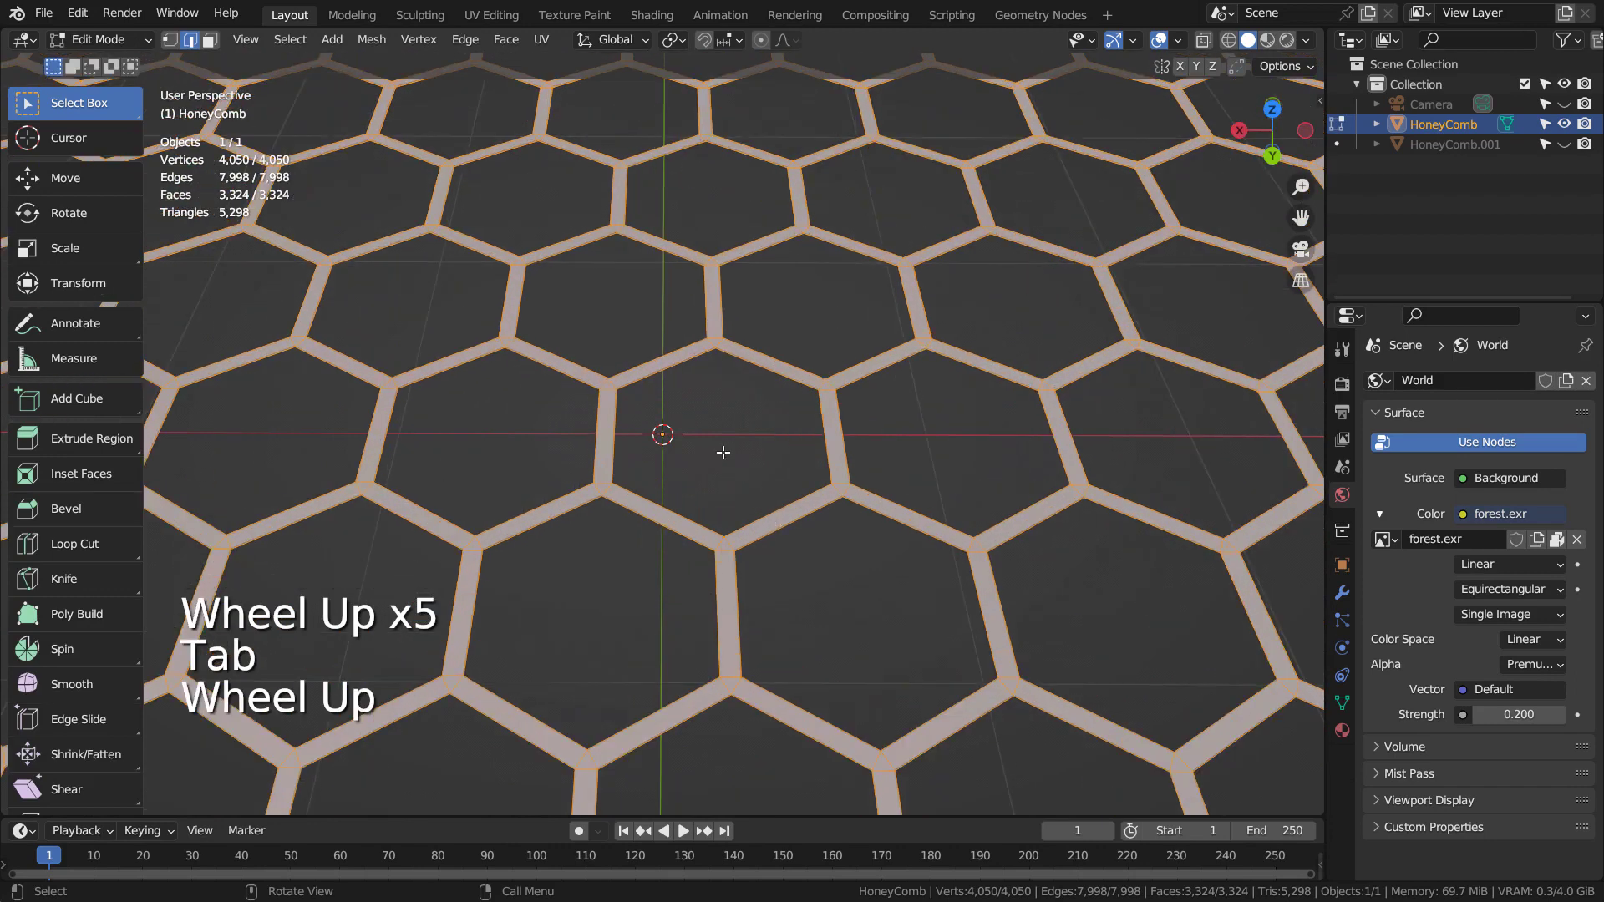
pyautogui.press('2')
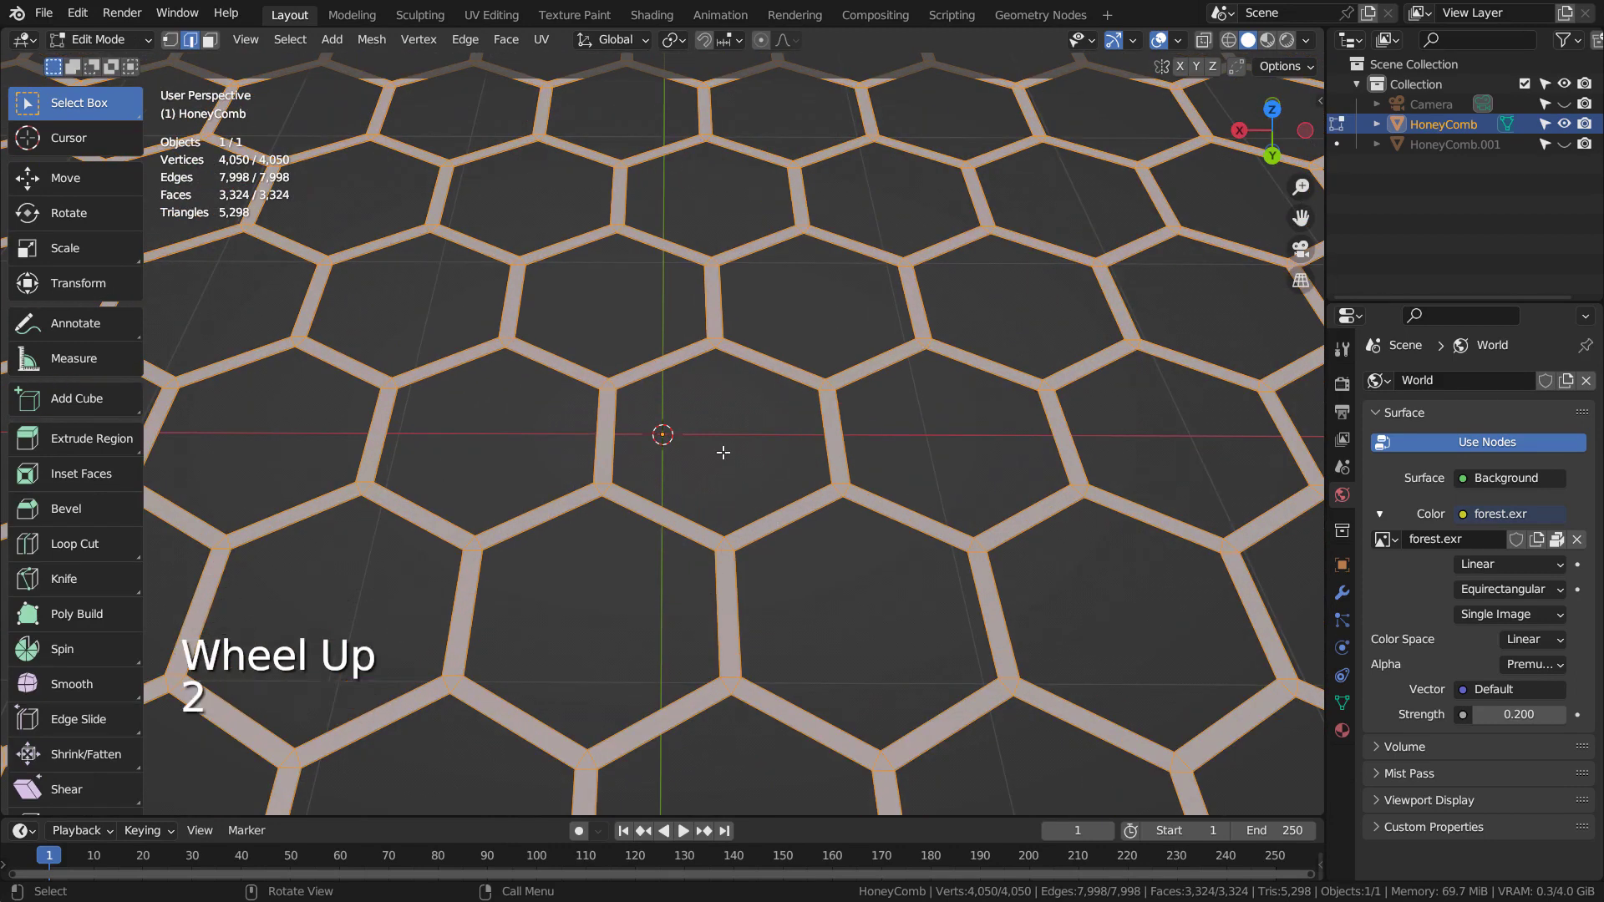
pyautogui.keyDown('alt'); pyautogui.click(777, 511); pyautogui.keyUp('alt')
pyautogui.hotkey('shift', 'z')
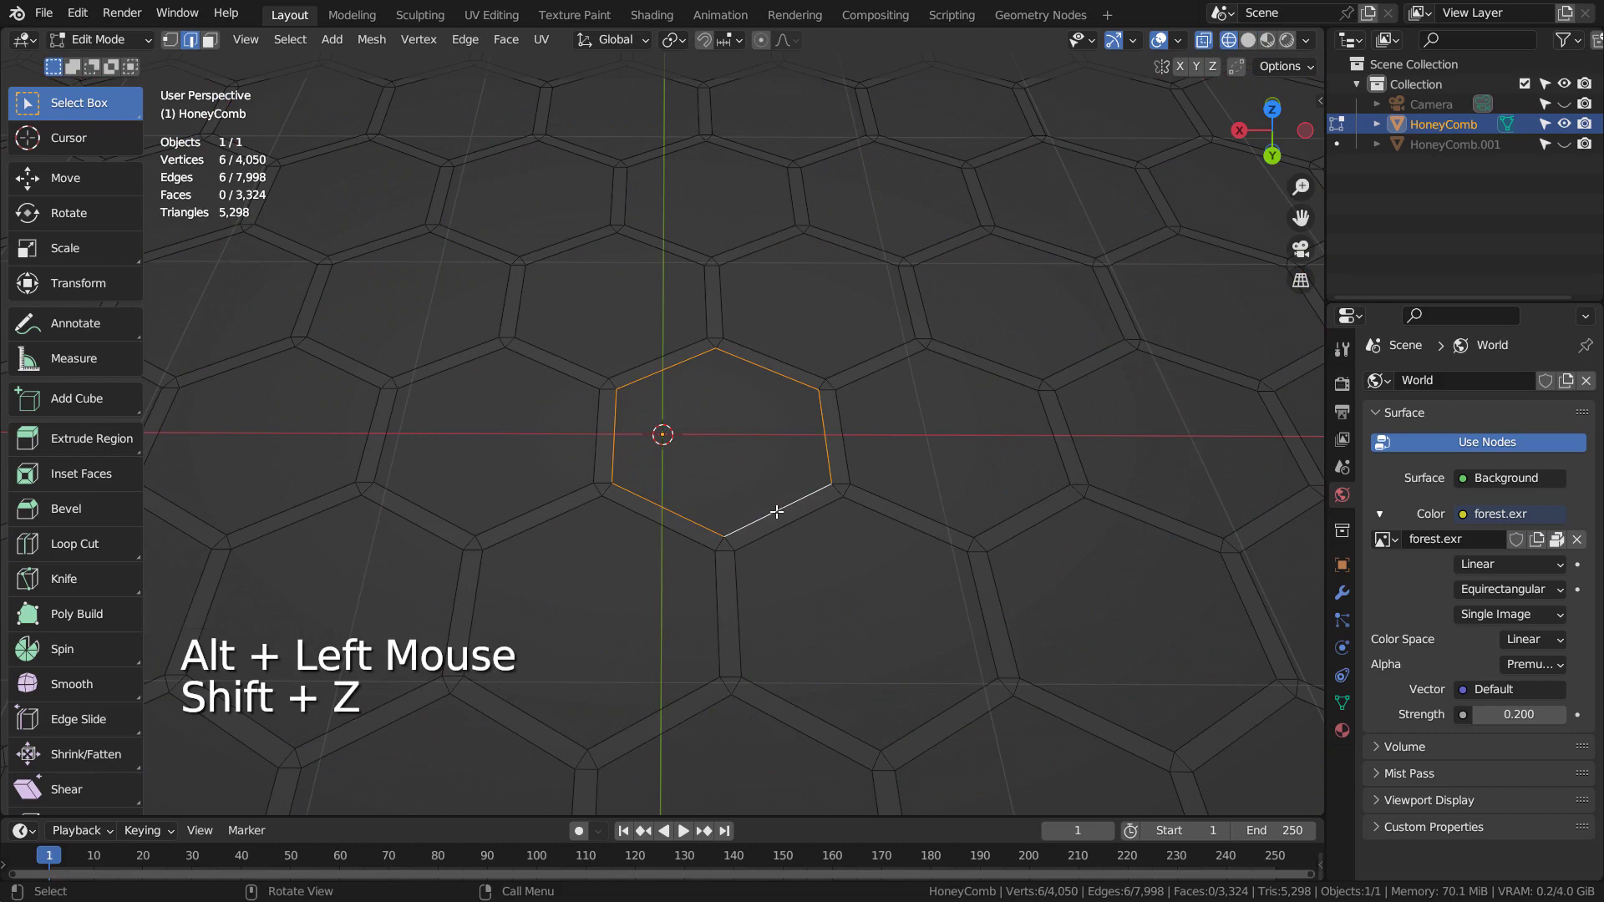
pyautogui.hotkey('shift', 'g')
pyautogui.click(709, 403)
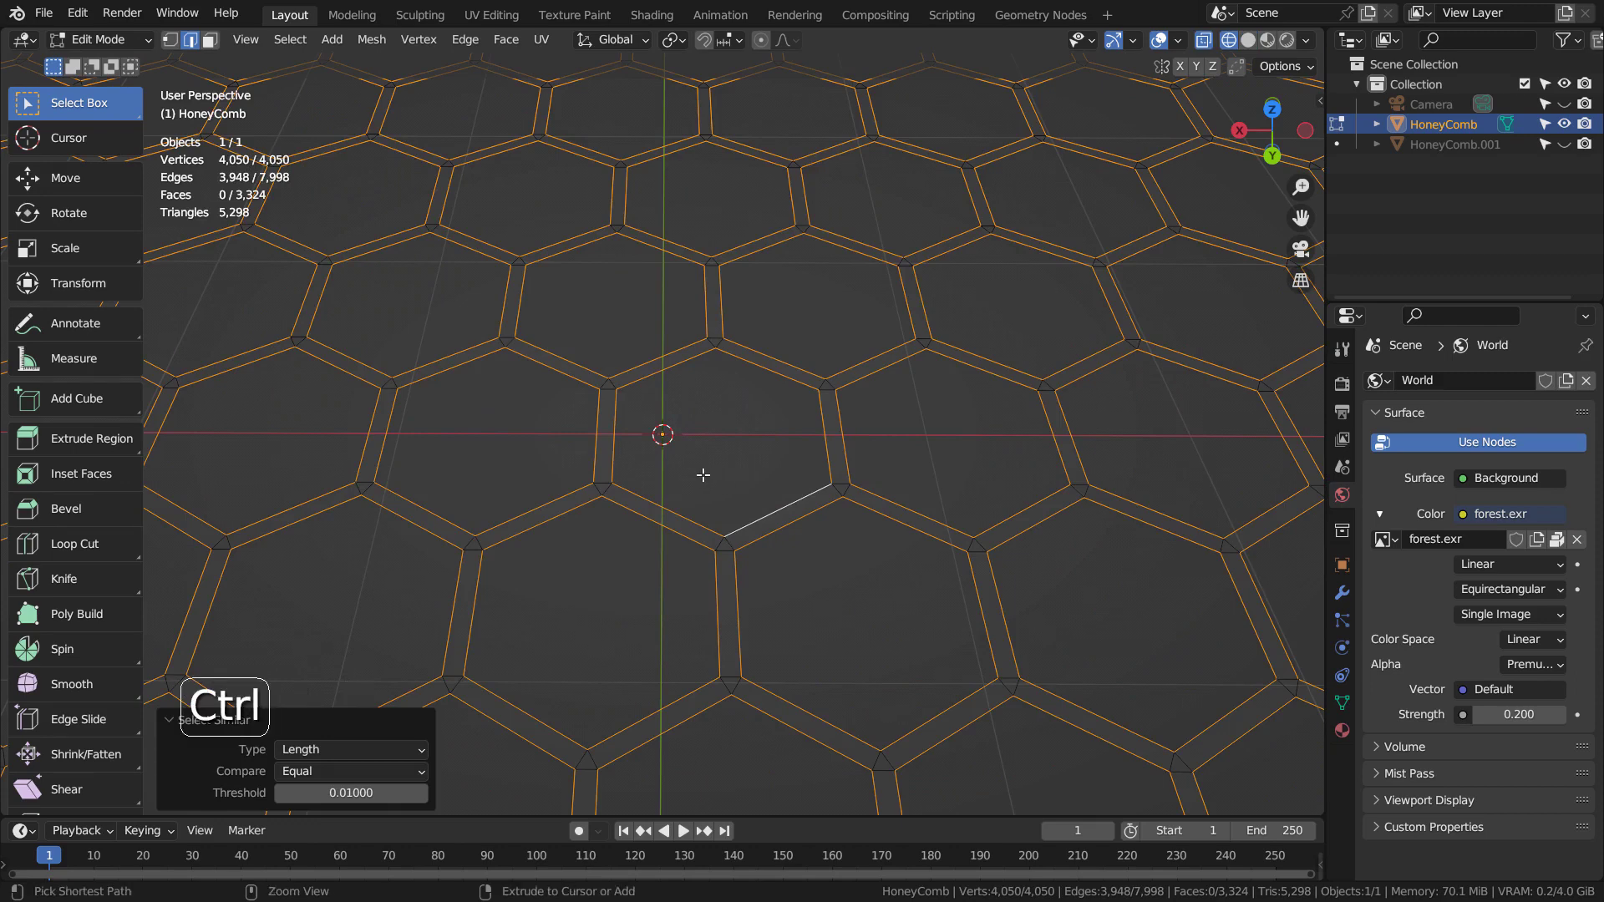
pyautogui.hotkey('ctrl', 'i')
pyautogui.press('x')
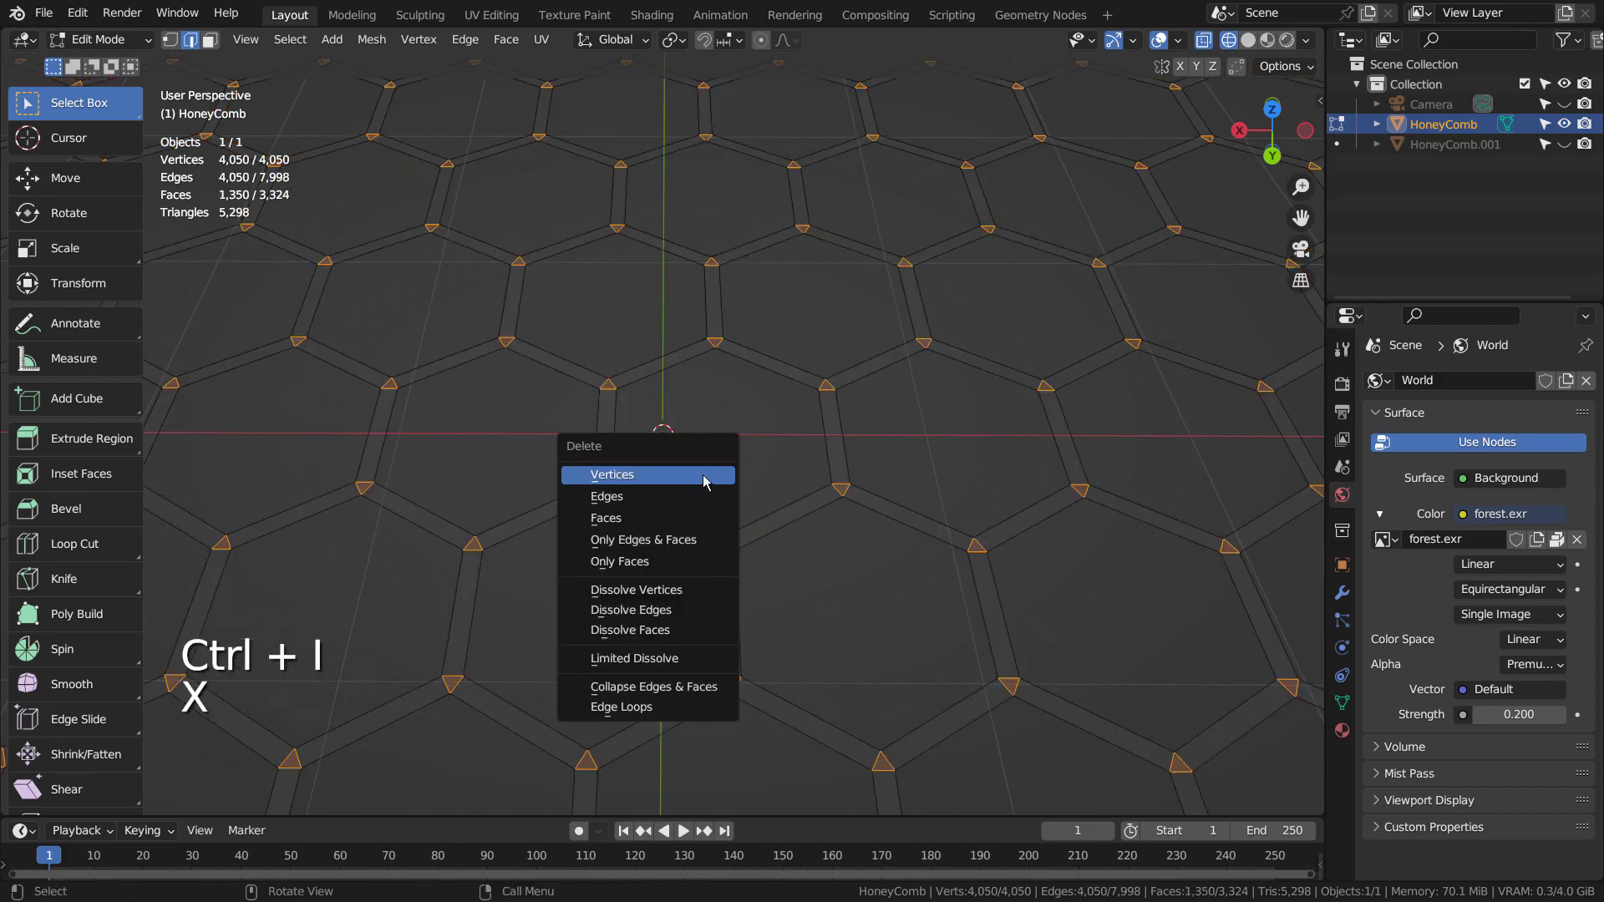
pyautogui.click(689, 498)
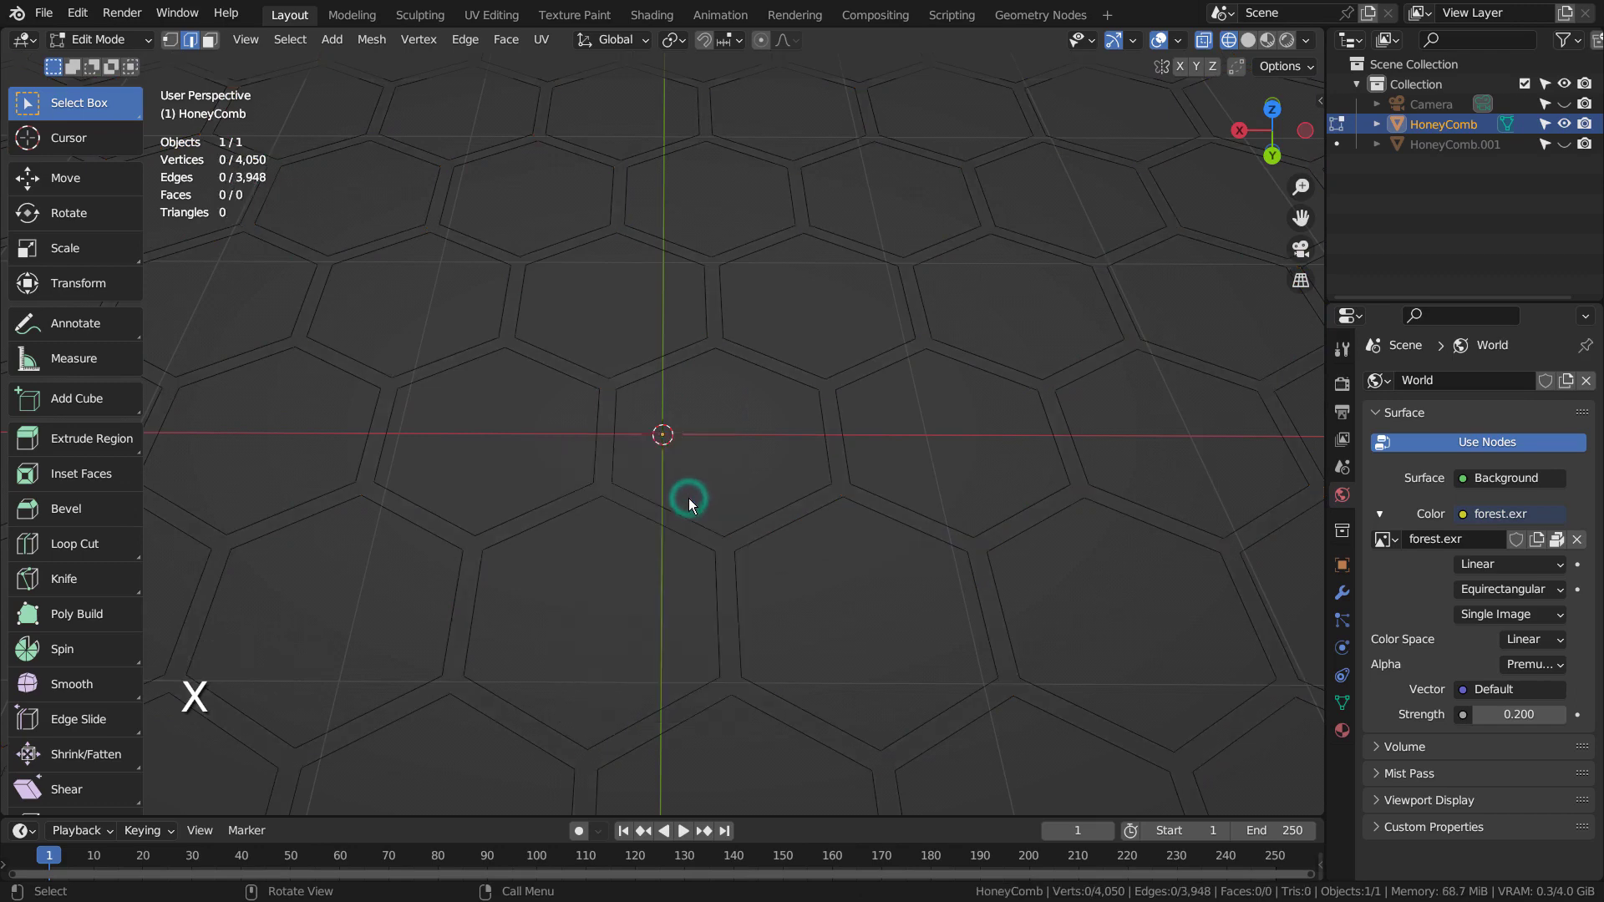
pyautogui.press('Tab')
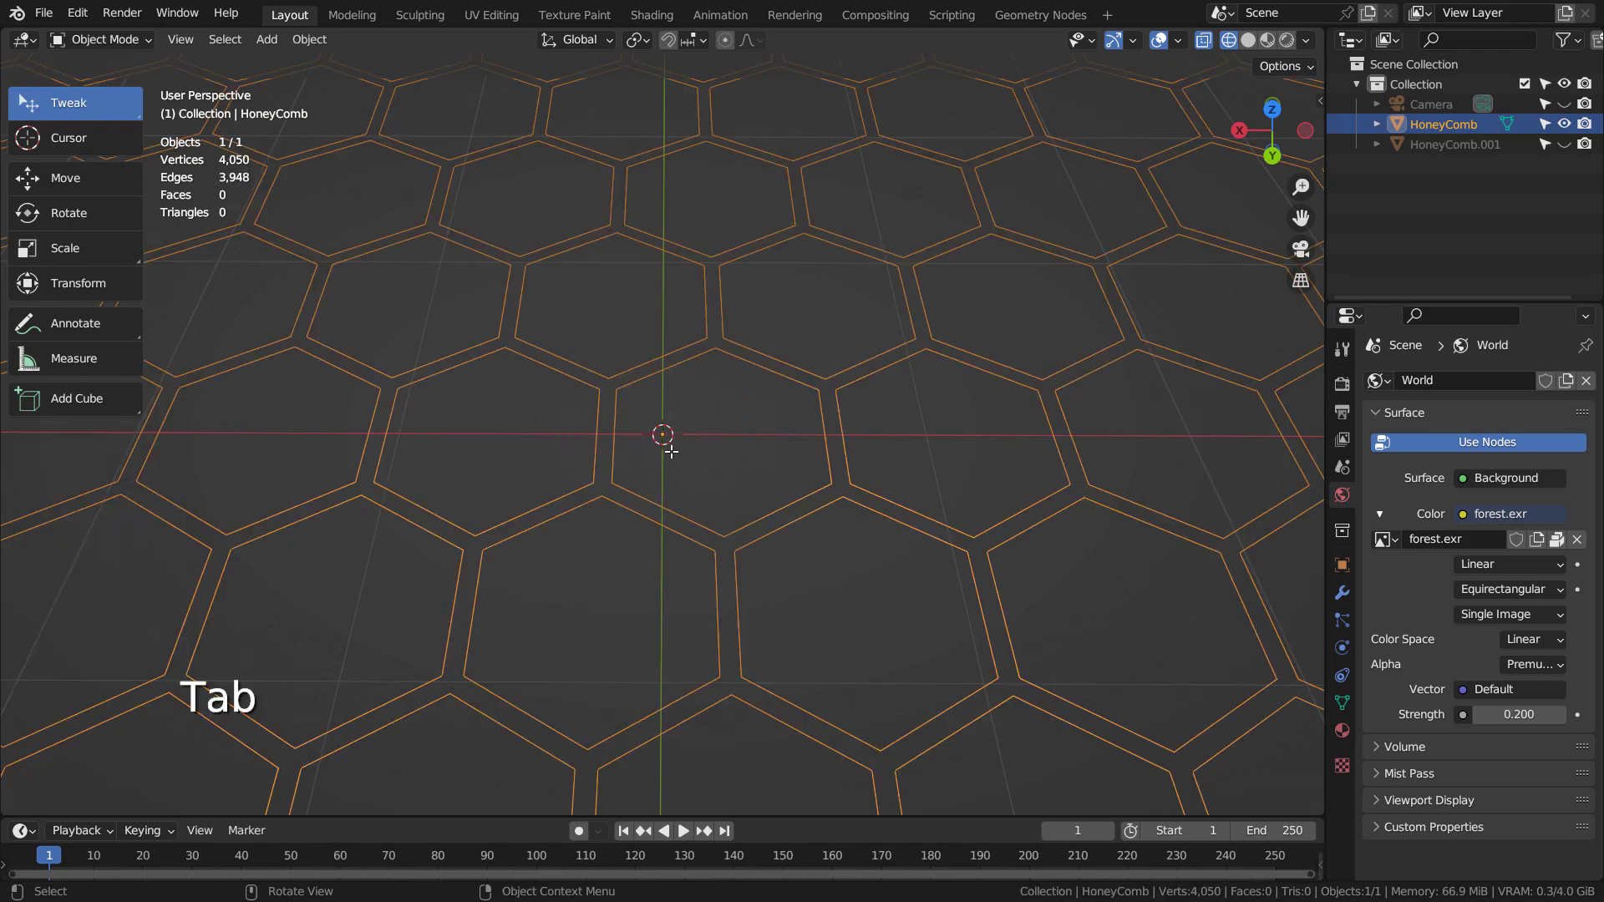
pyautogui.press('3')
pyautogui.press('Tab')
pyautogui.press('3')
pyautogui.click(702, 434)
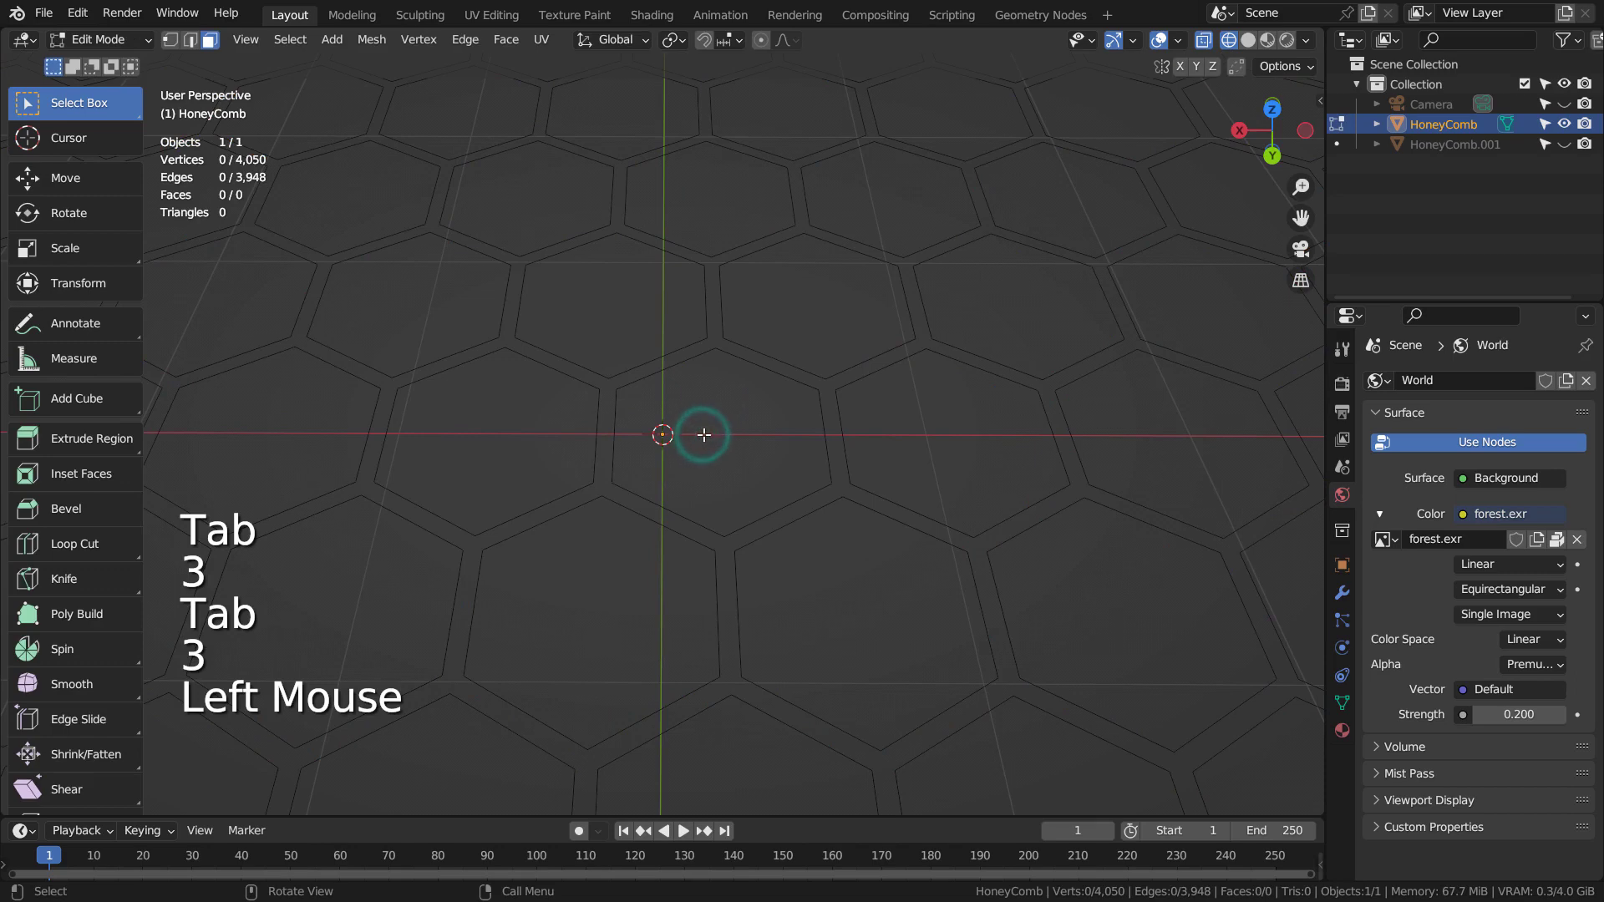
pyautogui.click(821, 419)
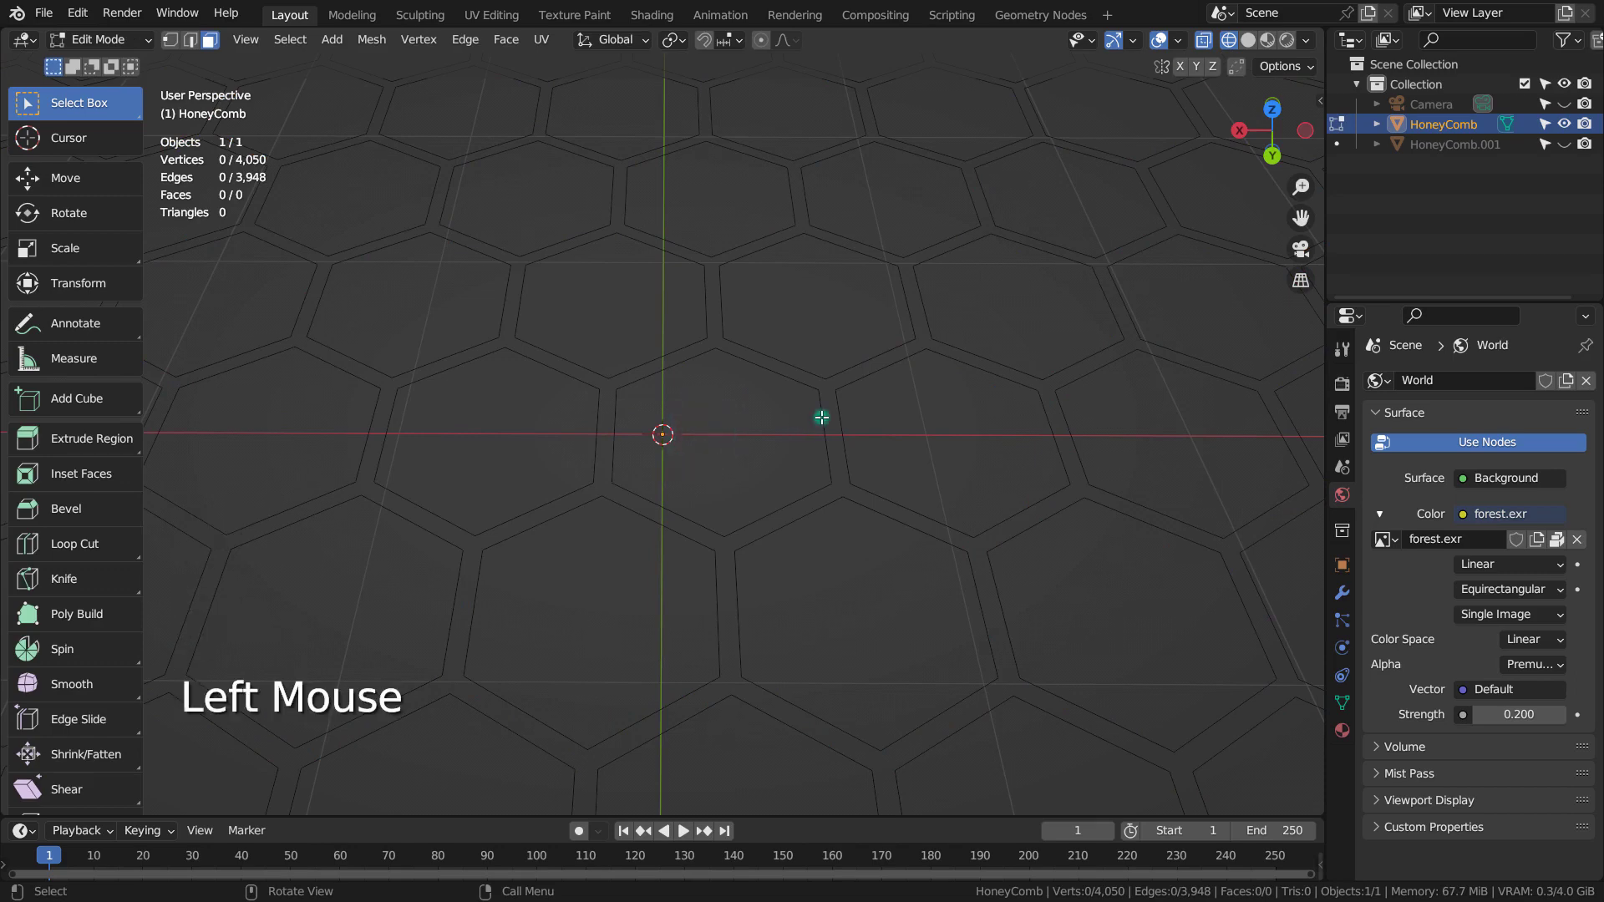
pyautogui.keyDown('alt'); pyautogui.click(822, 426); pyautogui.keyUp('alt')
# Select one hexagon's edge loop, extend the selection to all edges of similar length, and fill the hexagons with faces
pyautogui.press('2')
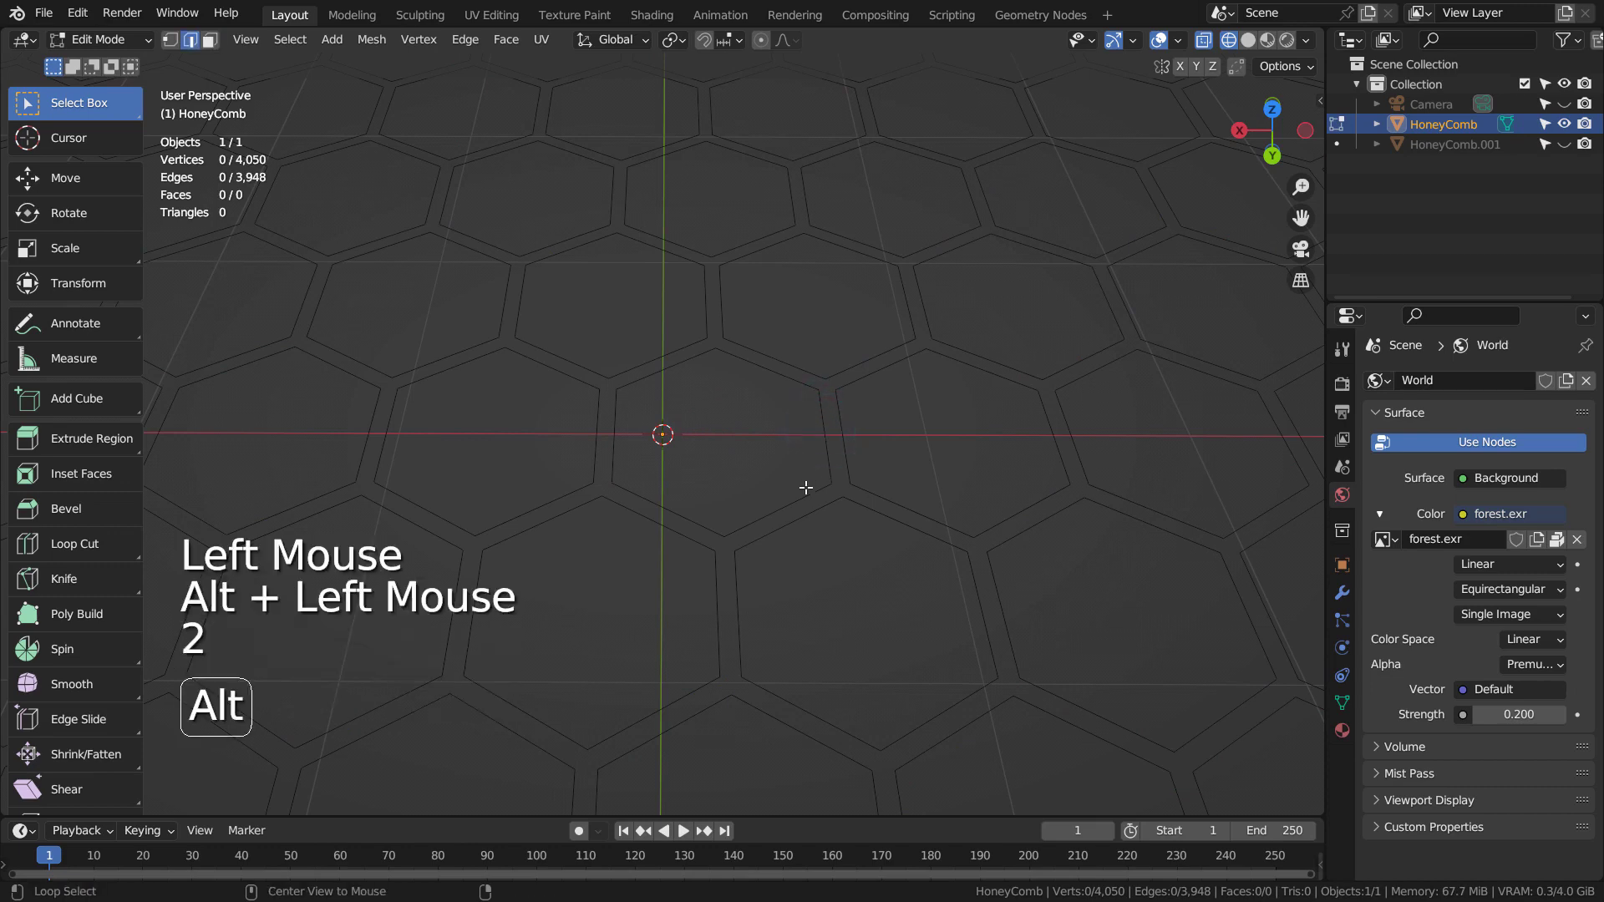
pyautogui.keyDown('alt'); pyautogui.click(807, 495); pyautogui.keyUp('alt')
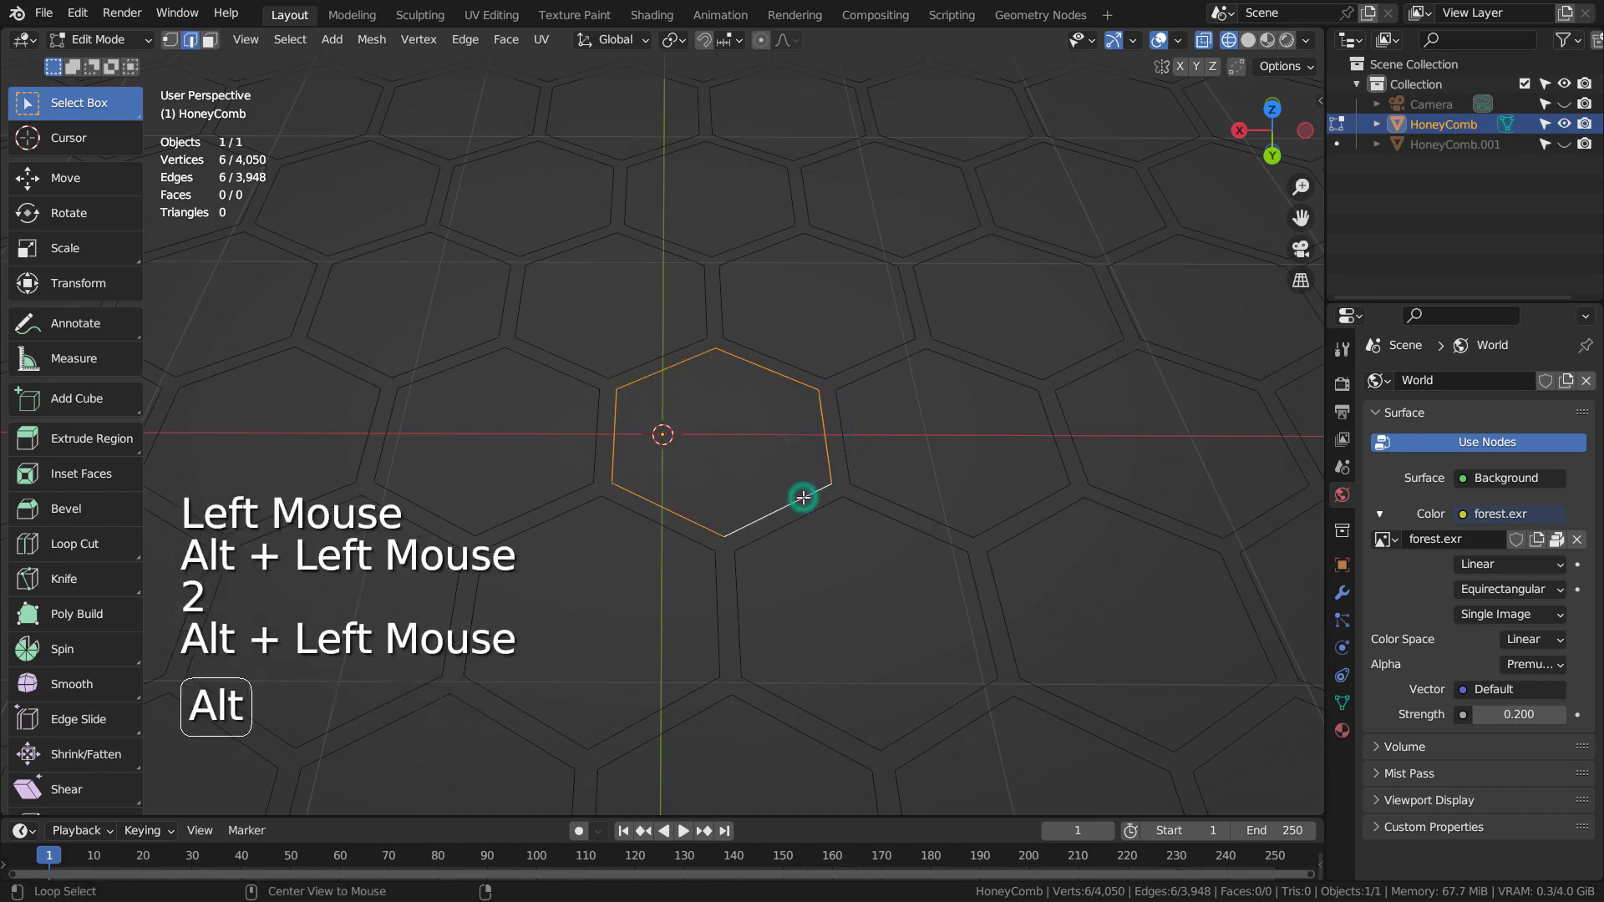
pyautogui.hotkey('shift', 'f')
pyautogui.hotkey('shift', 'g')
pyautogui.click(785, 434)
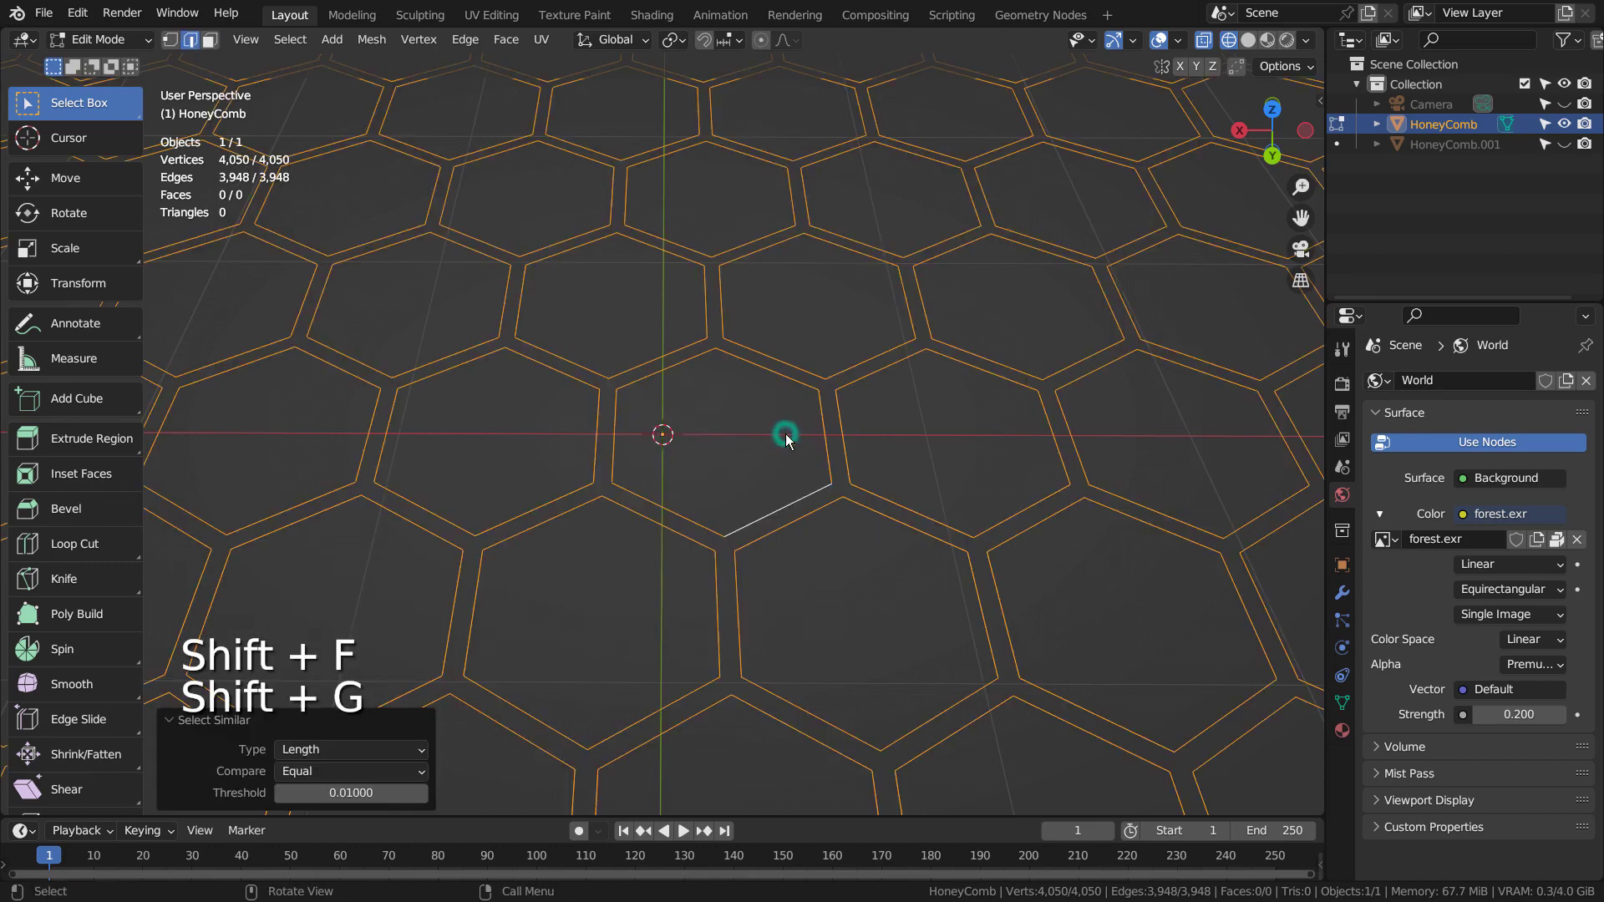
pyautogui.press('f')
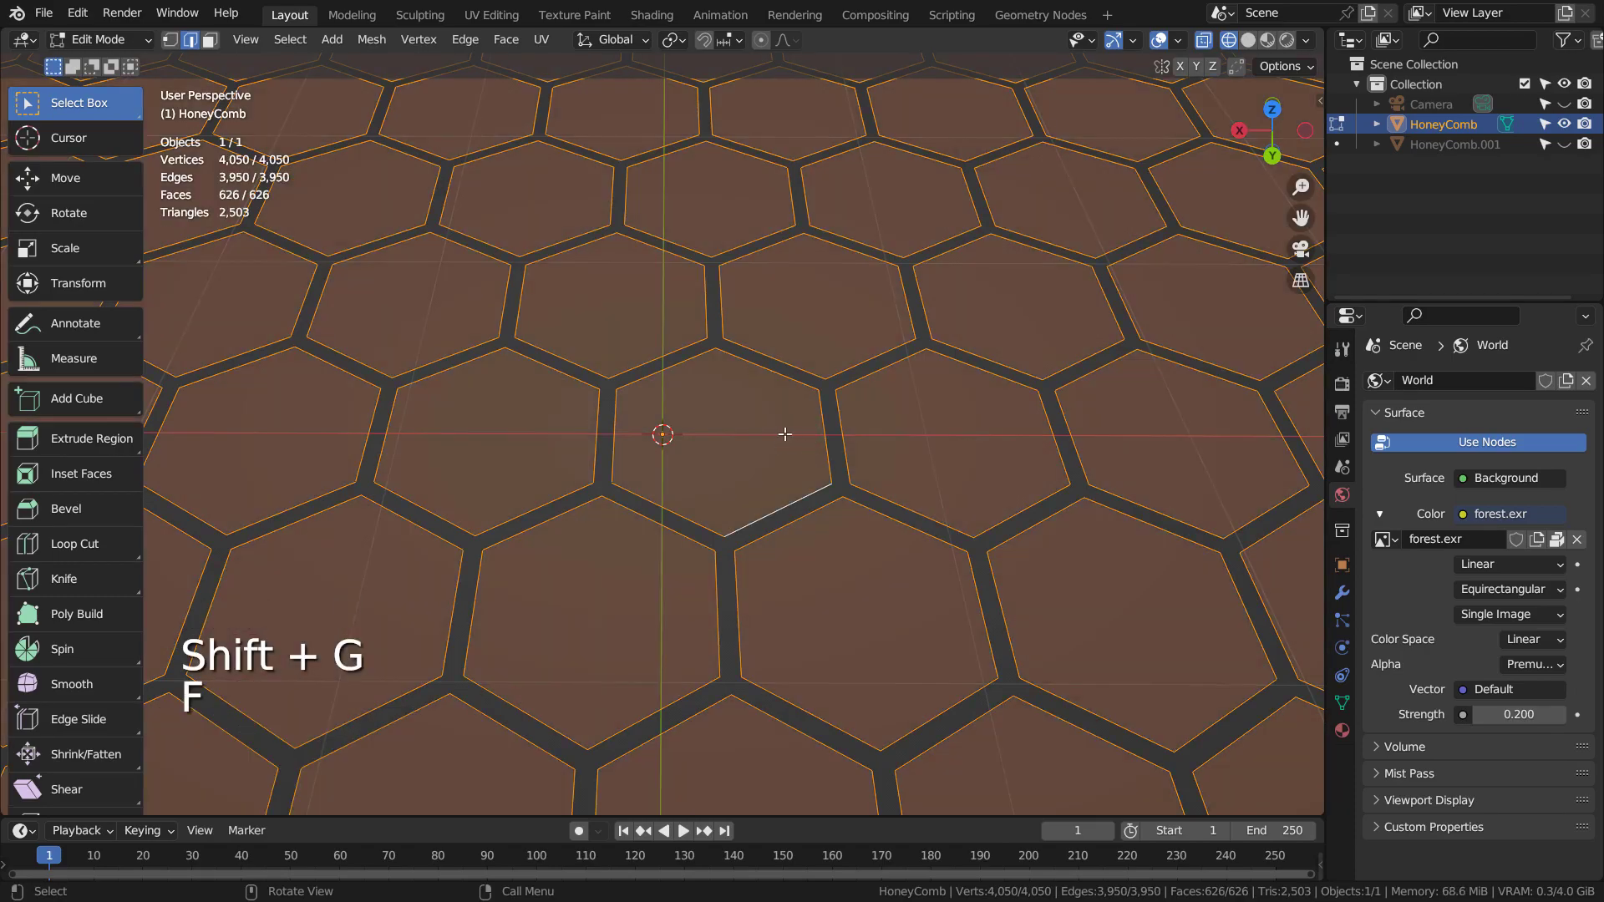
# Extrude the filled hexagon faces upward by about 1.89 m
pyautogui.scroll(-4, 741, 477)
pyautogui.moveTo(741, 477); pyautogui.dragTo(860, 544, button='middle')
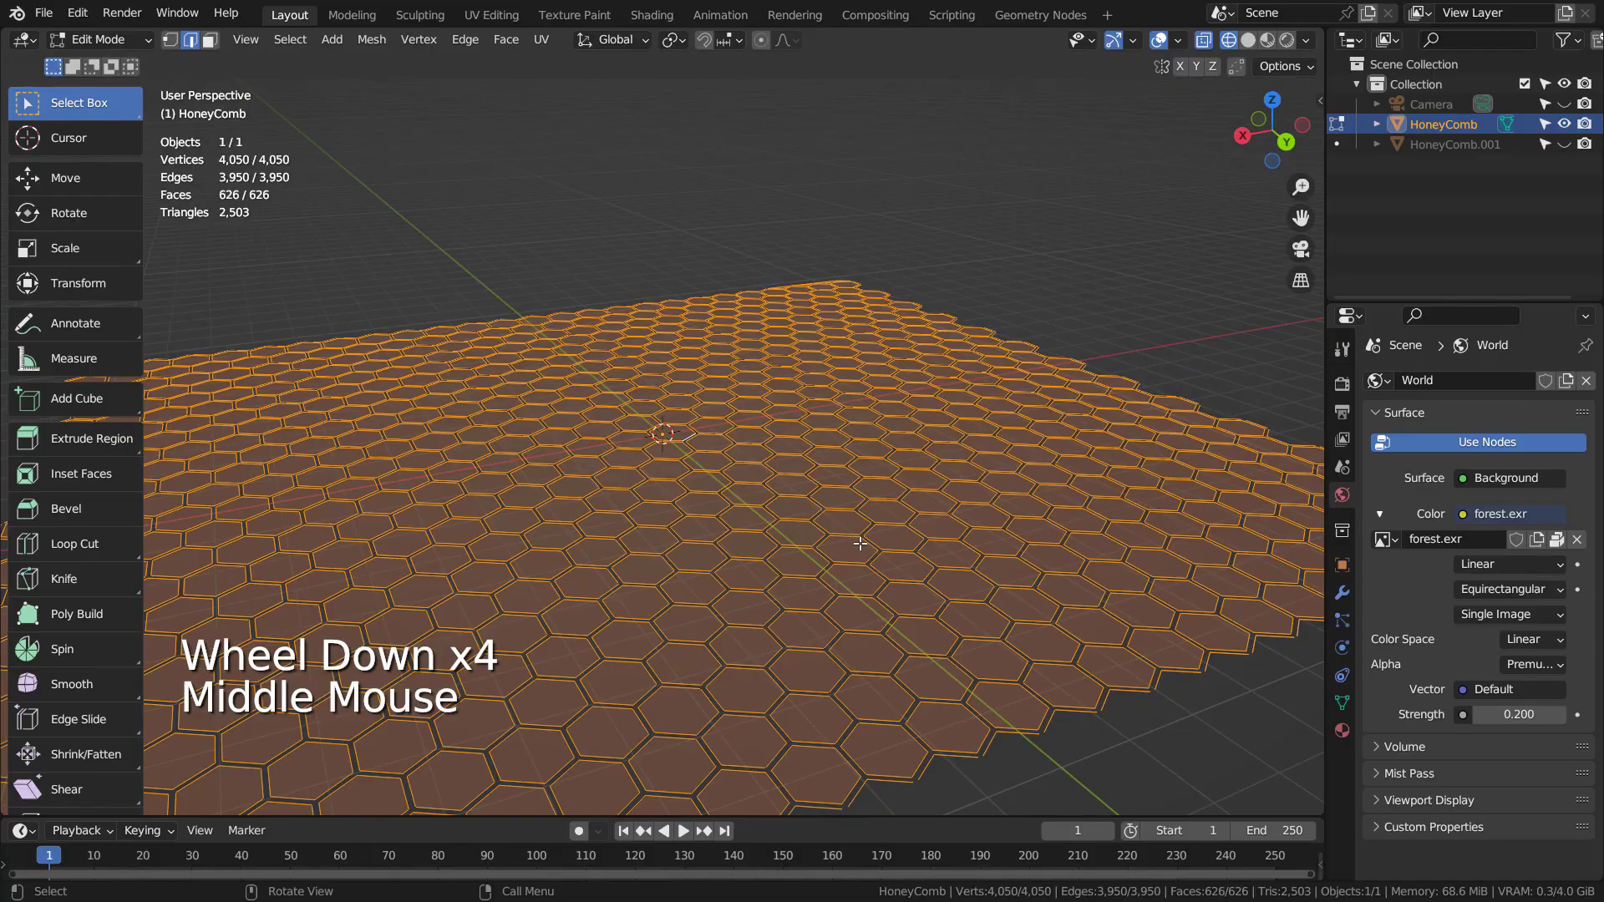
pyautogui.press('e')
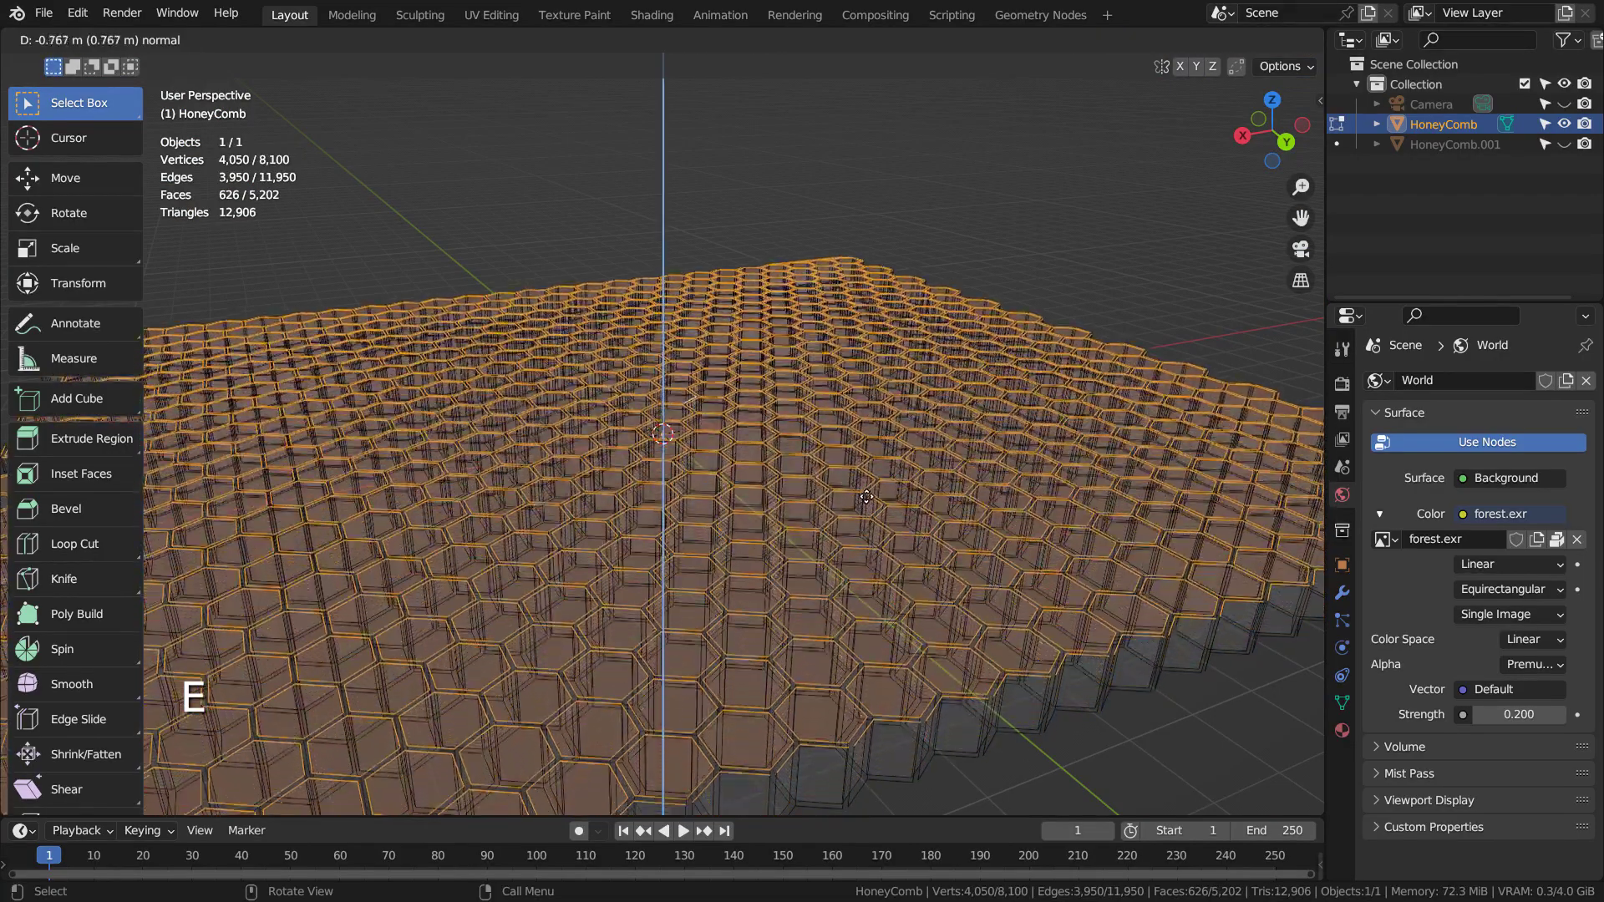
pyautogui.click(873, 451)
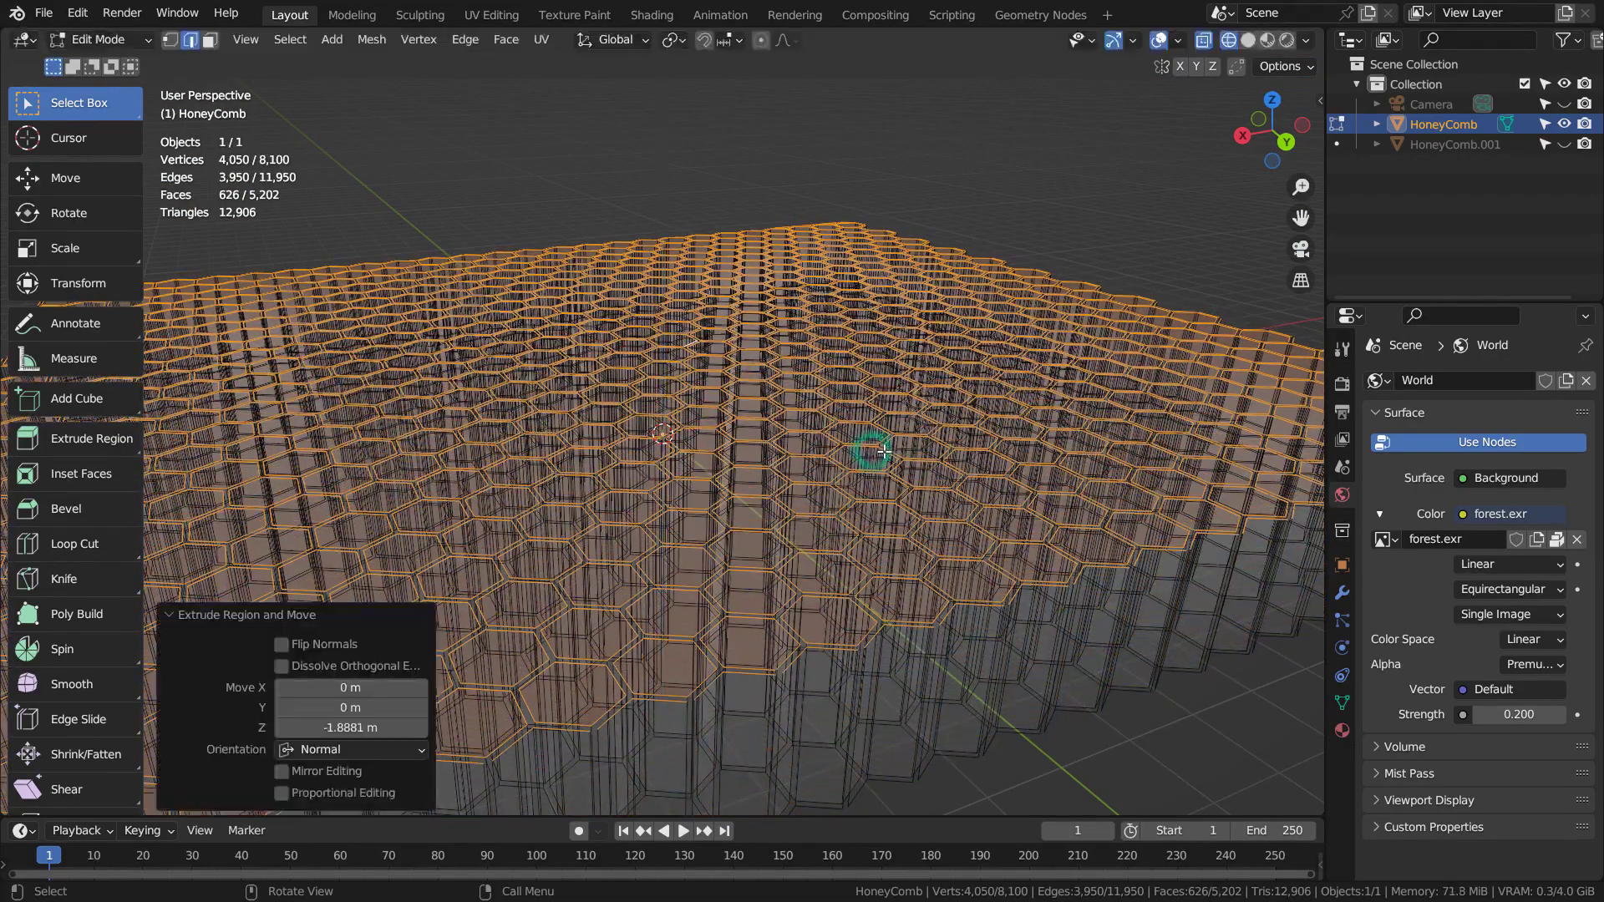
# Set the transform pivot point to Individual Origins and return the viewport to solid shading
pyautogui.click(671, 43)
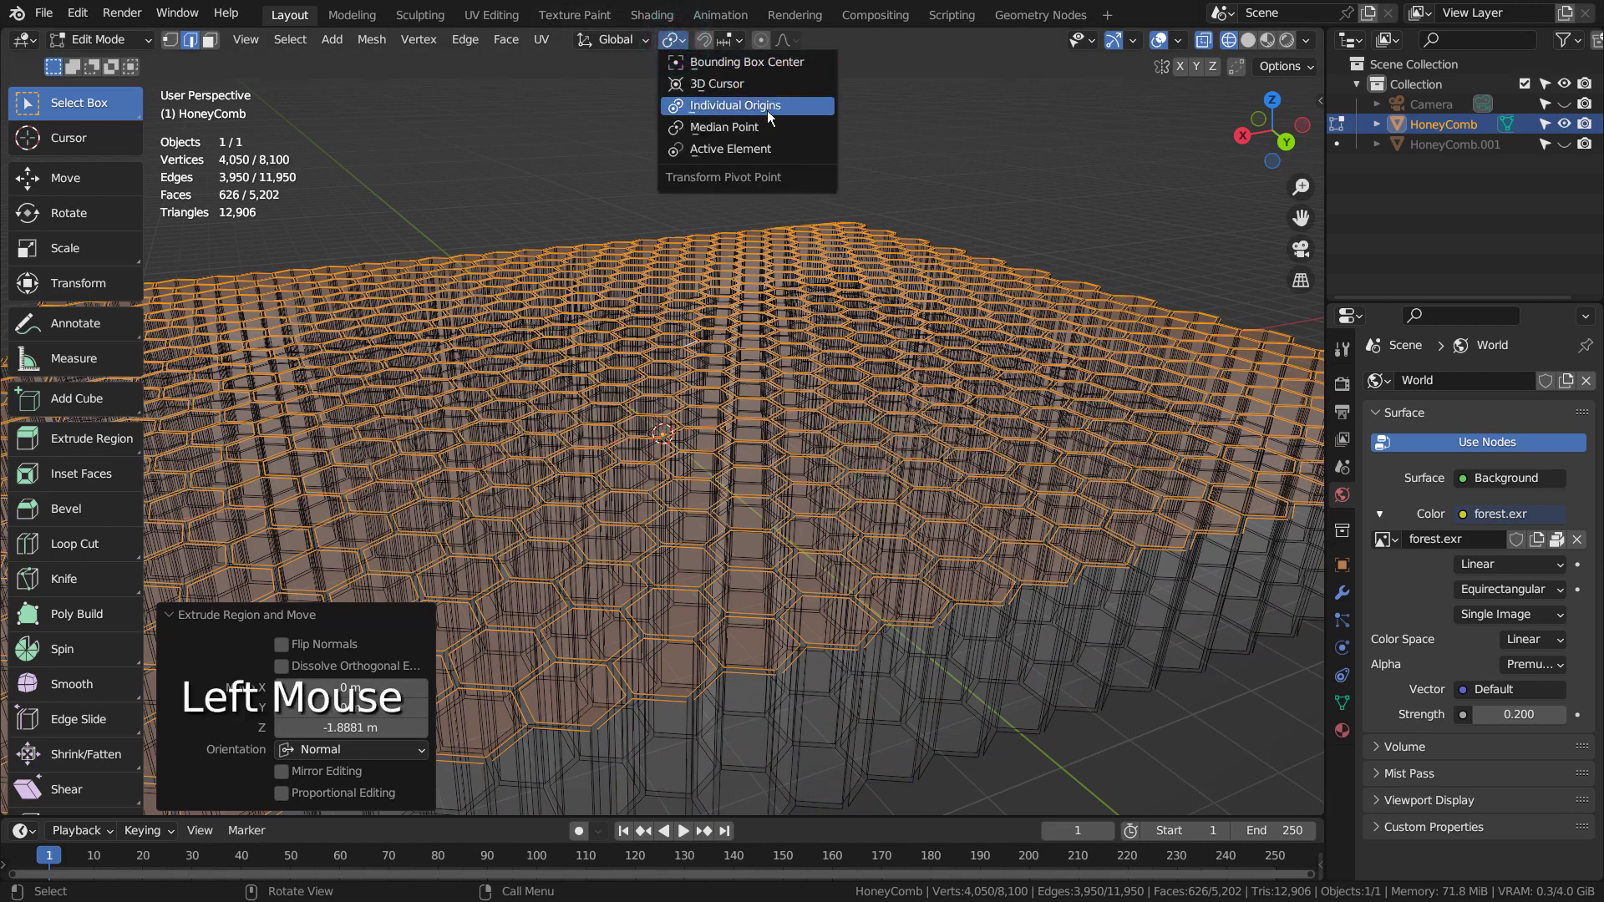
pyautogui.click(742, 108)
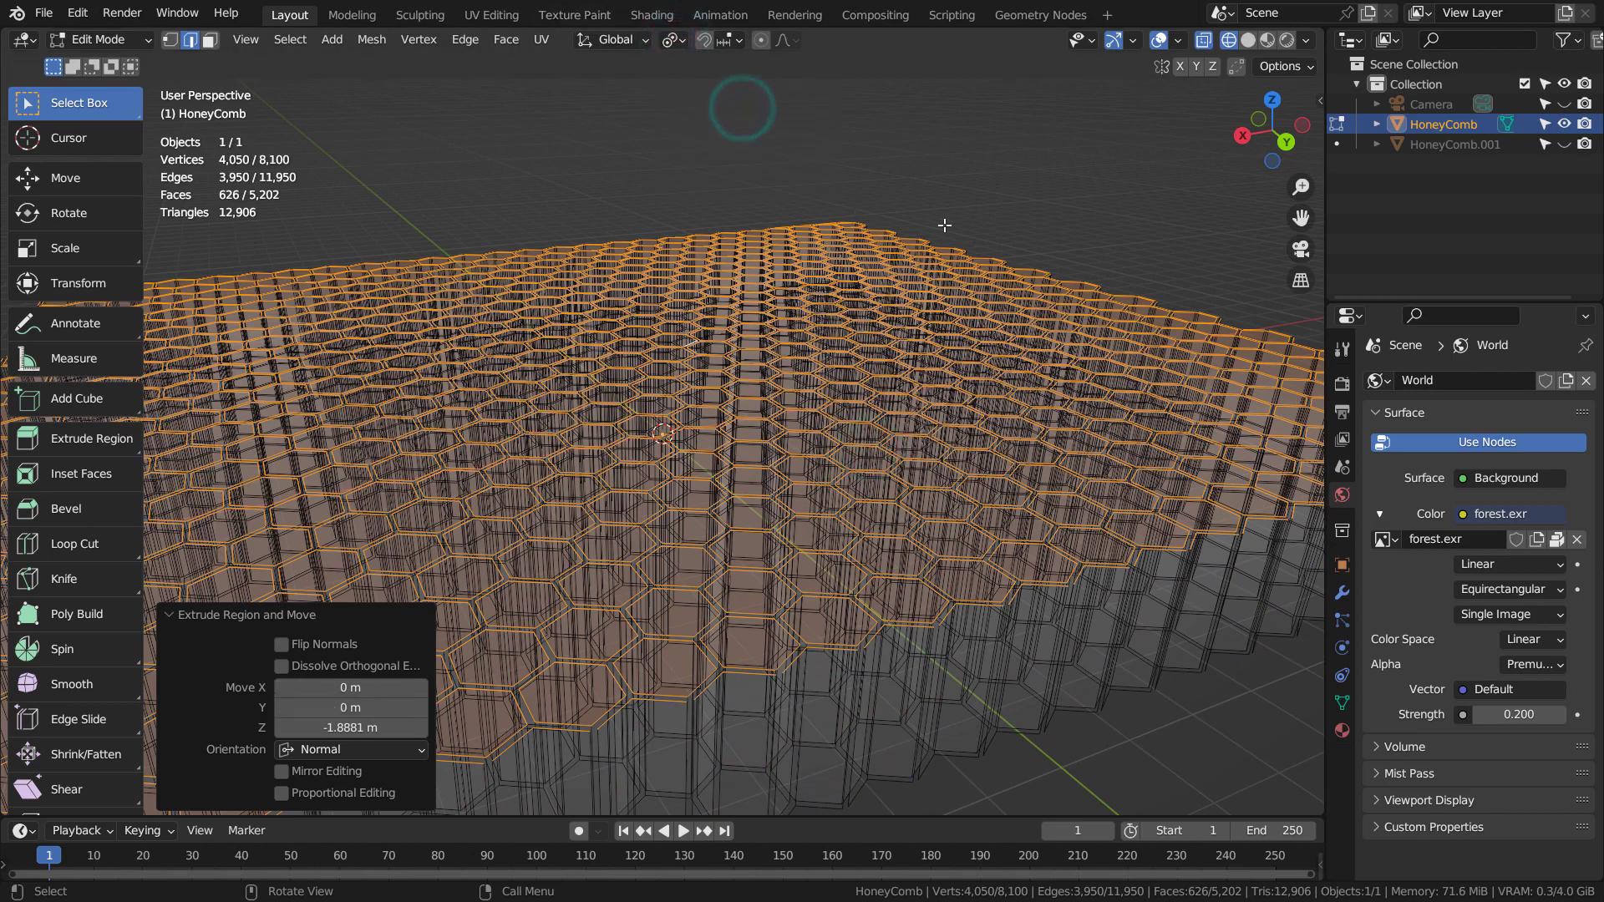
pyautogui.hotkey('shift', 'z')
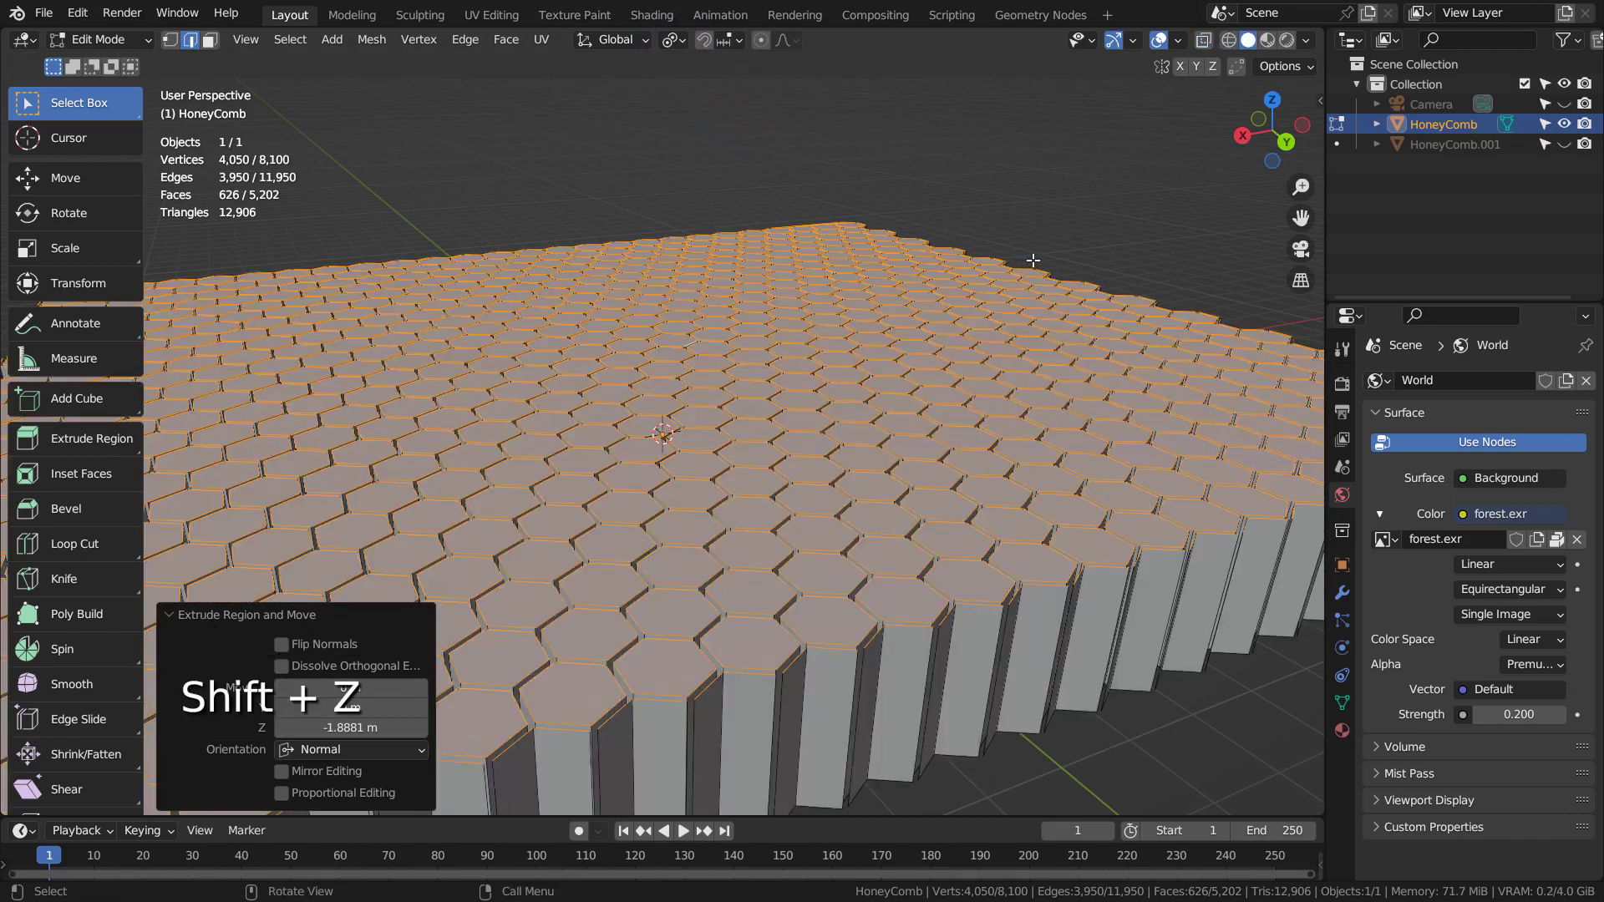
# Inset the selected hexagon top faces by about 0.046 m
pyautogui.press('i')
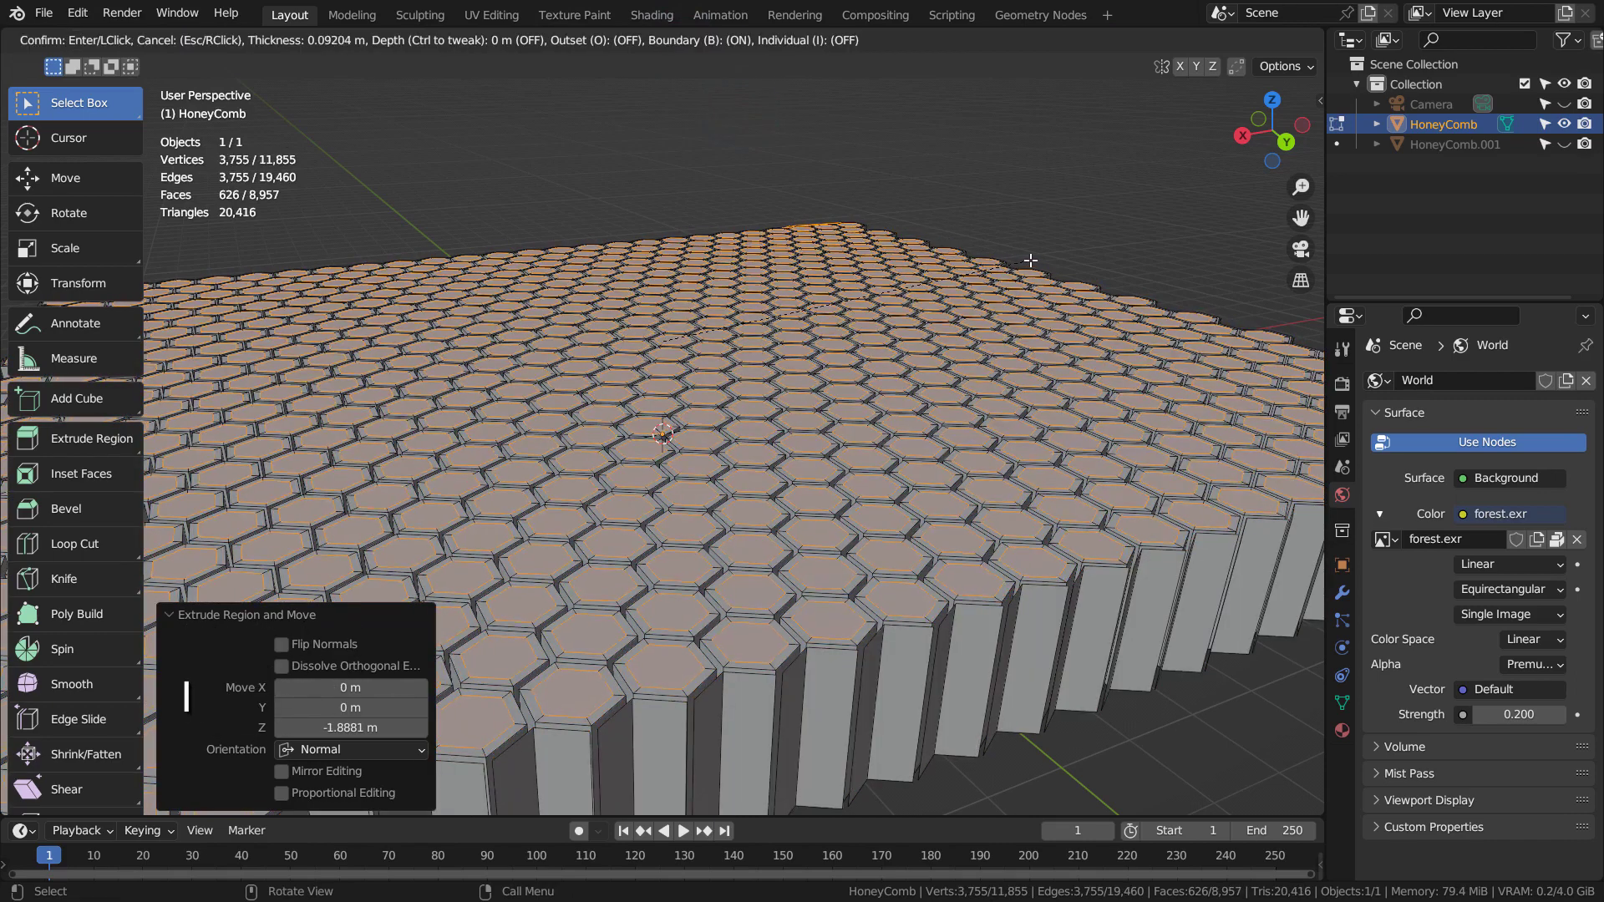
pyautogui.click(1032, 261)
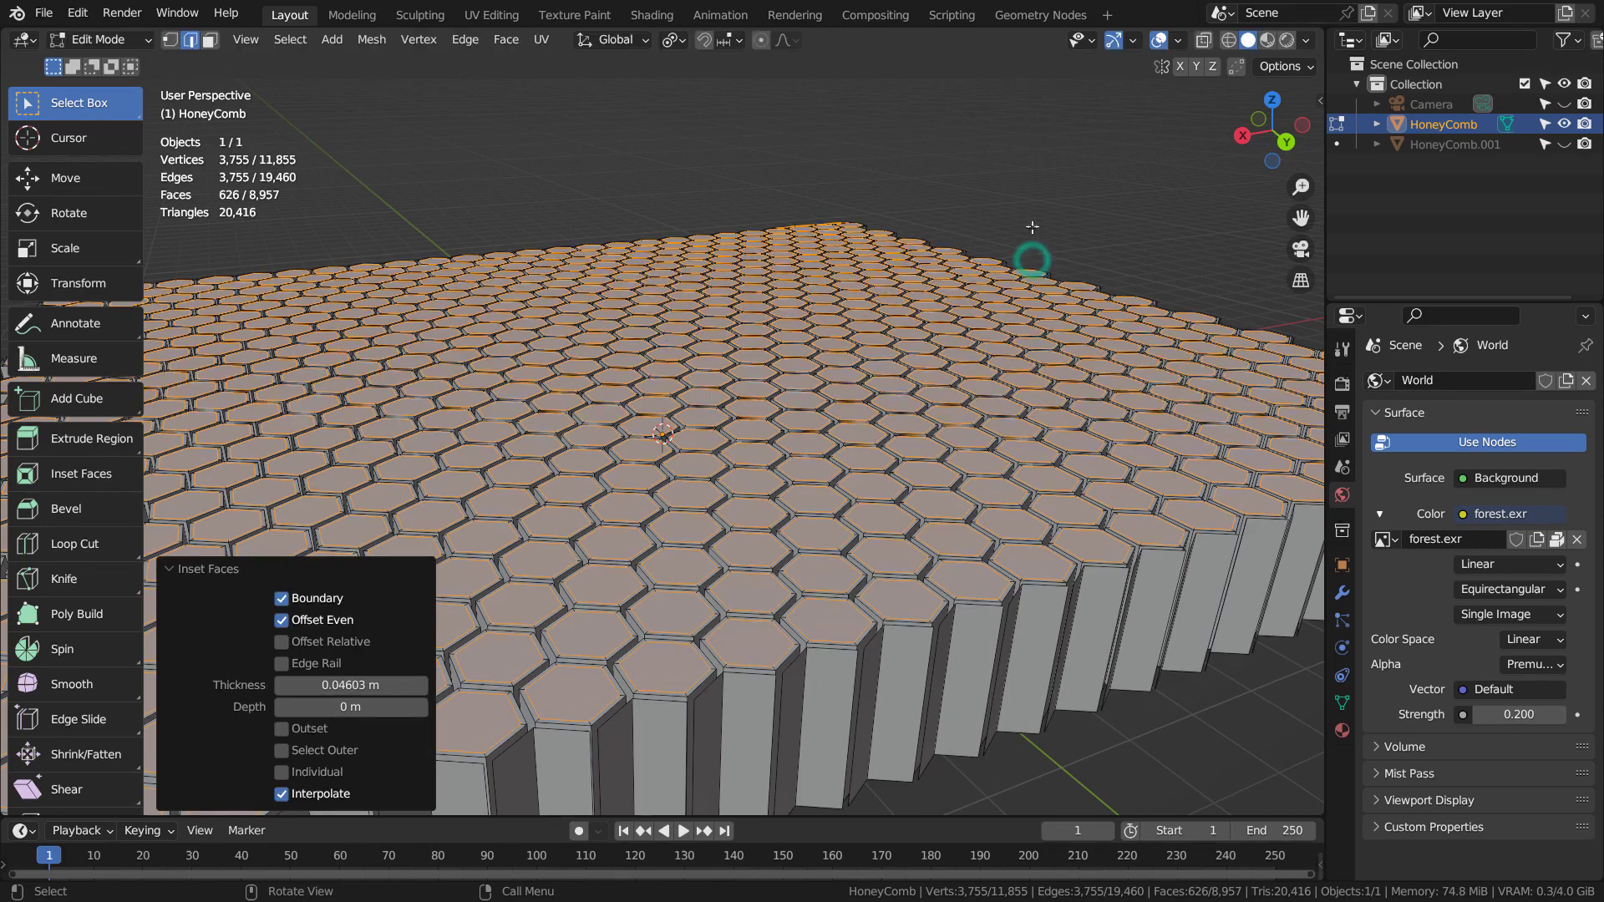
# Try to extrude the inset hexagon faces along their normals
pyautogui.press('e')
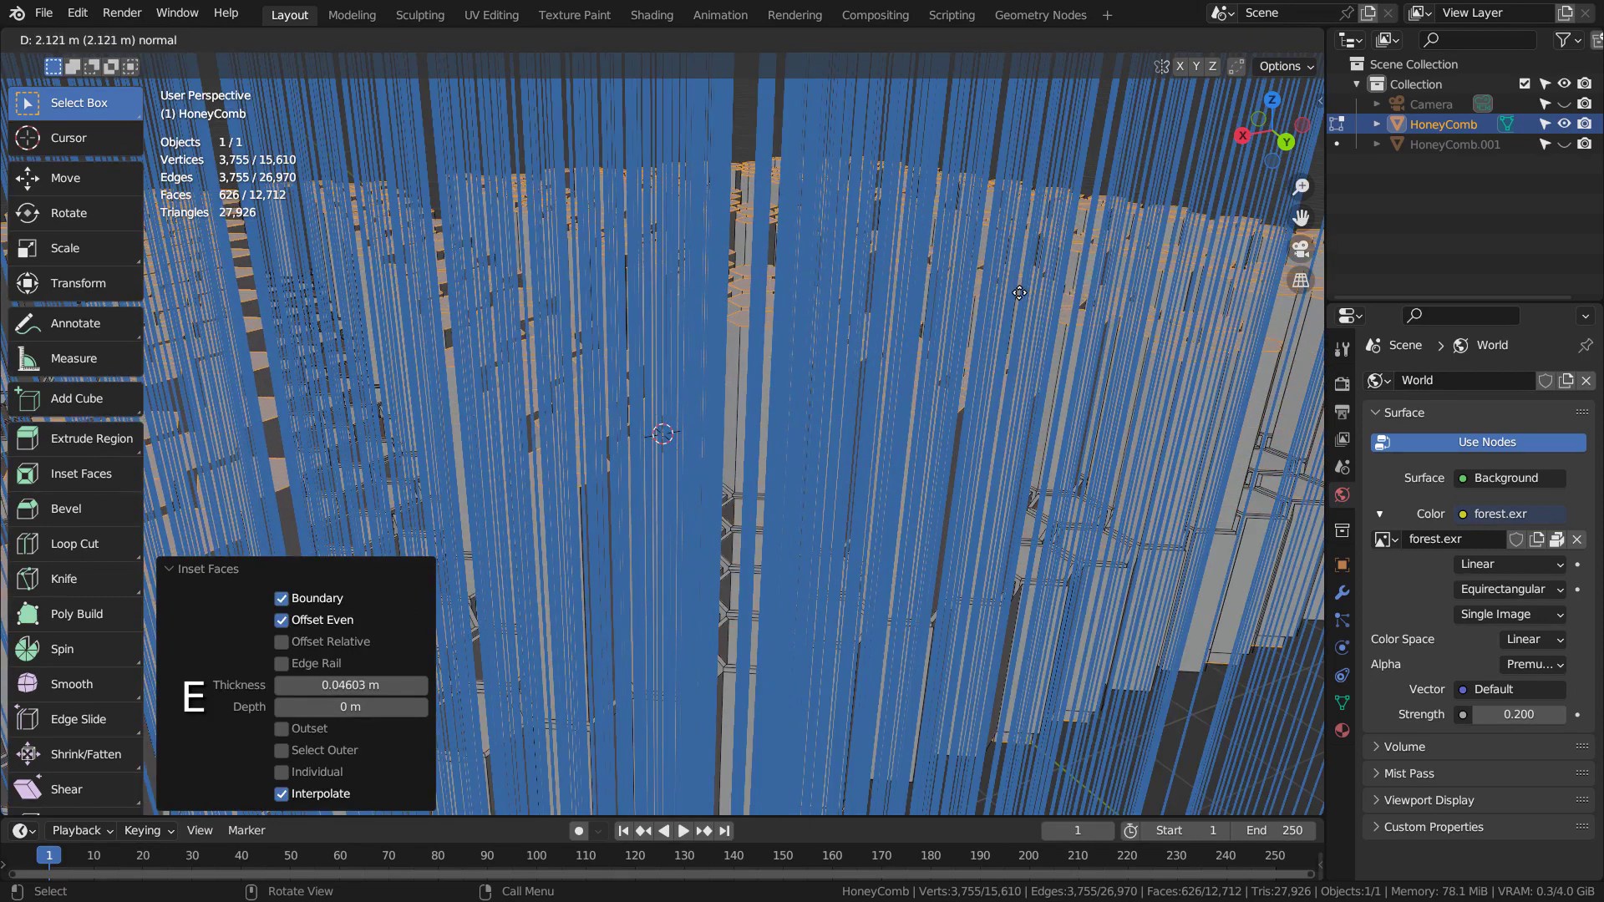
pyautogui.click(1019, 292)
pyautogui.hotkey('ctrl', 'z')
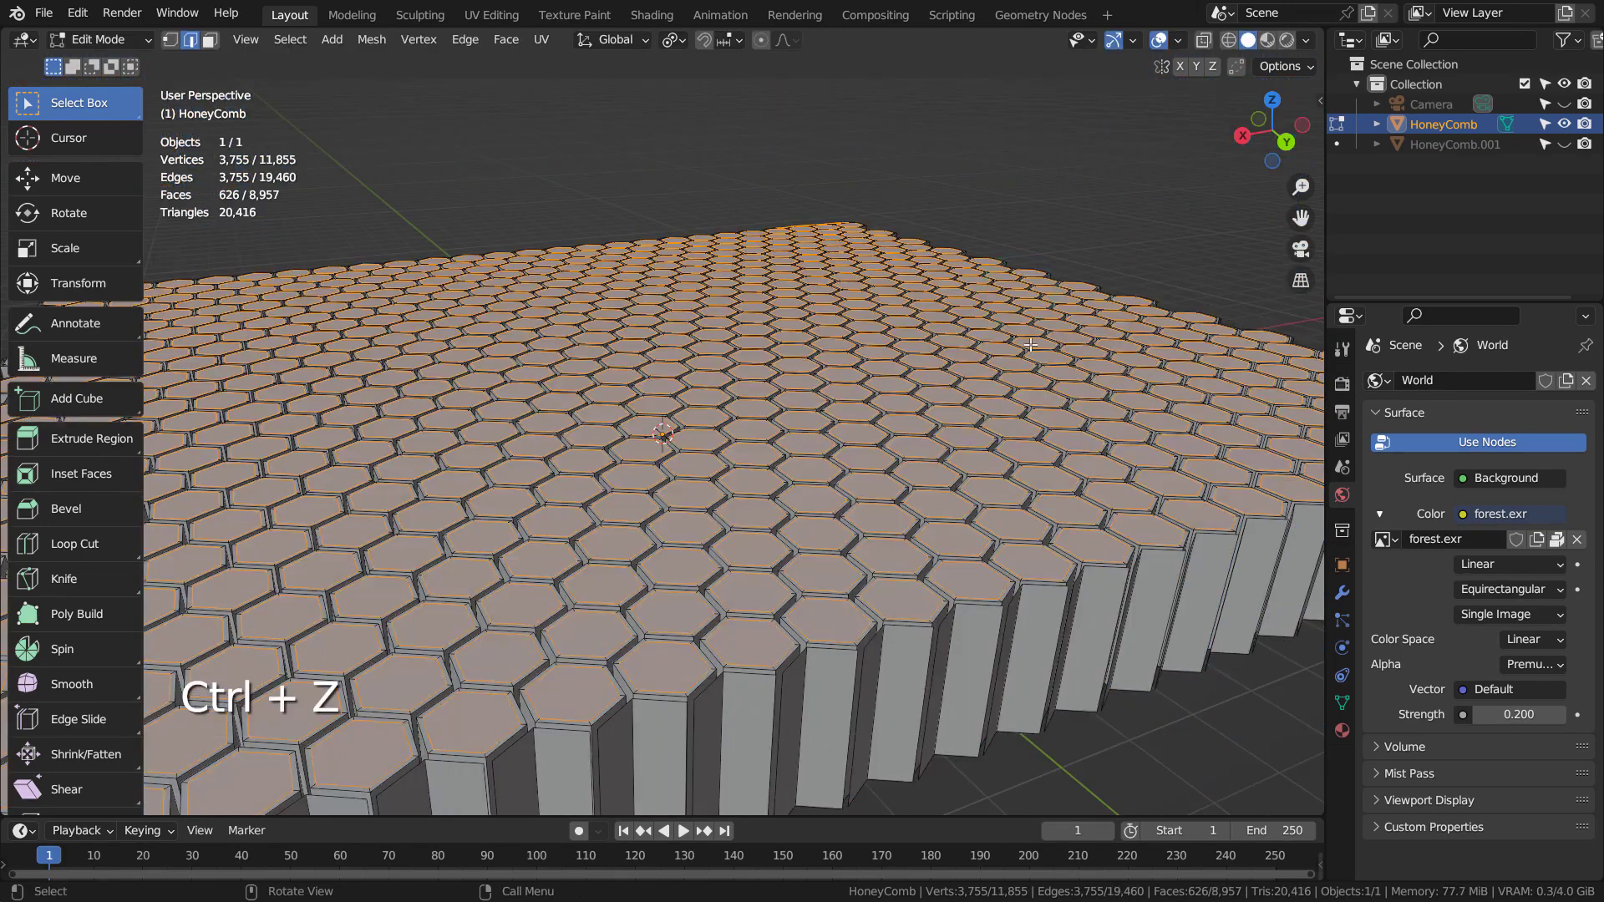
pyautogui.scroll(-3, 1042, 365)
pyautogui.moveTo(1042, 366); pyautogui.dragTo(1045, 386, button='middle')
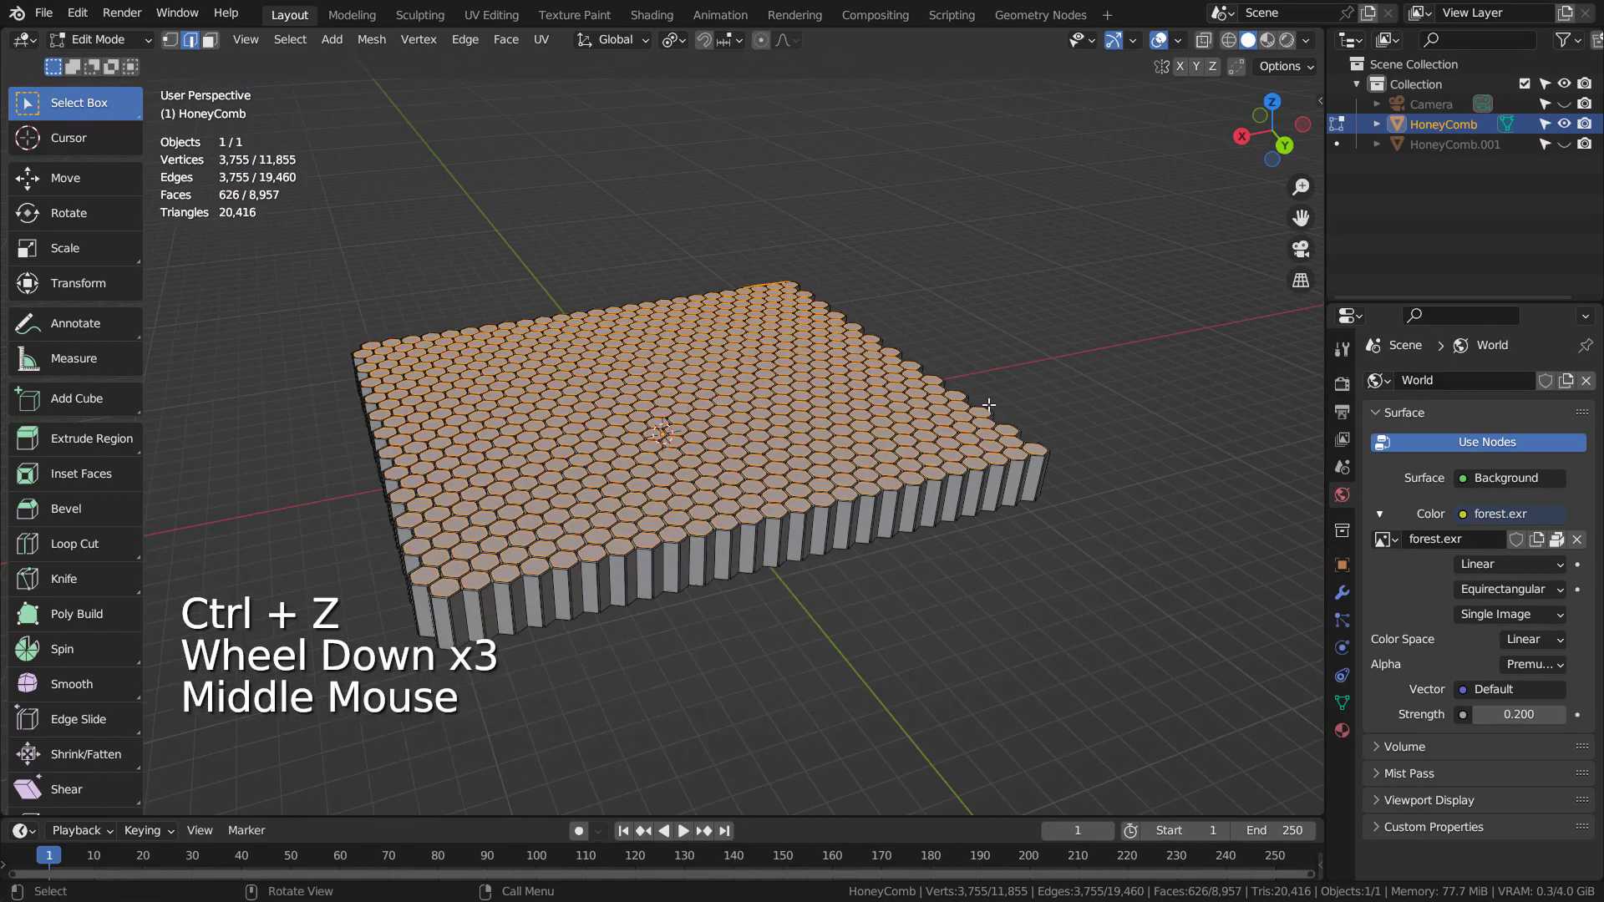
pyautogui.press('e')
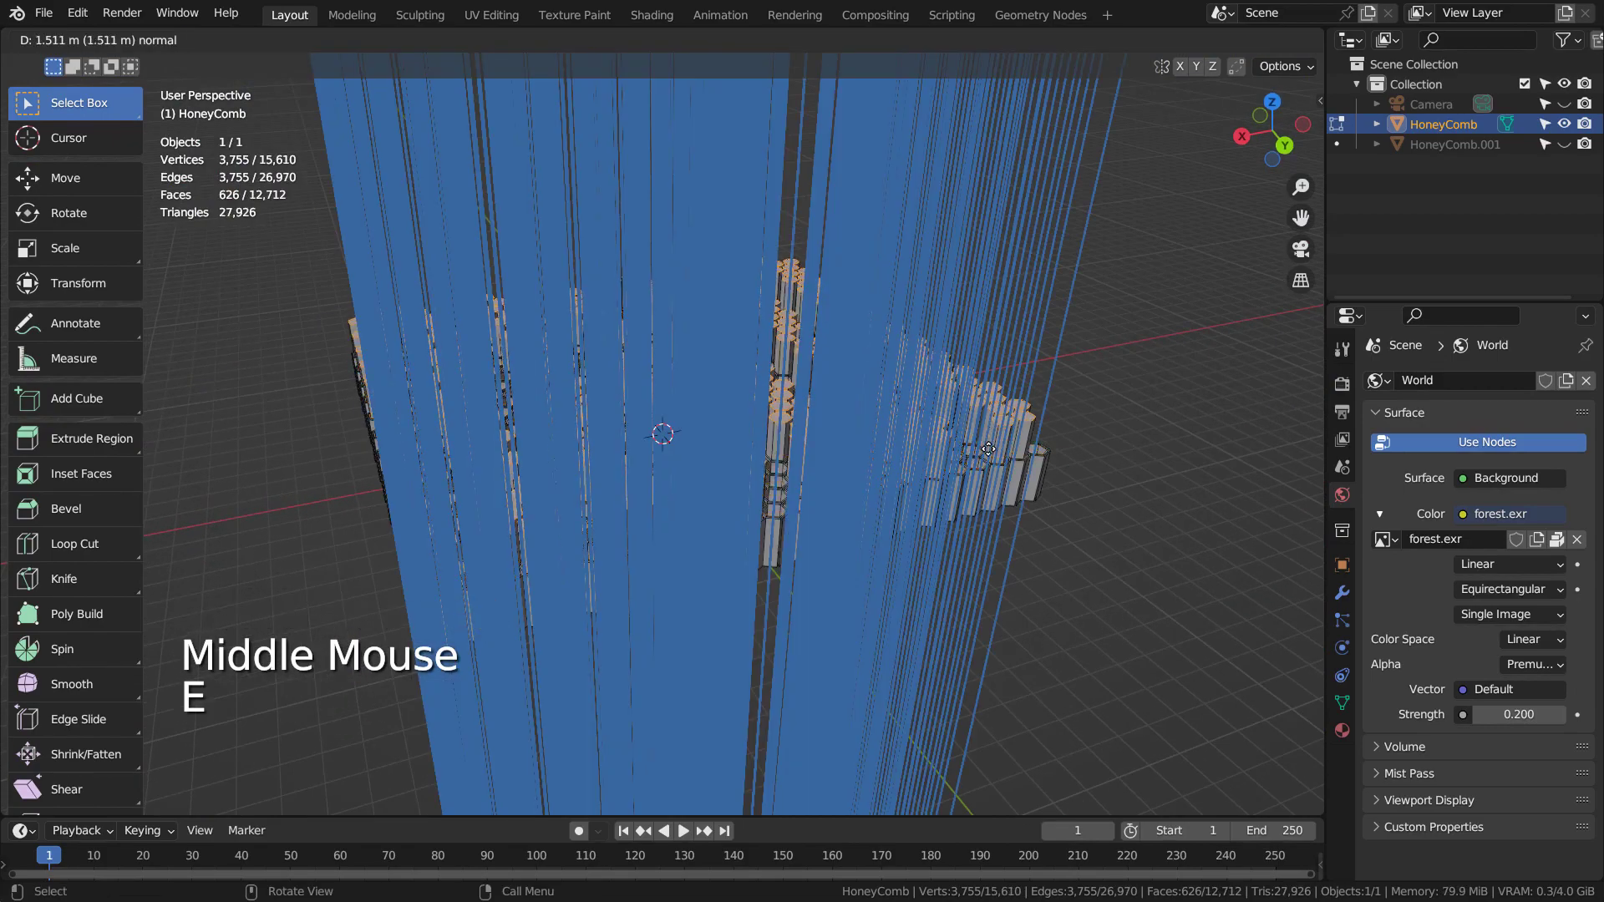
pyautogui.click(986, 467)
pyautogui.moveTo(986, 467); pyautogui.dragTo(669, 451, button='middle')
pyautogui.scroll(-2, 669, 451)
pyautogui.hotkey('ctrl', 'z')
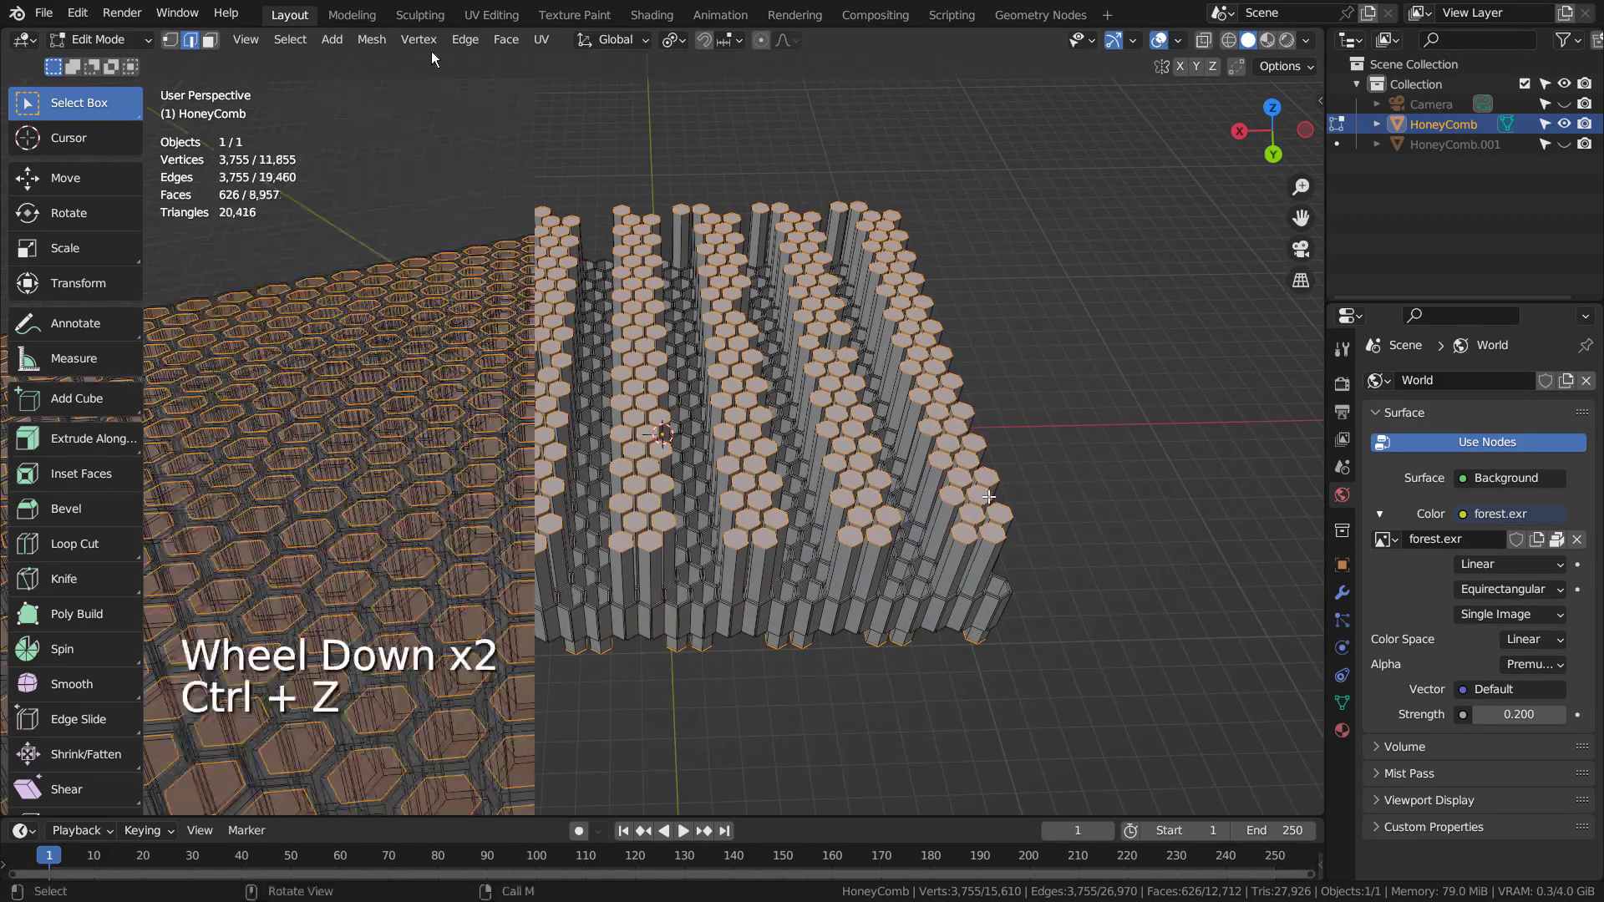
# Recalculate the selected honeycomb normals to face outside
pyautogui.click(506, 40)
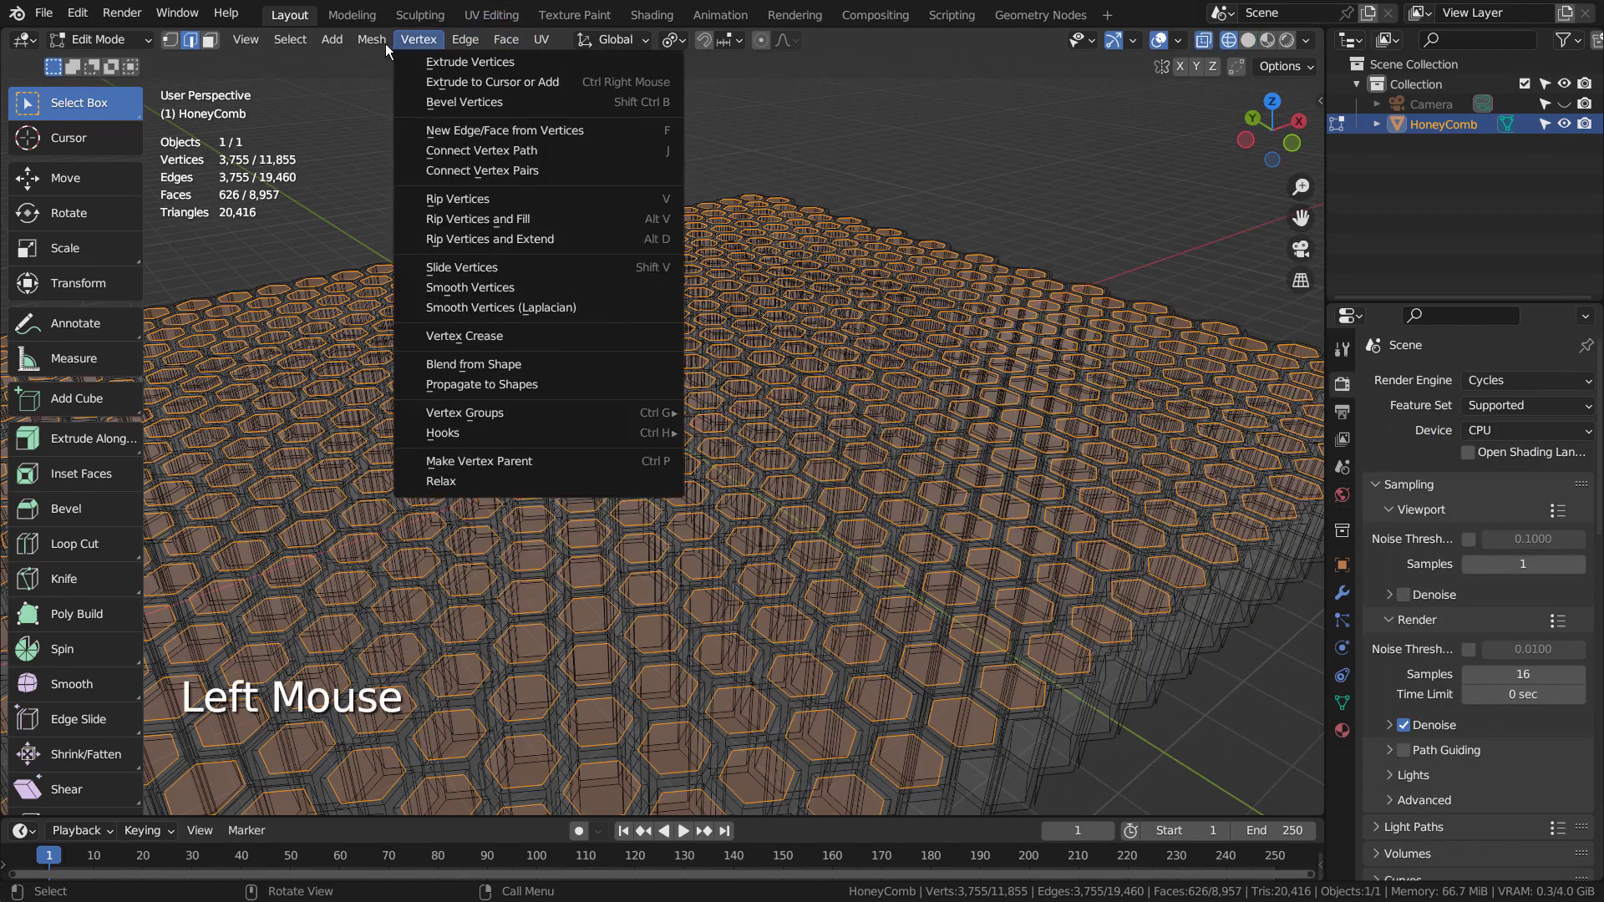
pyautogui.moveTo(384, 44)
pyautogui.moveTo(453, 382)
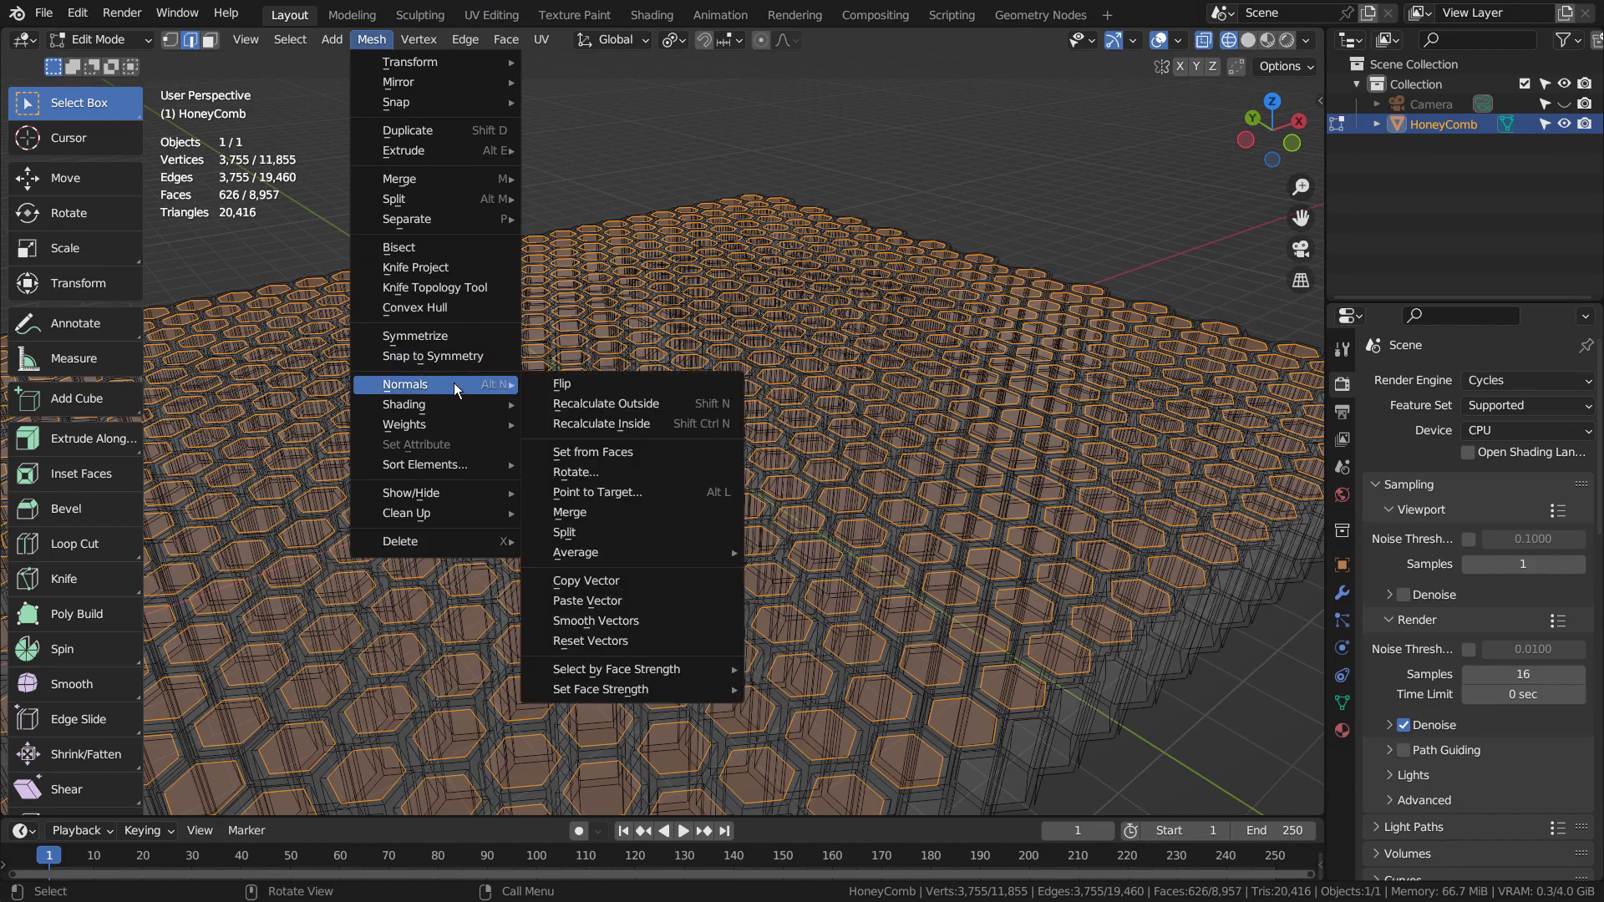
pyautogui.click(716, 405)
# Extrude the inset hexagon faces down into the cells by about 1.36 m
pyautogui.press('e')
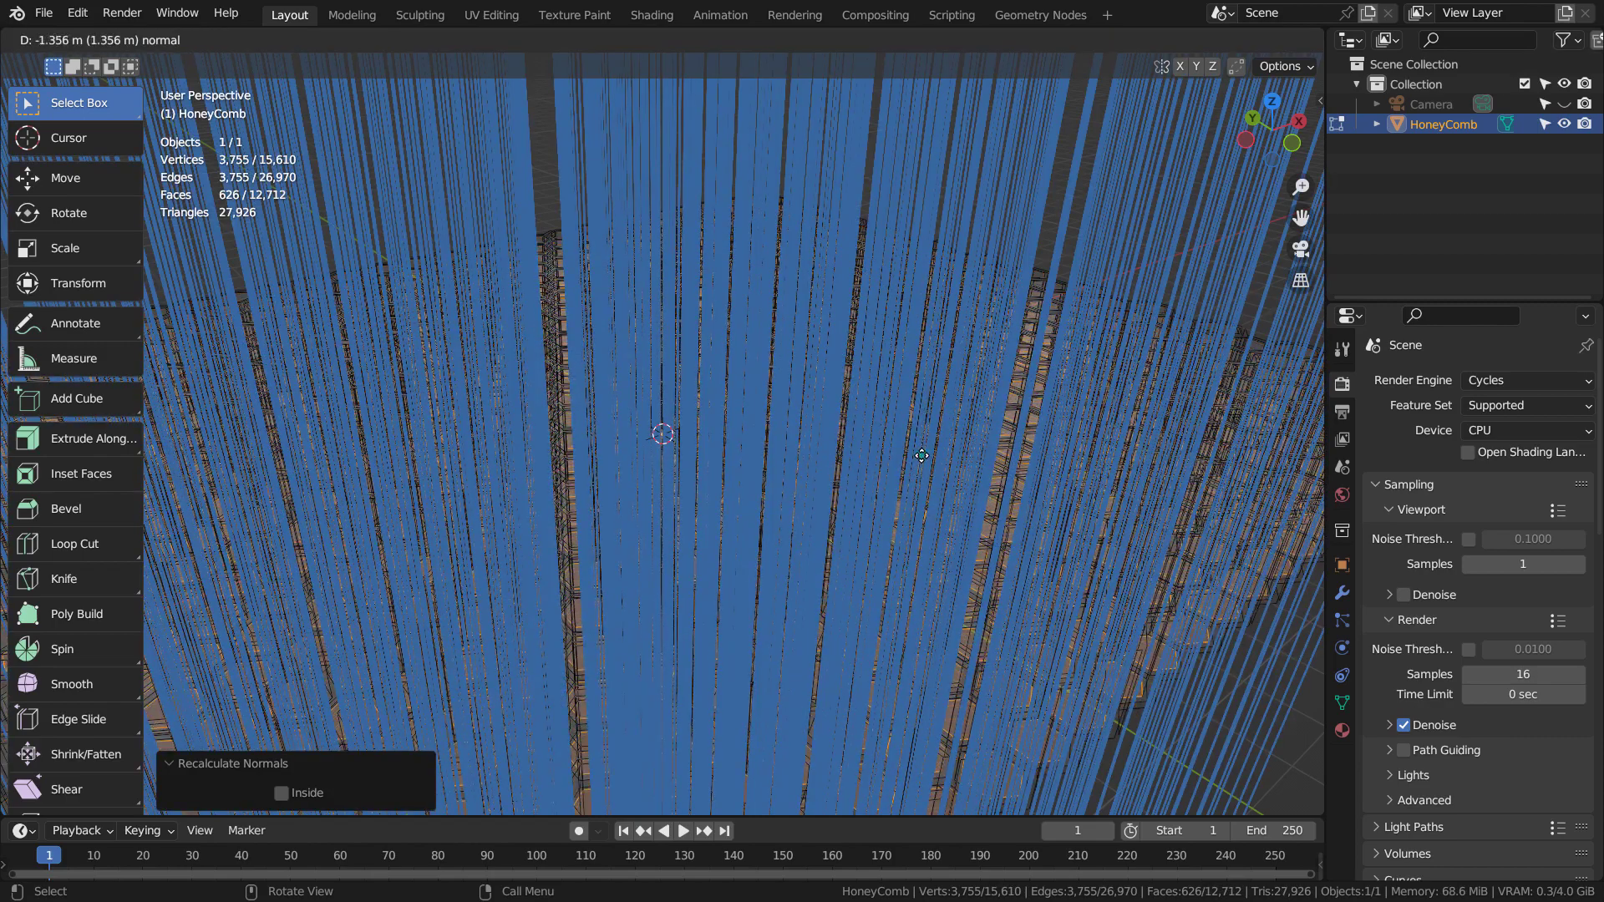
pyautogui.click(921, 455)
pyautogui.moveTo(924, 459); pyautogui.dragTo(1009, 514, button='middle')
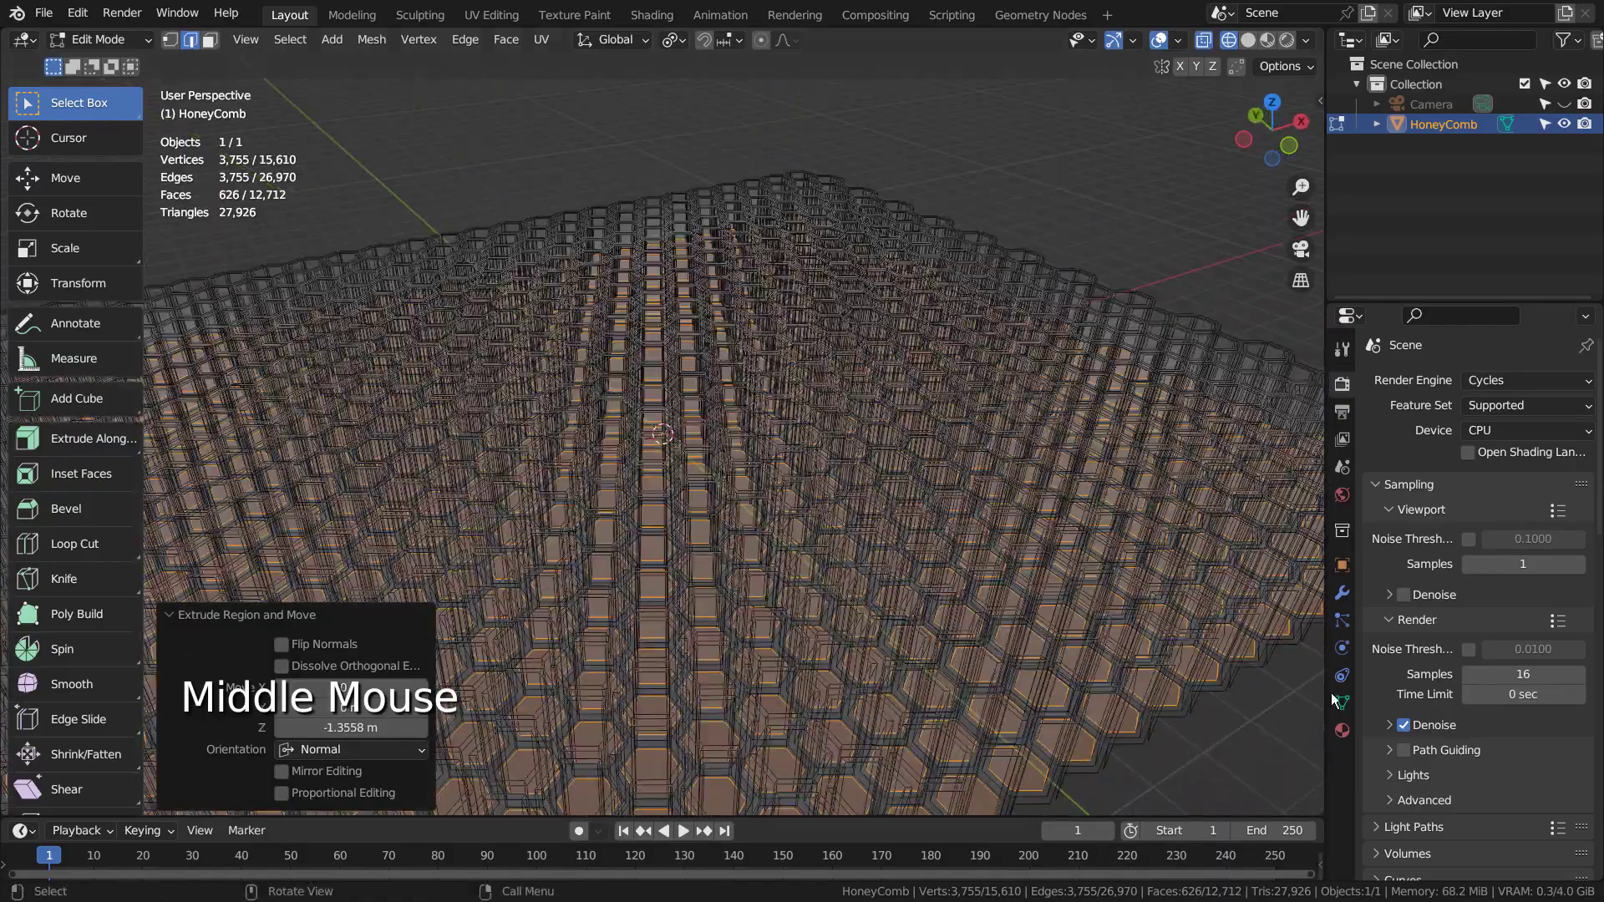
# Create a new material on the honeycomb and give it a light blue base color
pyautogui.click(1341, 730)
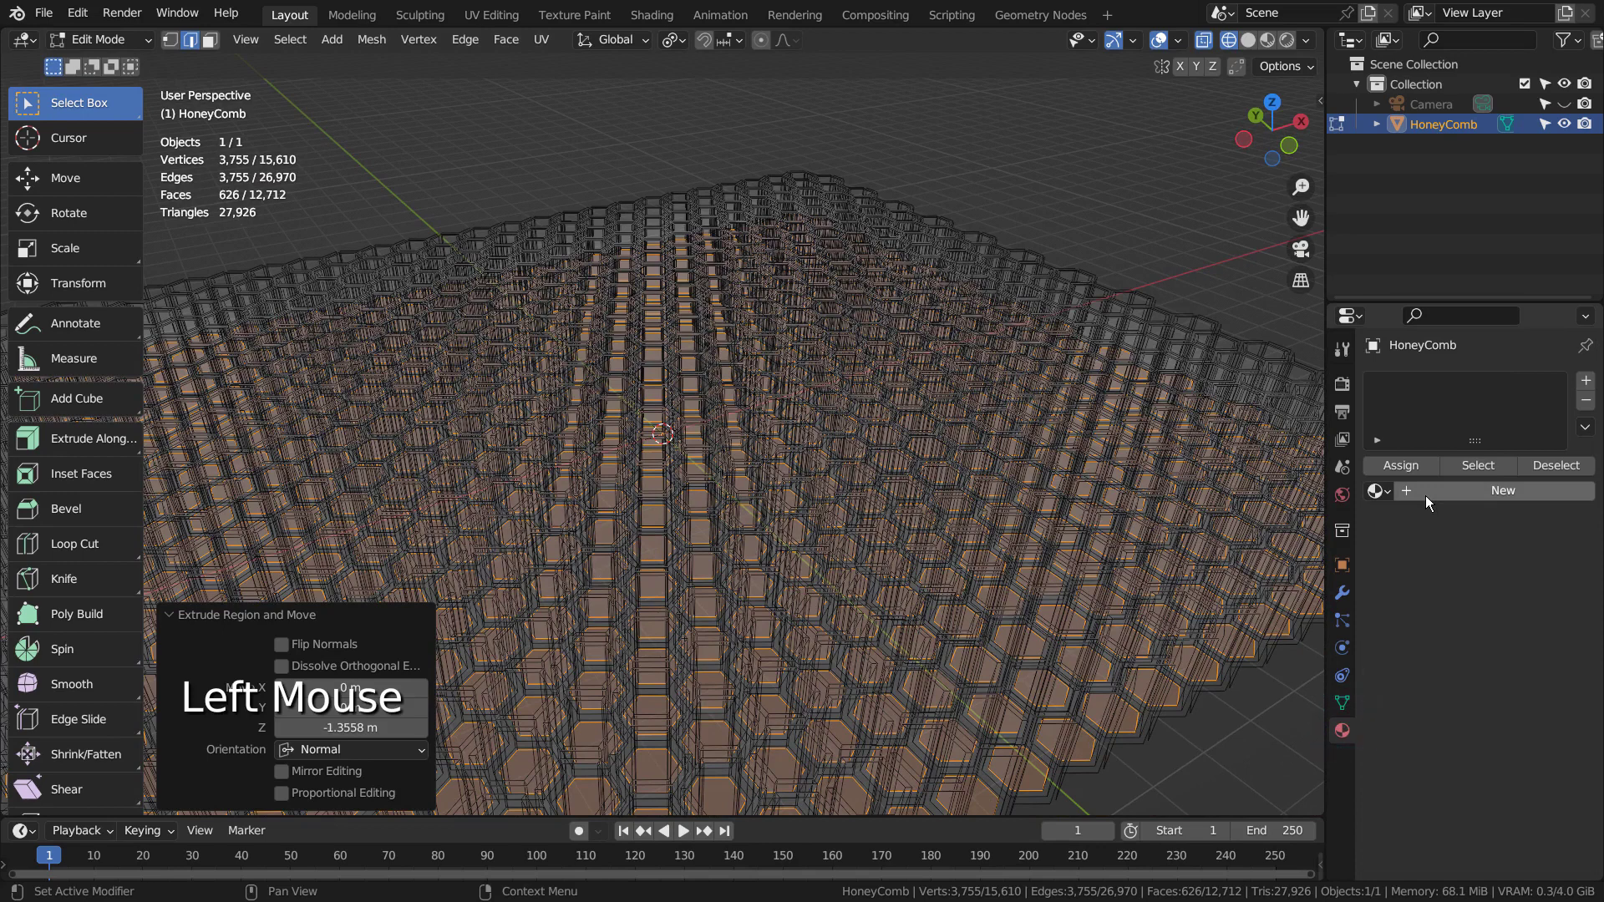
pyautogui.click(1426, 495)
pyautogui.click(1518, 665)
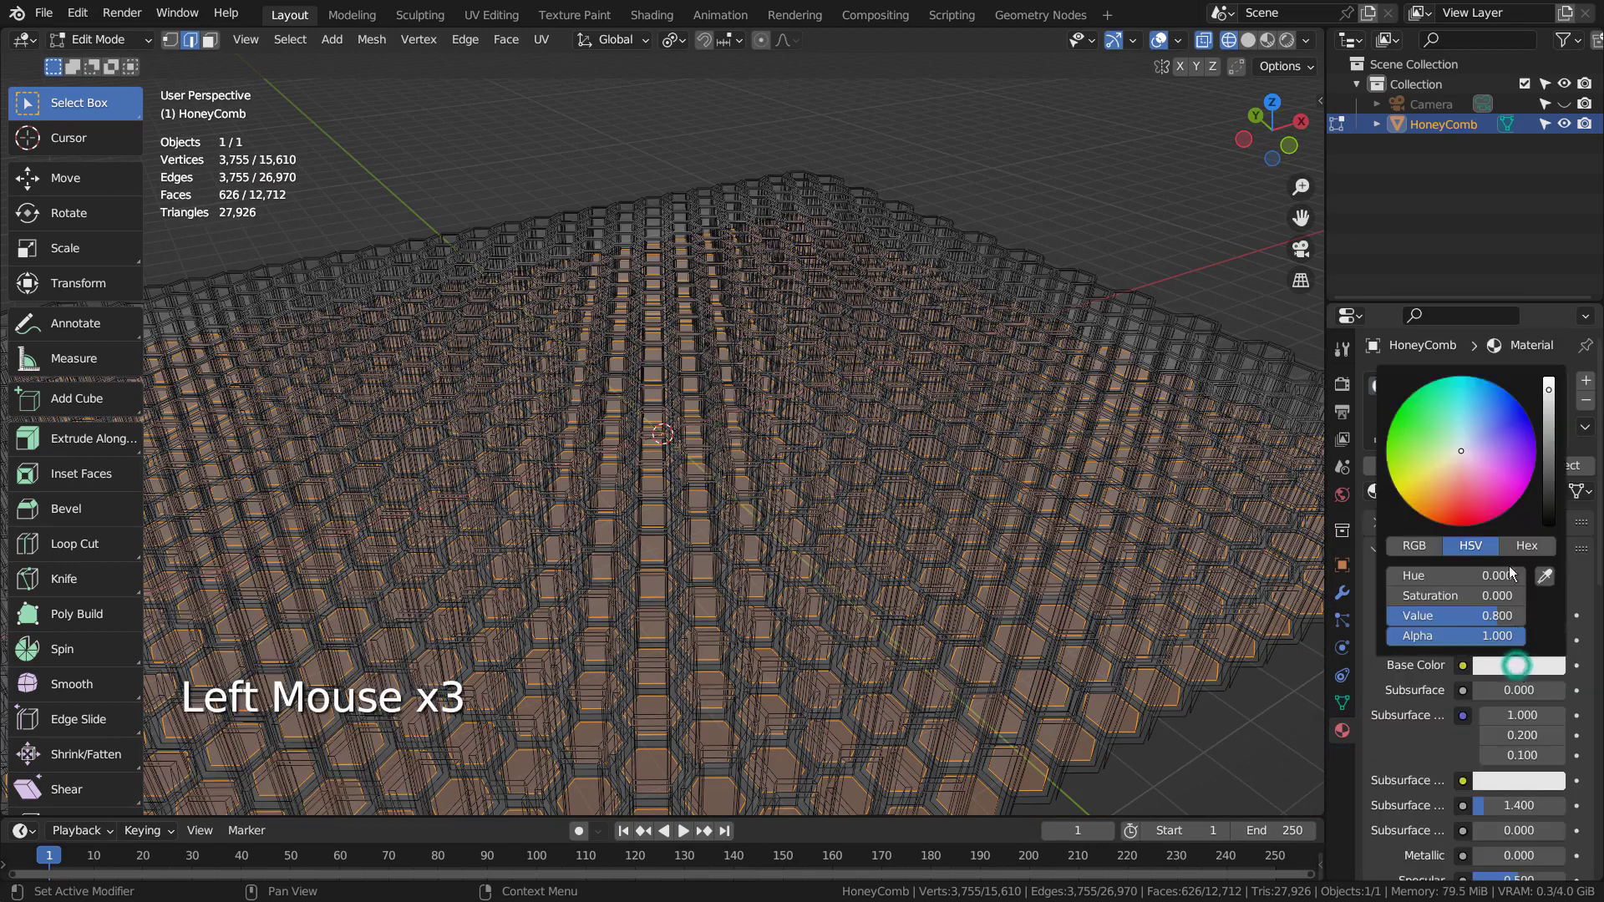
pyautogui.click(1477, 426)
# Set the blue material's metallic value to 0.875 and adjust its roughness
pyautogui.scroll(-3, 1471, 639)
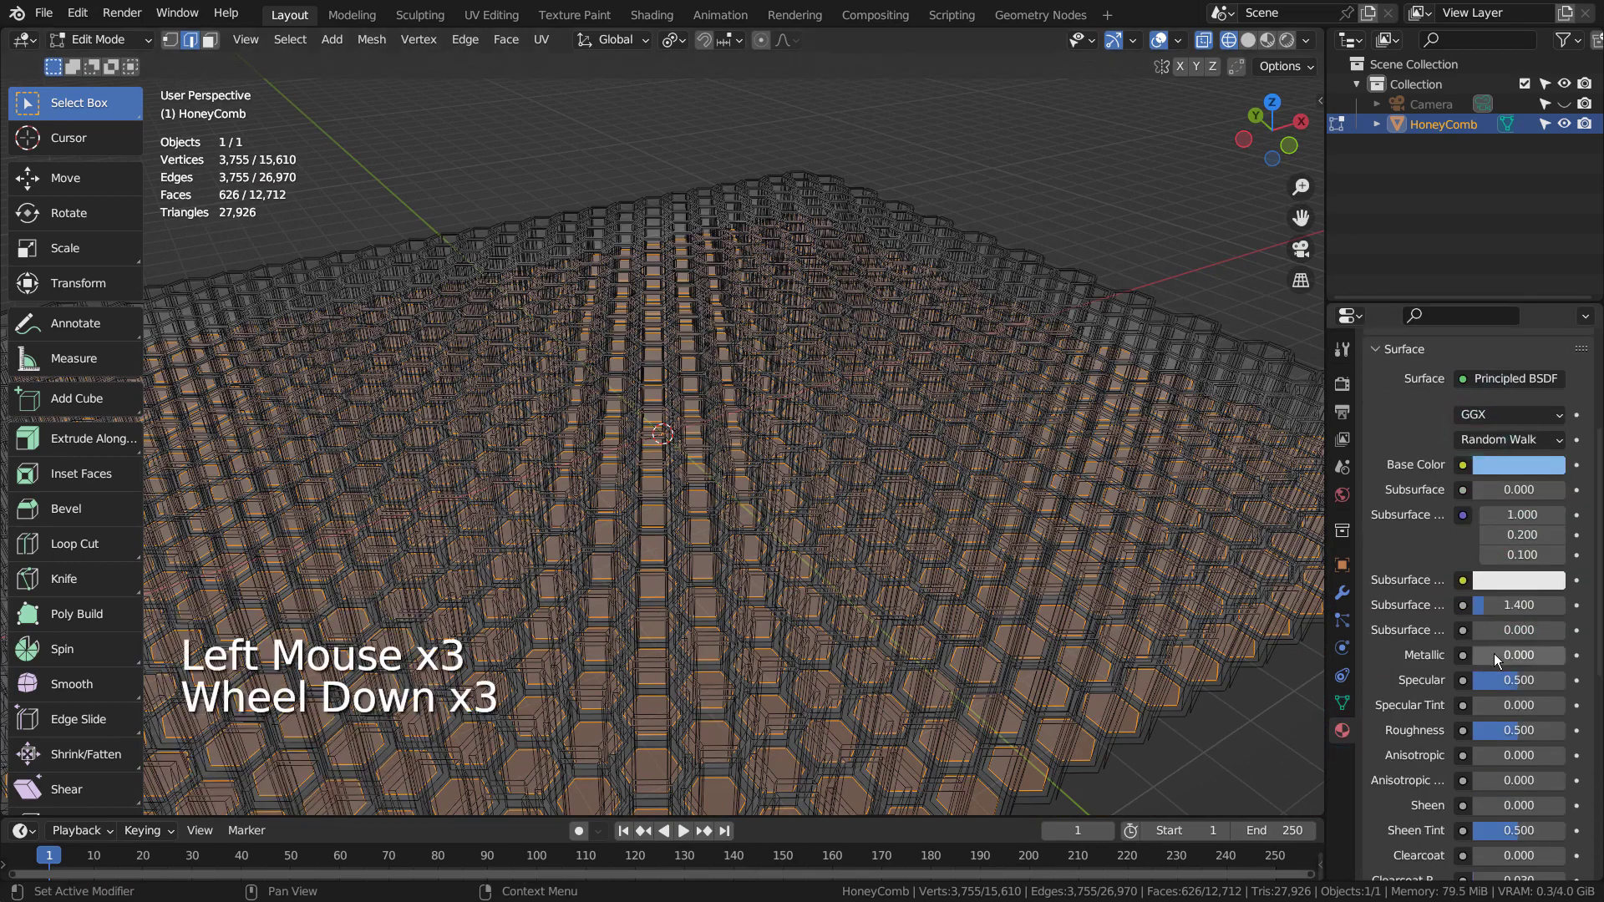
pyautogui.moveTo(1493, 654); pyautogui.dragTo(1547, 654)
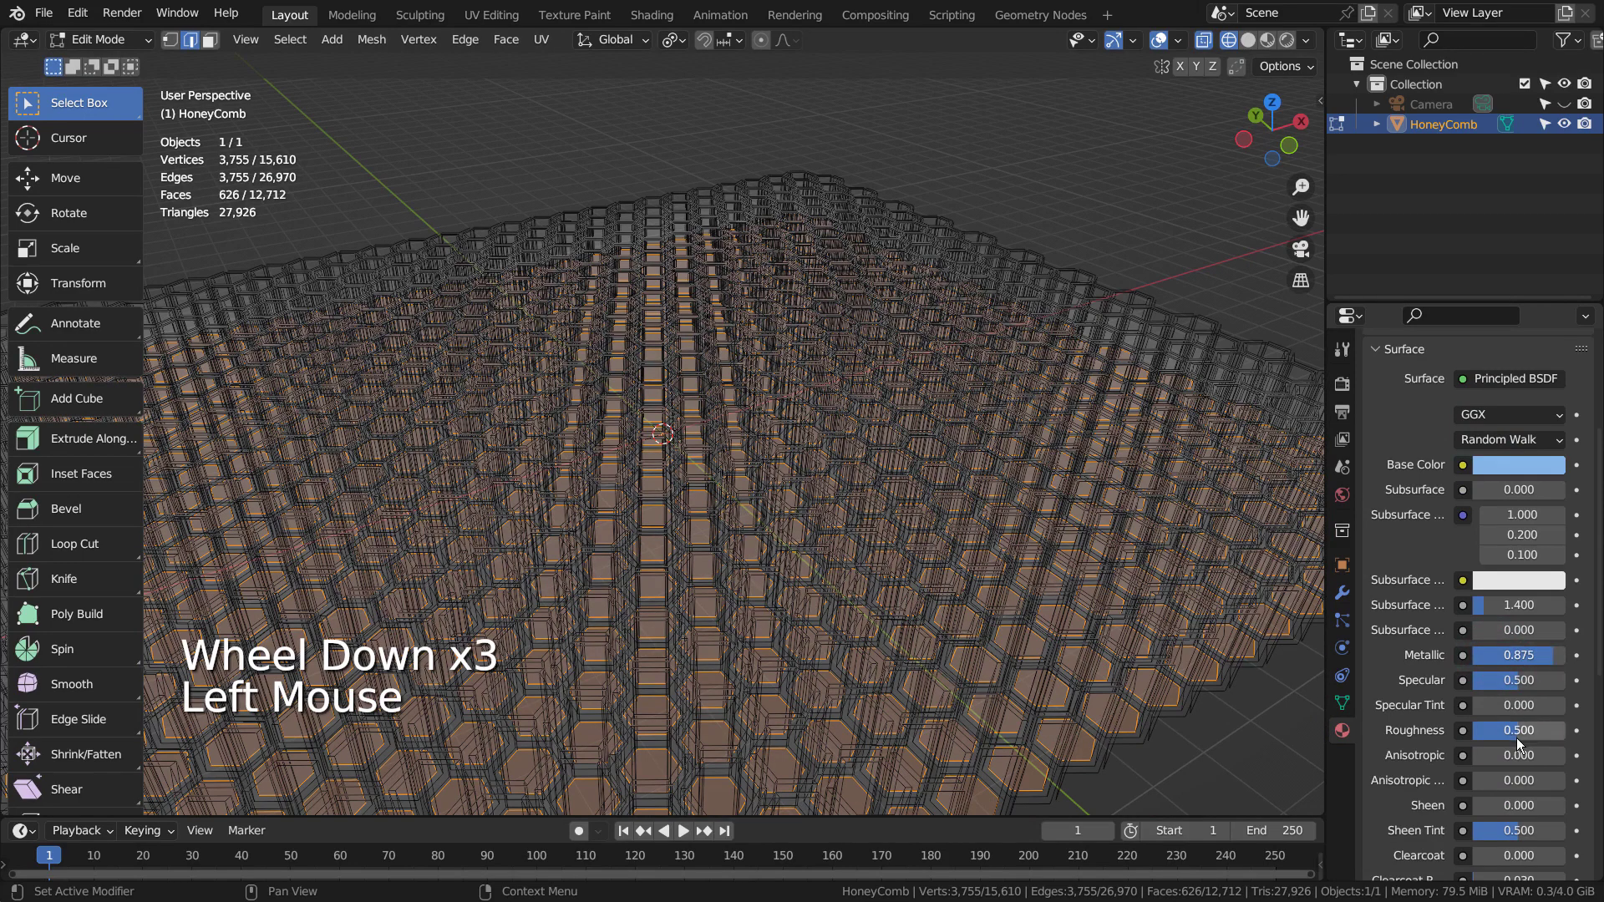
pyautogui.click(1512, 734)
# Add a second material slot with a new material and change its surface shader to Emission
pyautogui.scroll(4, 1496, 604)
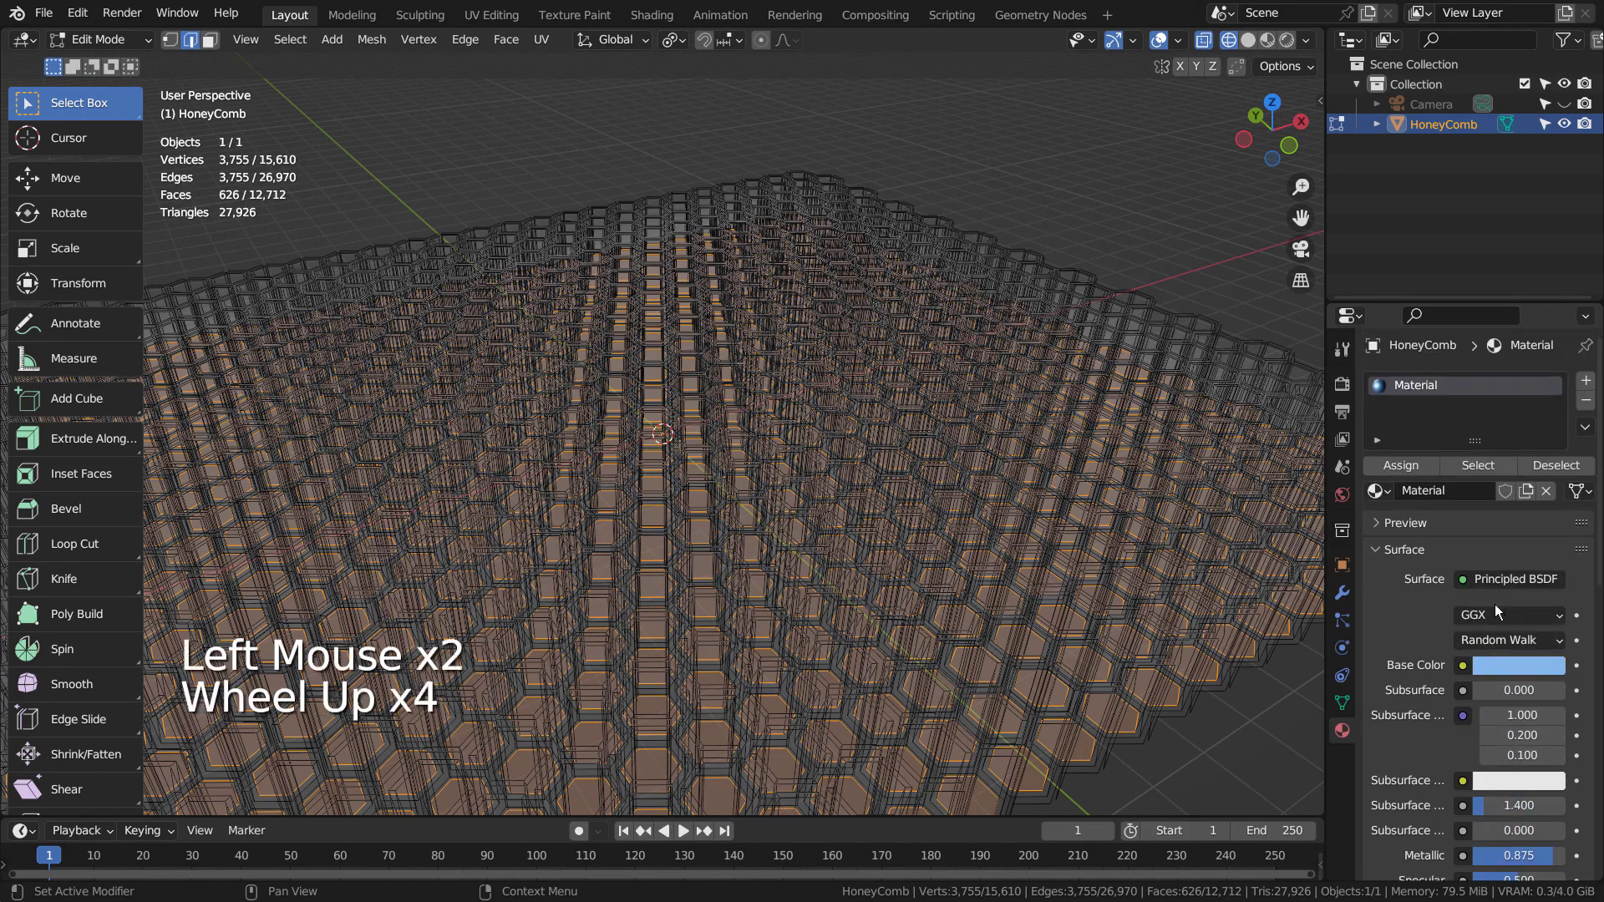
pyautogui.scroll(1, 1495, 604)
pyautogui.click(1586, 381)
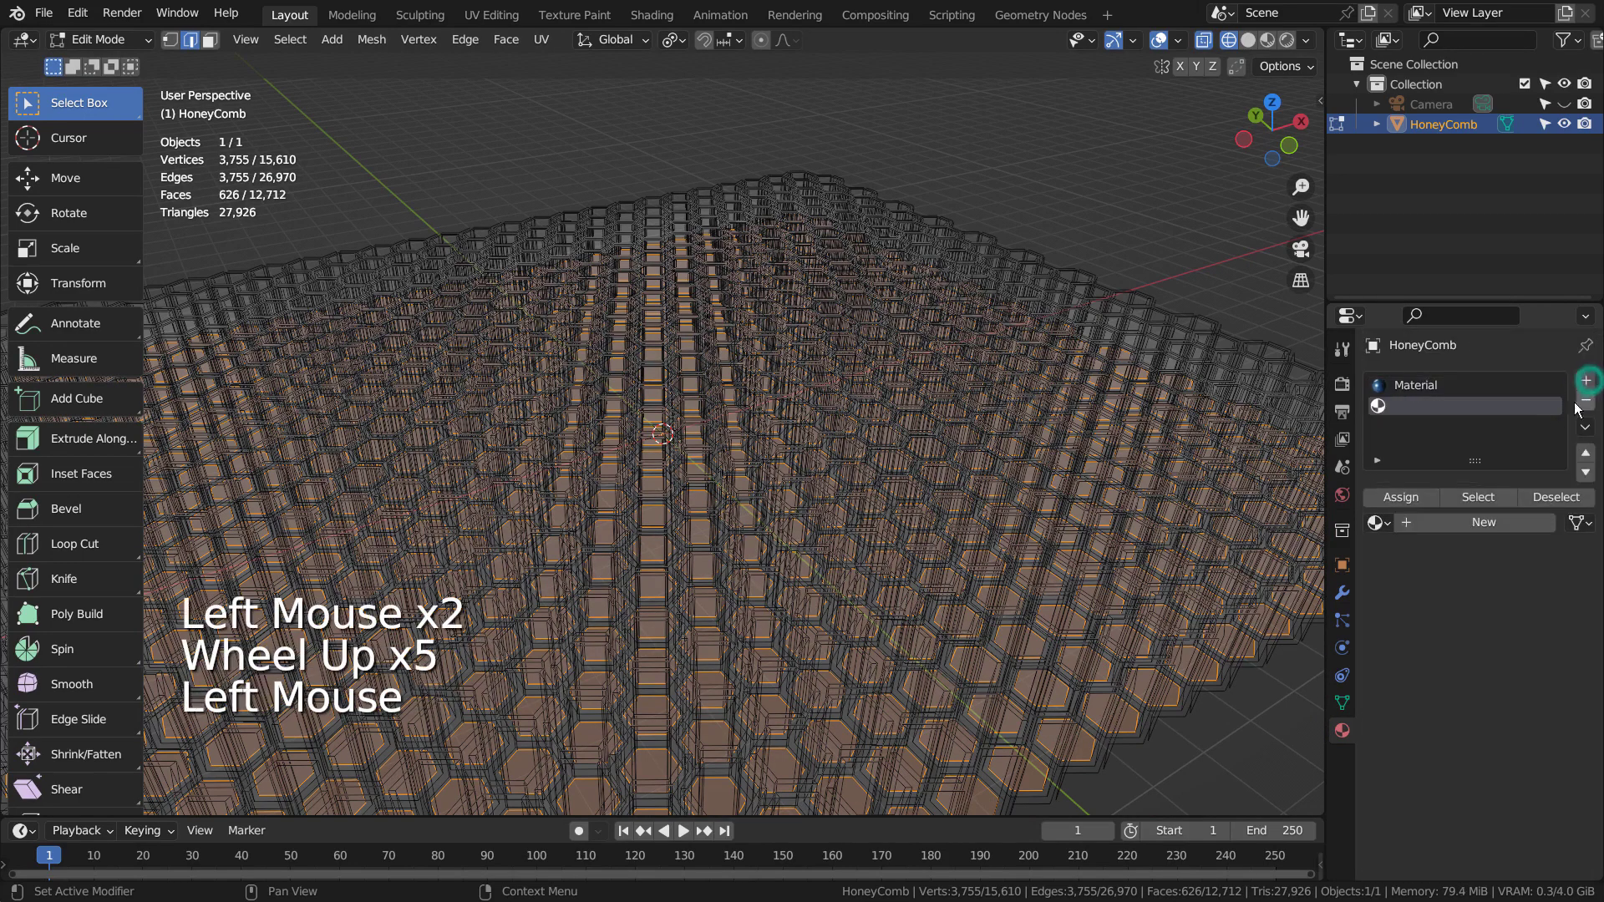
pyautogui.click(1472, 521)
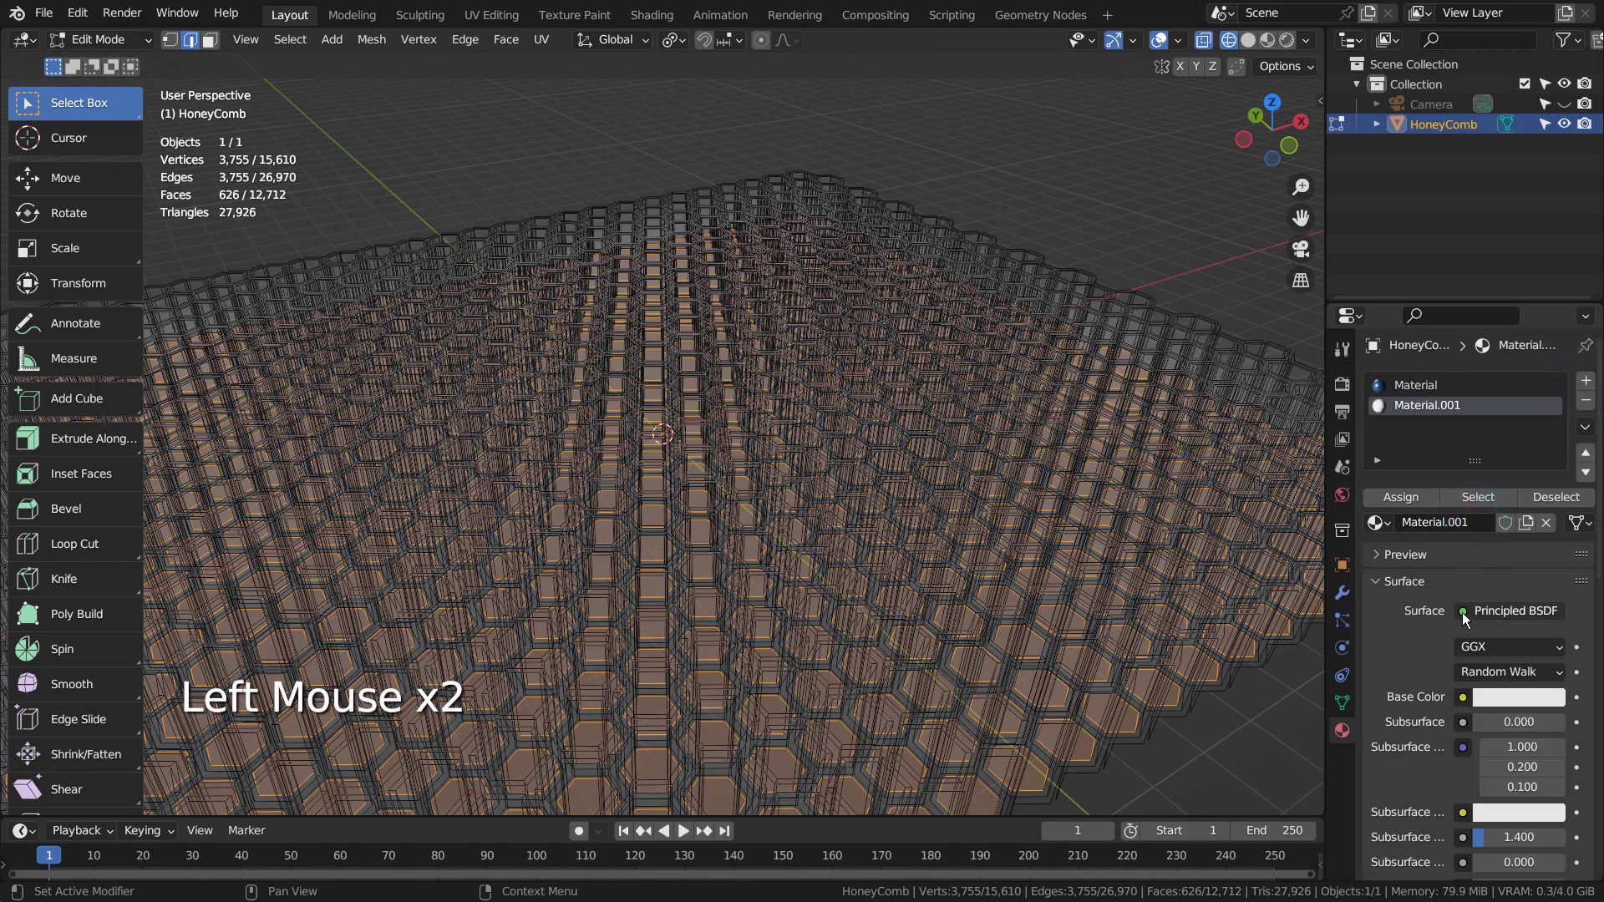
pyautogui.click(1464, 619)
pyautogui.click(1341, 224)
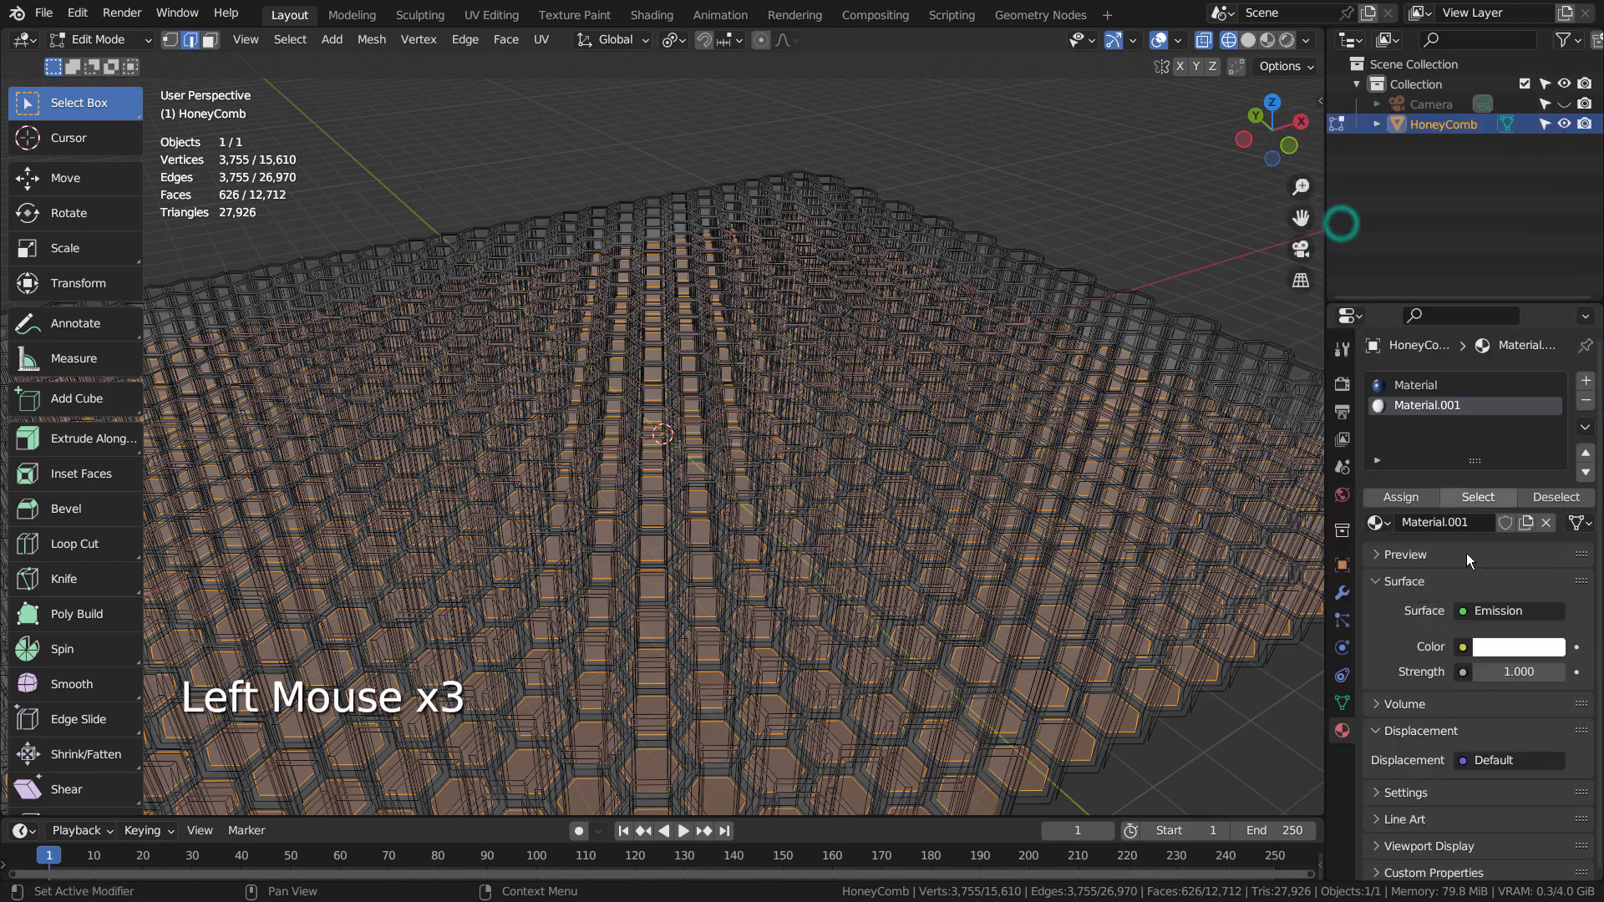
# Set the emission material's color to orange and its strength to 35
pyautogui.click(1523, 647)
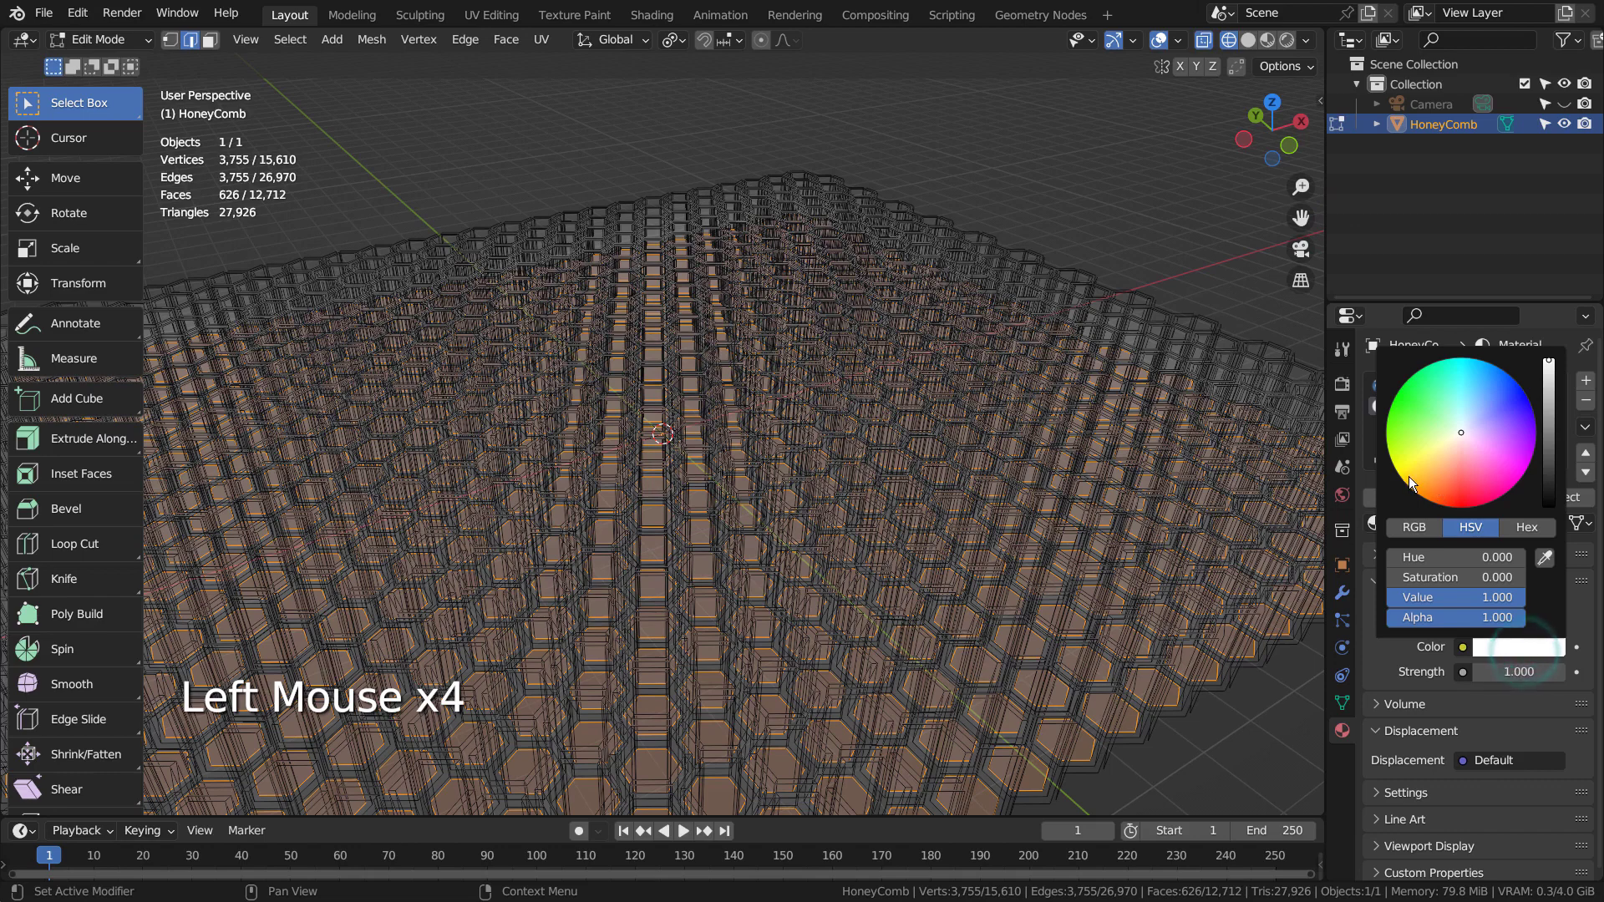
pyautogui.click(1434, 485)
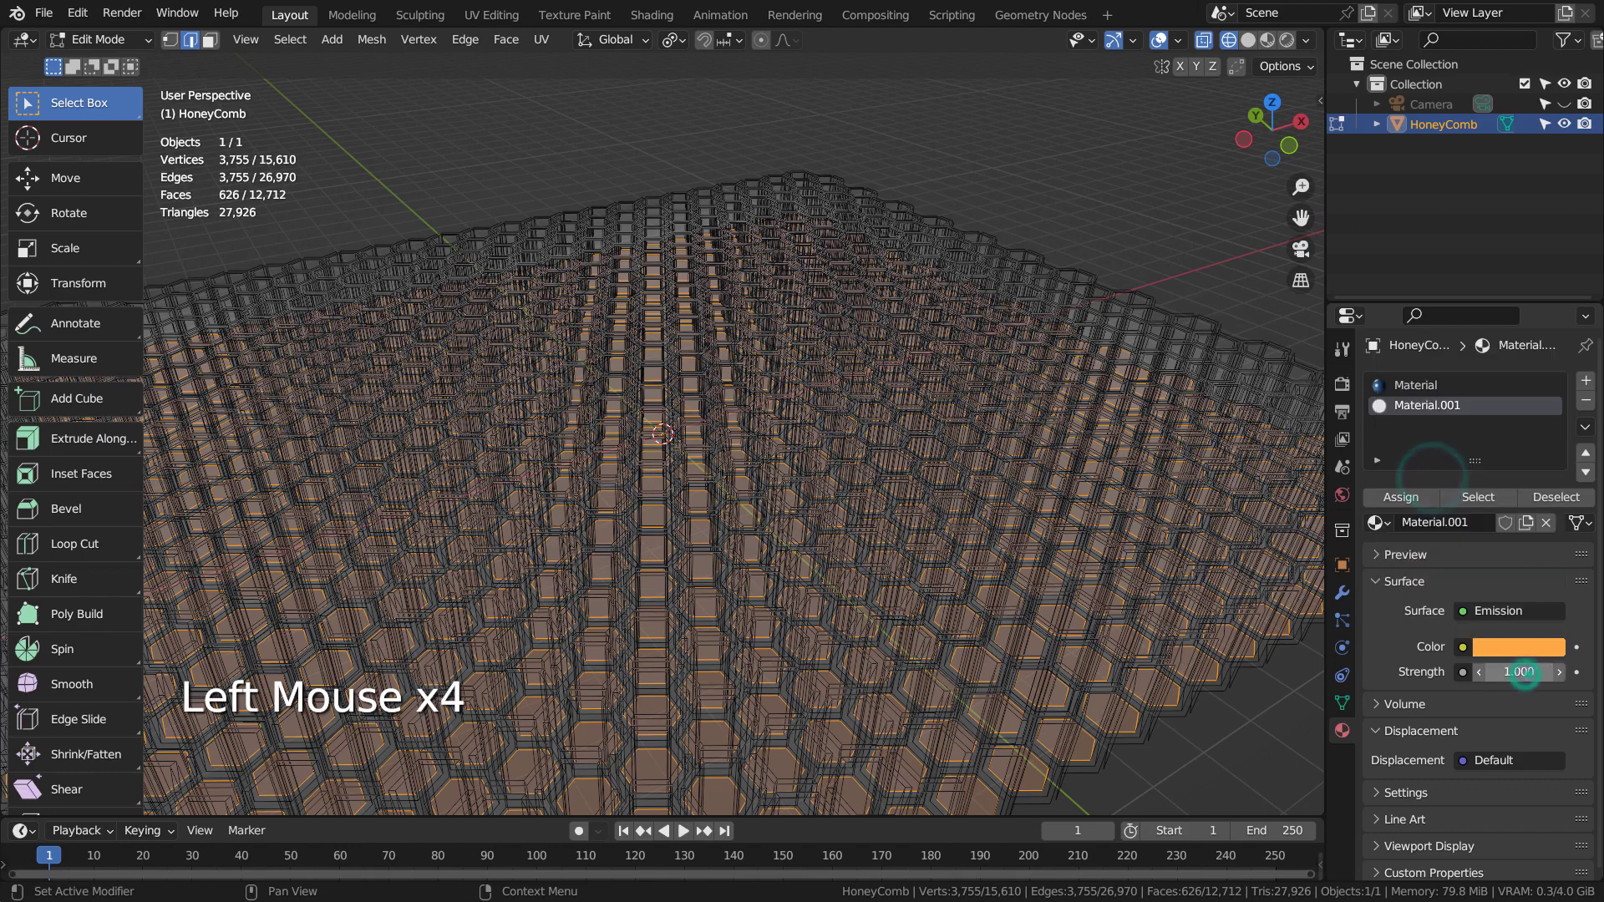
pyautogui.click(1519, 671)
pyautogui.write('35')
pyautogui.press('Return')
# Switch the render engine to Eevee and assign the orange emission material to the selected cell faces
pyautogui.click(1342, 384)
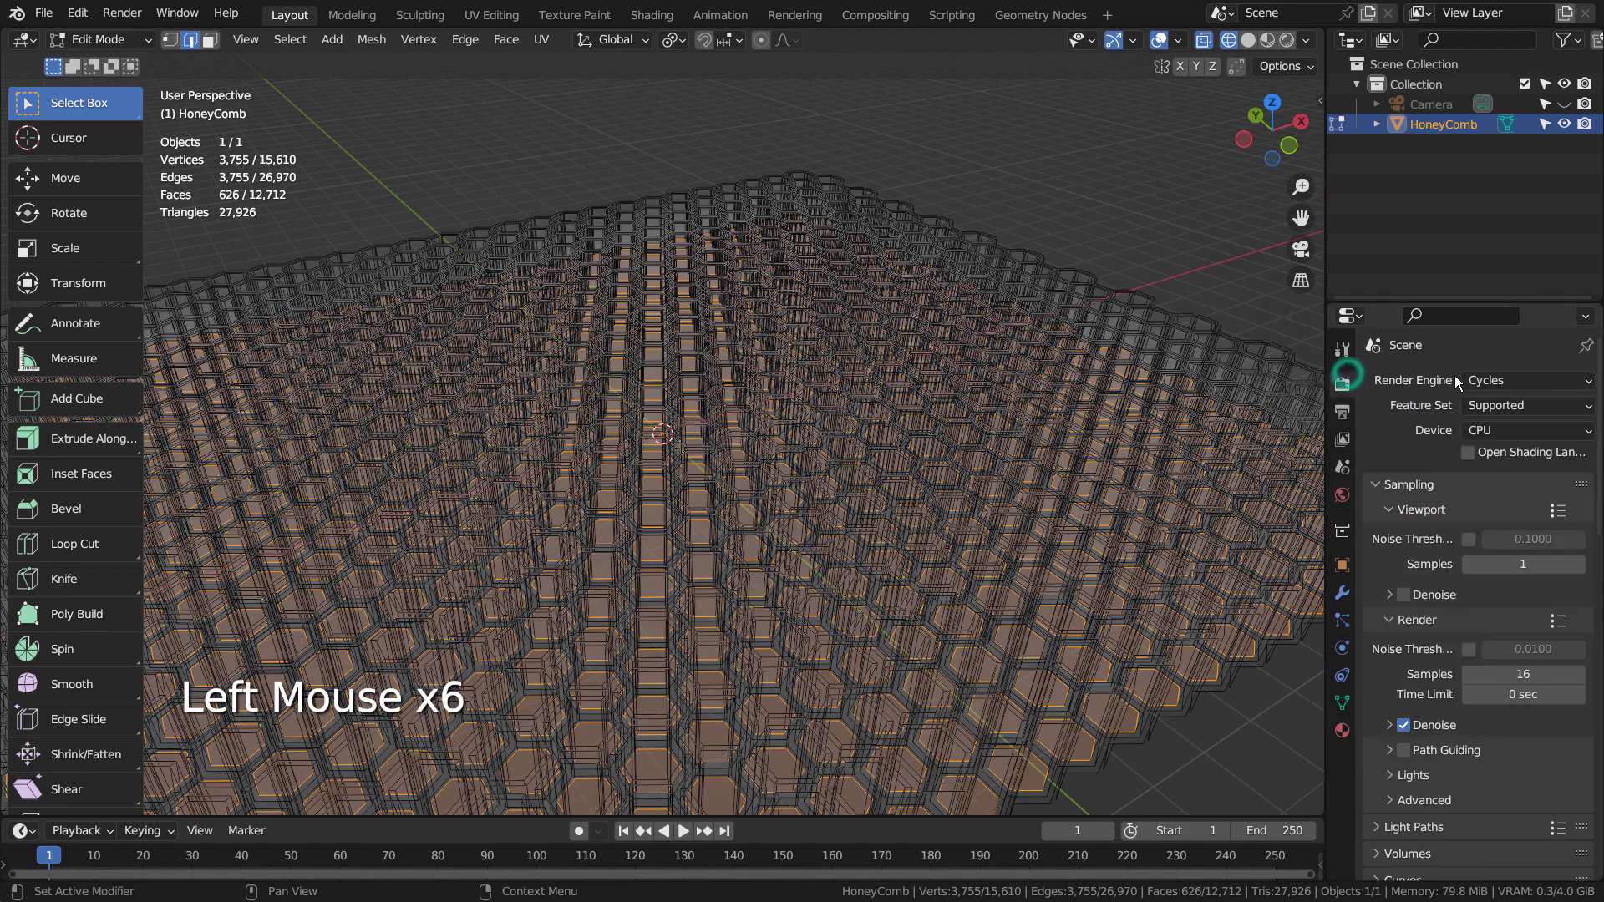
pyautogui.moveTo(1504, 380); pyautogui.dragTo(1516, 405)
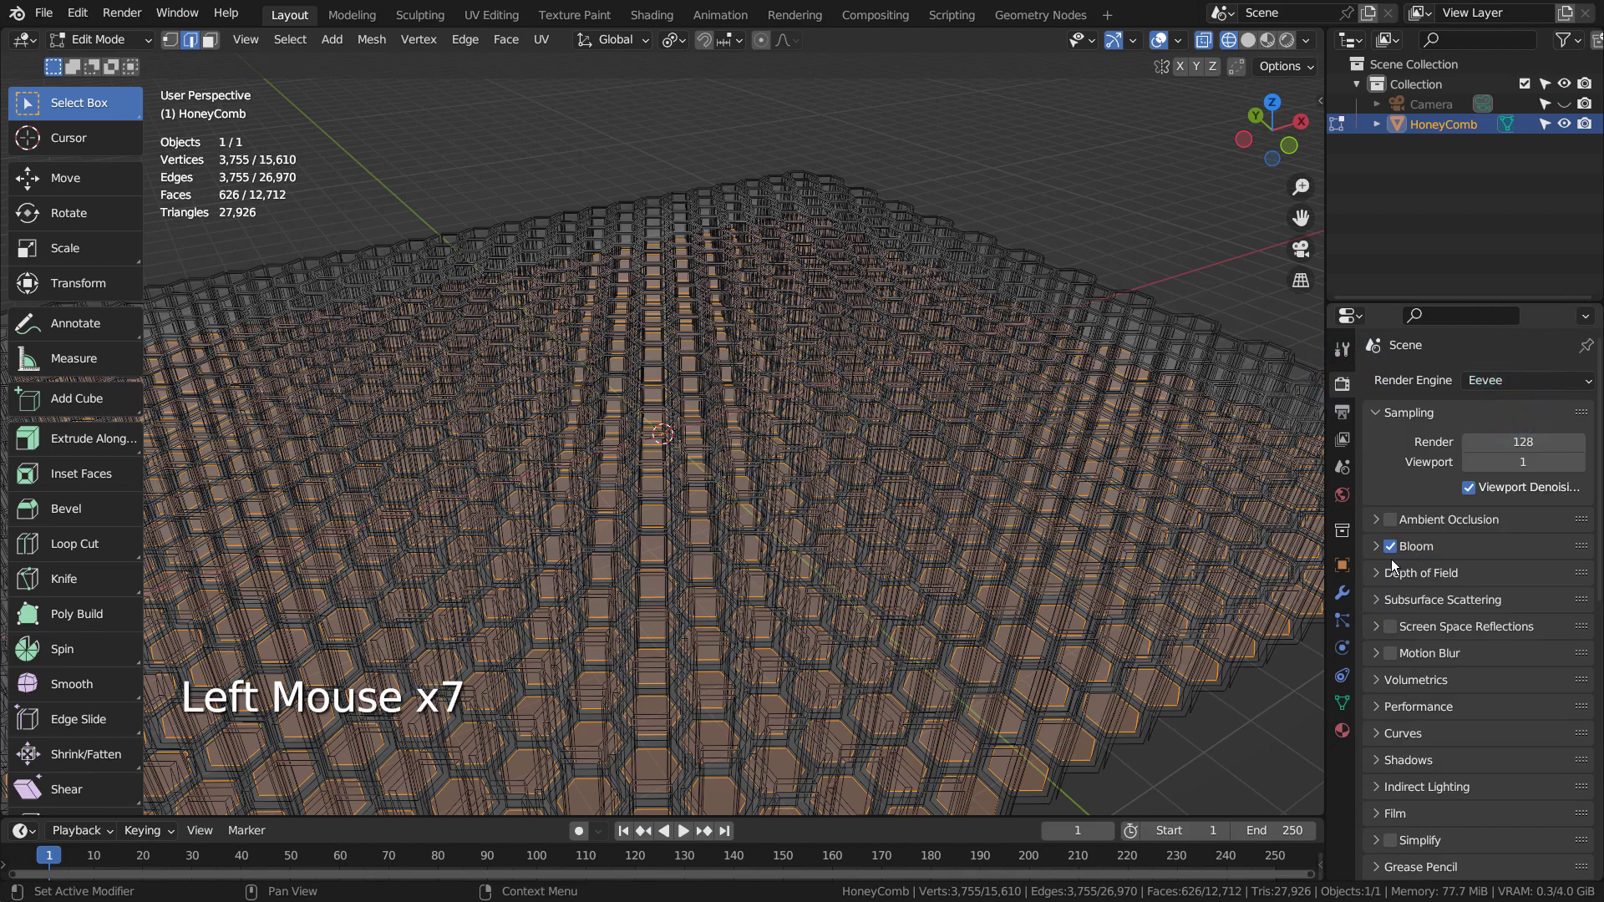
pyautogui.click(1342, 730)
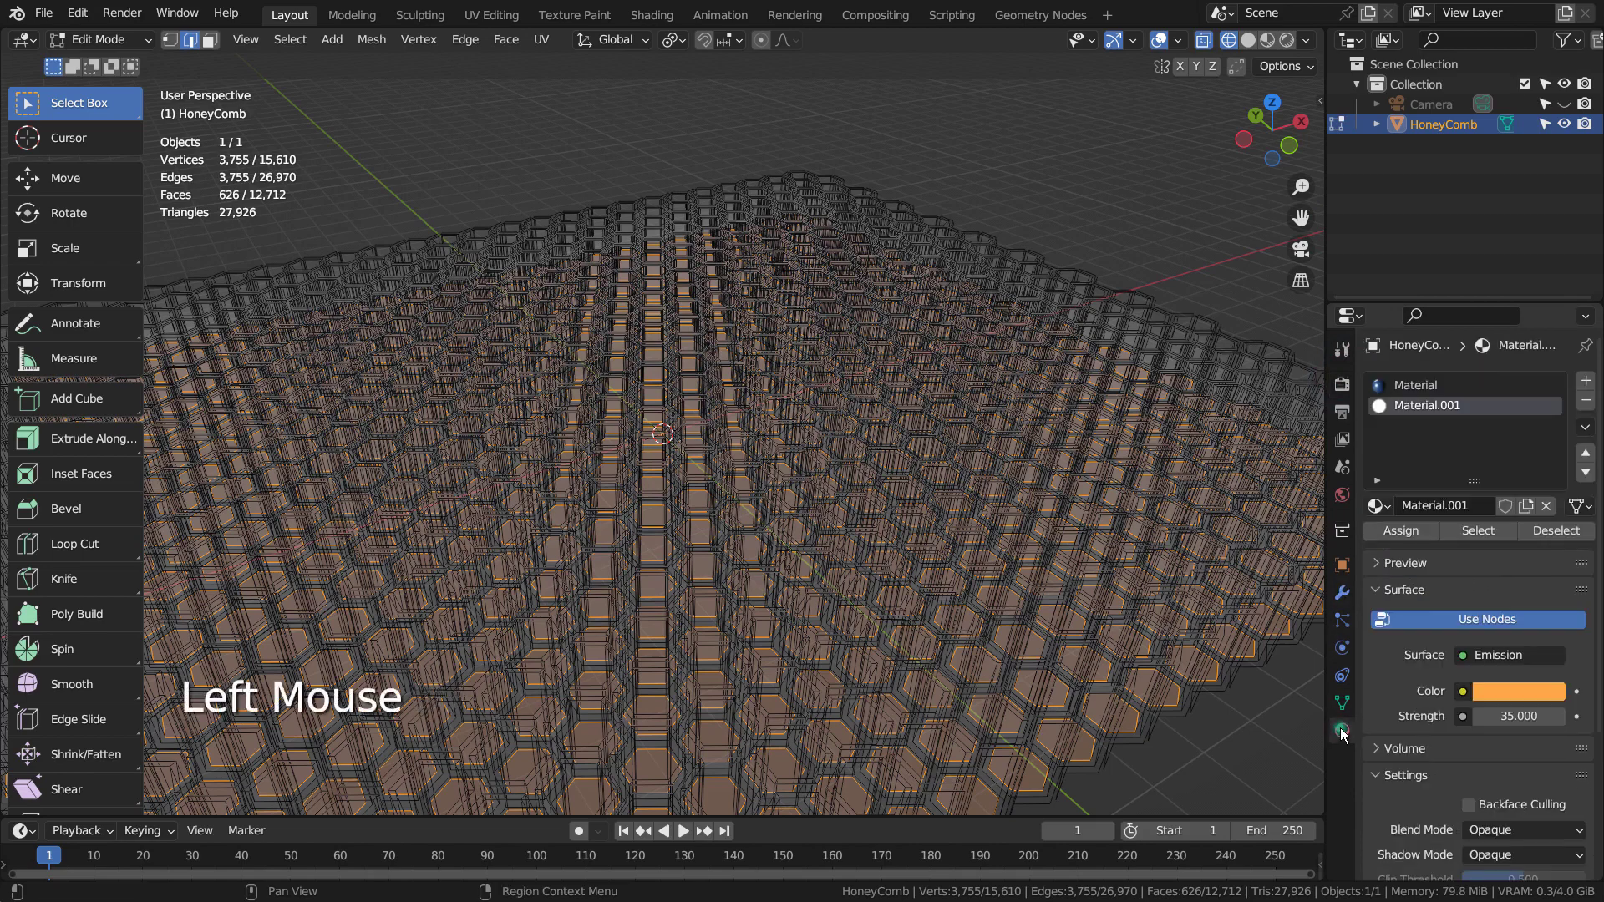
pyautogui.click(1402, 530)
# Return to Object Mode and display the honeycomb with rendered viewport shading, viewed from above
pyautogui.hotkey('shift', 'z')
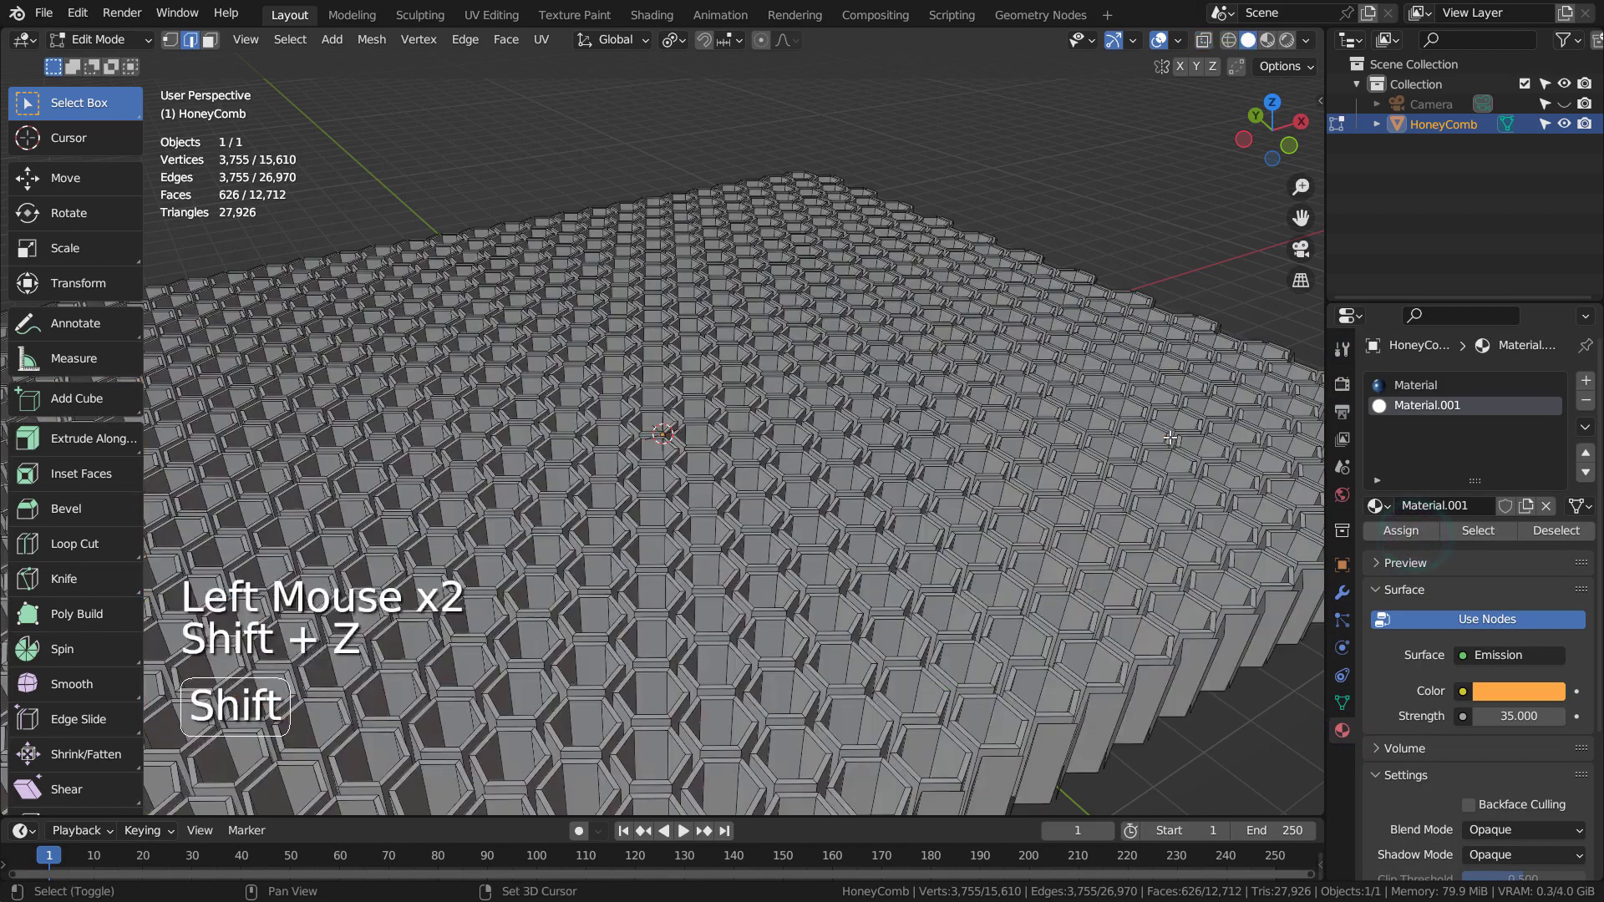
pyautogui.moveTo(1171, 506); pyautogui.dragTo(1182, 226, button='middle')
pyautogui.press('Tab')
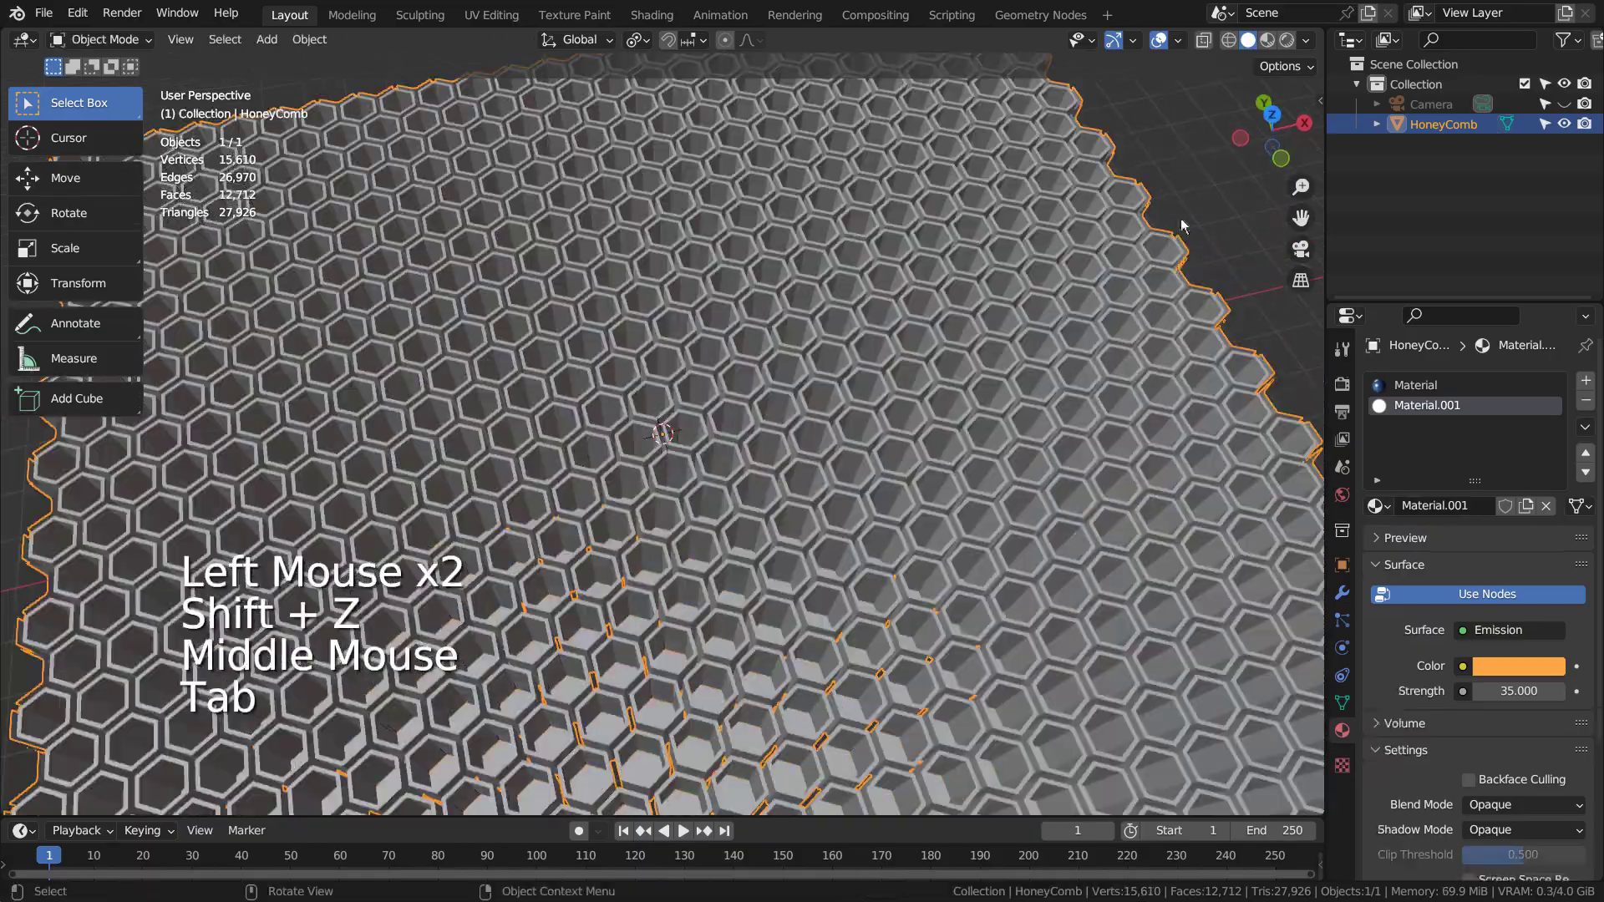
pyautogui.click(1287, 41)
pyautogui.moveTo(1186, 134)
pyautogui.mouseDown(button='middle')
pyautogui.moveTo(1113, 249)
pyautogui.moveTo(1150, 292)
pyautogui.moveTo(1199, 194)
pyautogui.moveTo(1097, 213)
pyautogui.moveTo(1135, 214)
pyautogui.moveTo(1144, 240)
pyautogui.moveTo(1101, 227)
pyautogui.moveTo(1159, 238)
pyautogui.mouseUp(button='middle')
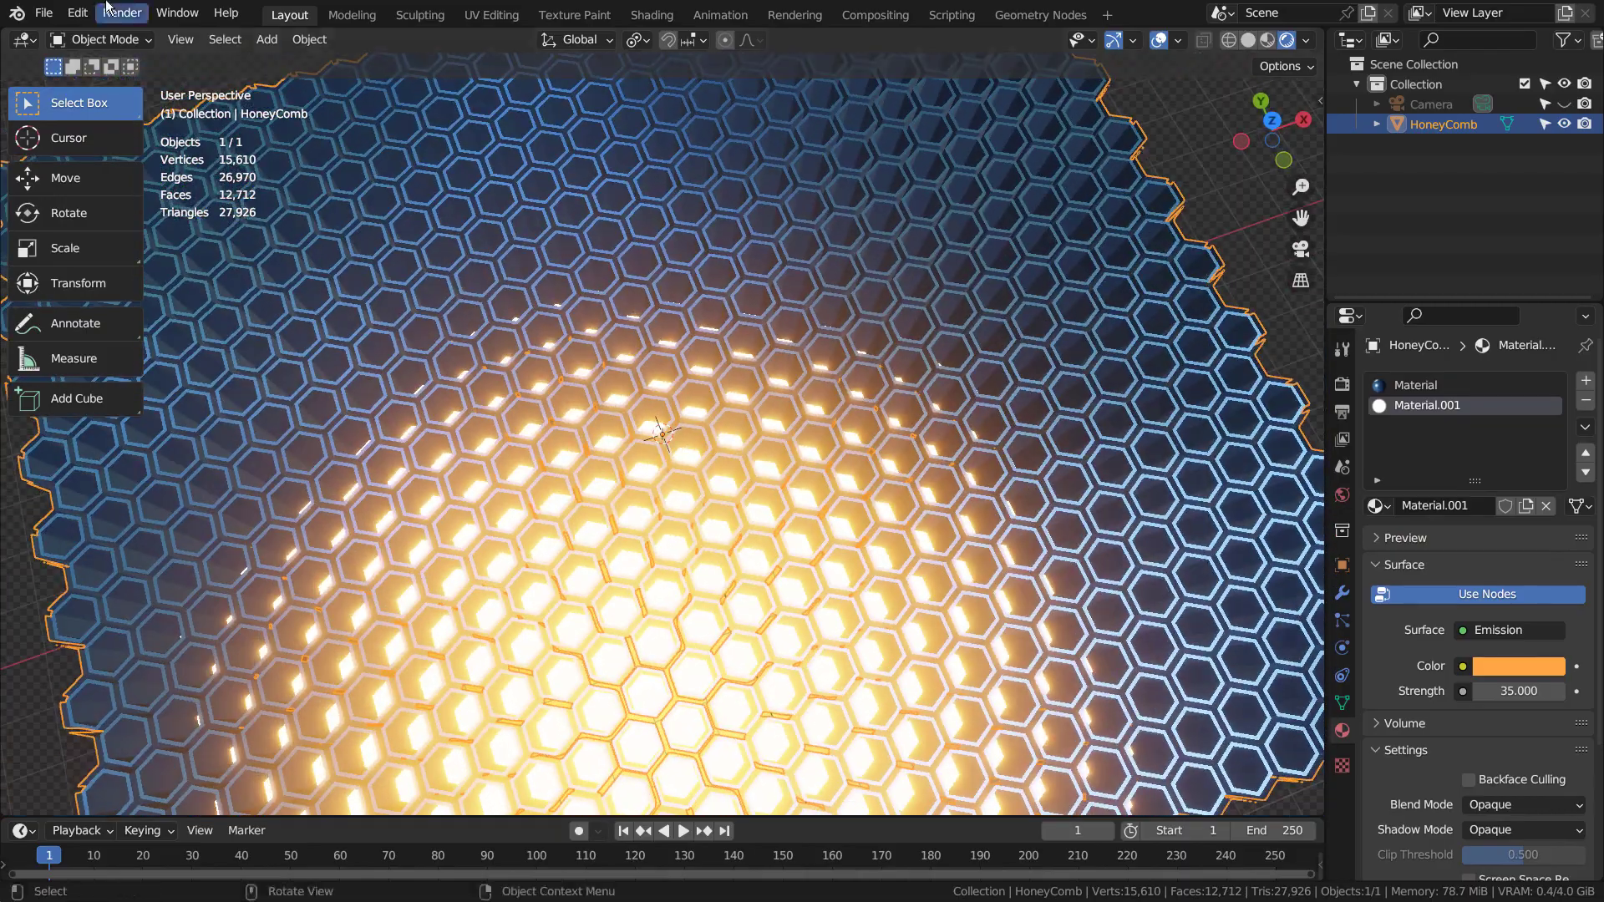
# Open blueprint.blend, discarding the unsaved changes in the current file
pyautogui.click(77, 12)
pyautogui.moveTo(44, 13)
pyautogui.click(72, 56)
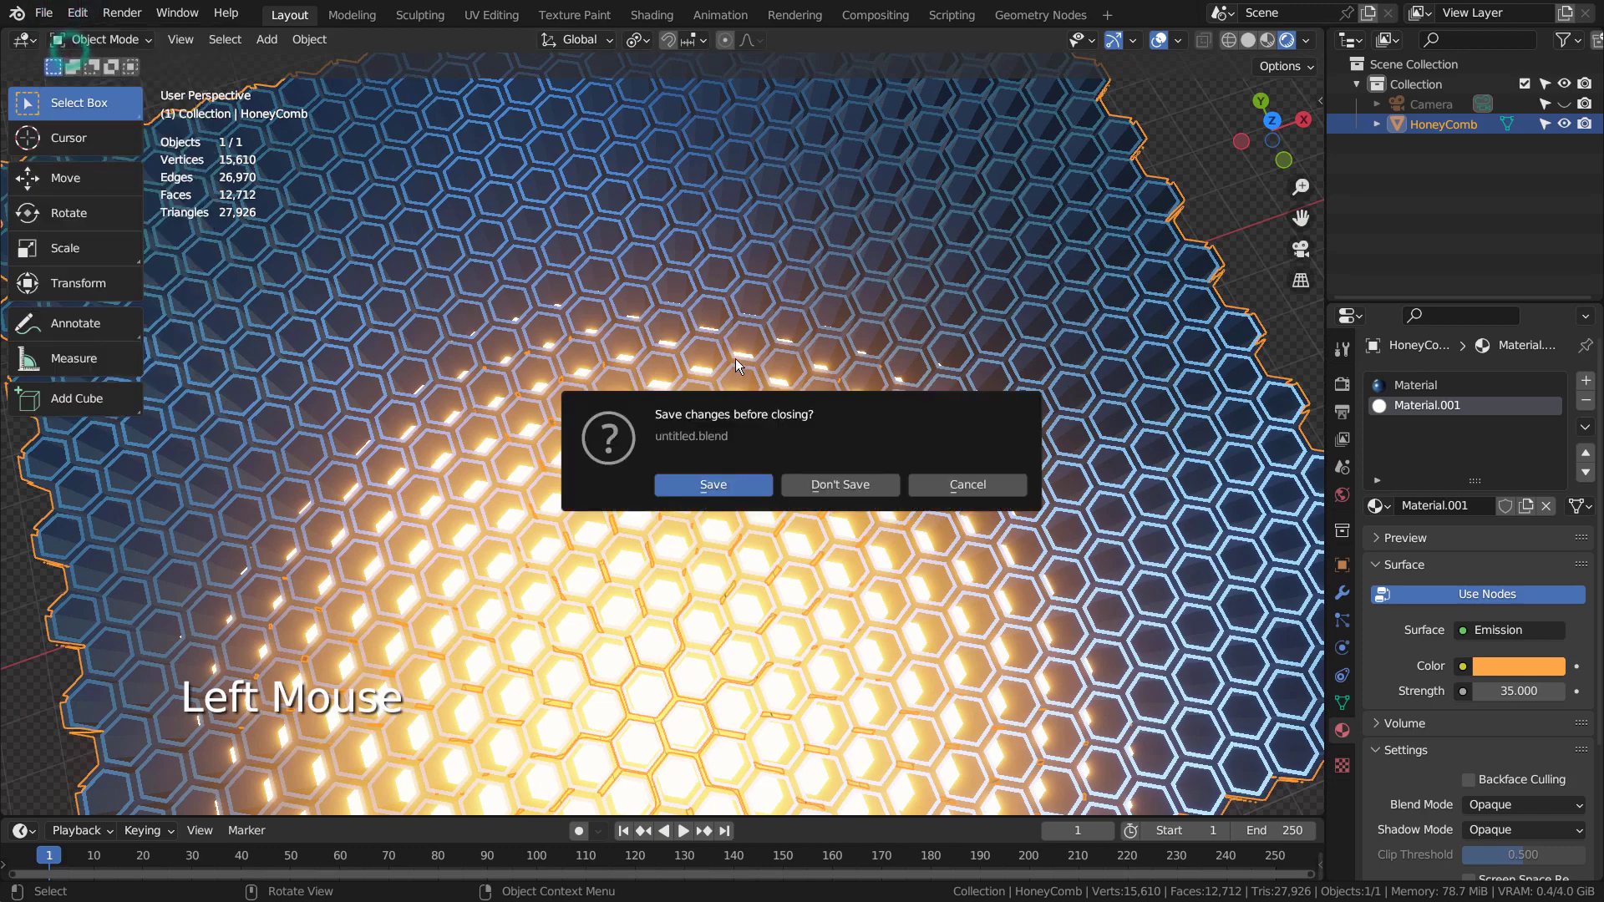
pyautogui.click(839, 476)
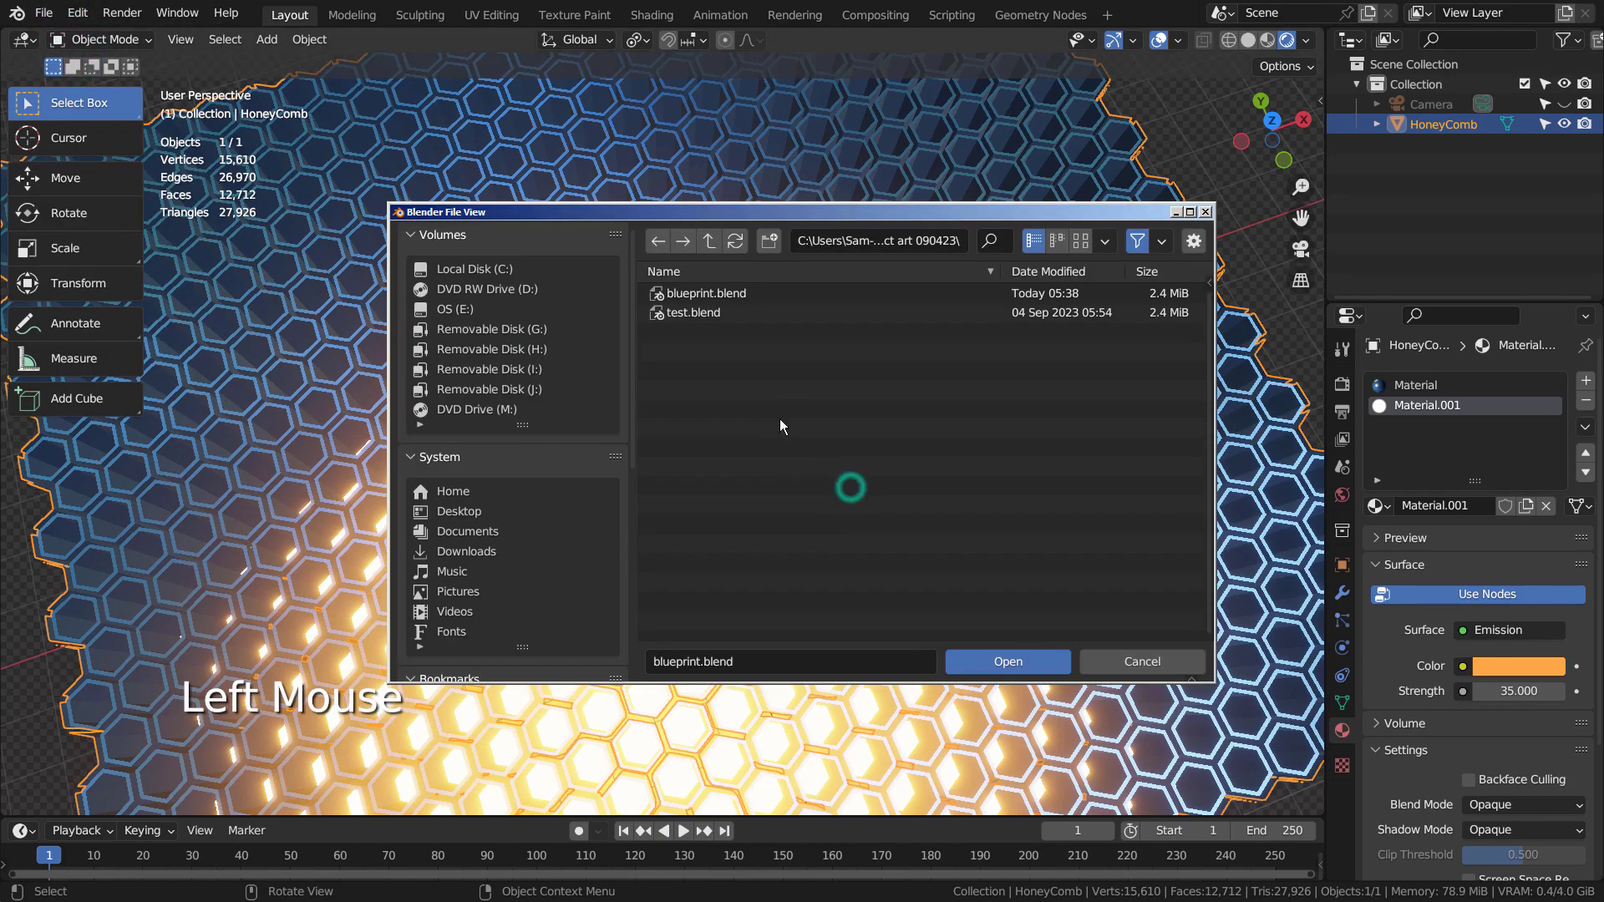
pyautogui.doubleClick(710, 293)
# Preview the opened honeycomb scene in rendered shading, inspecting it from another angle and through the camera
pyautogui.click(1287, 40)
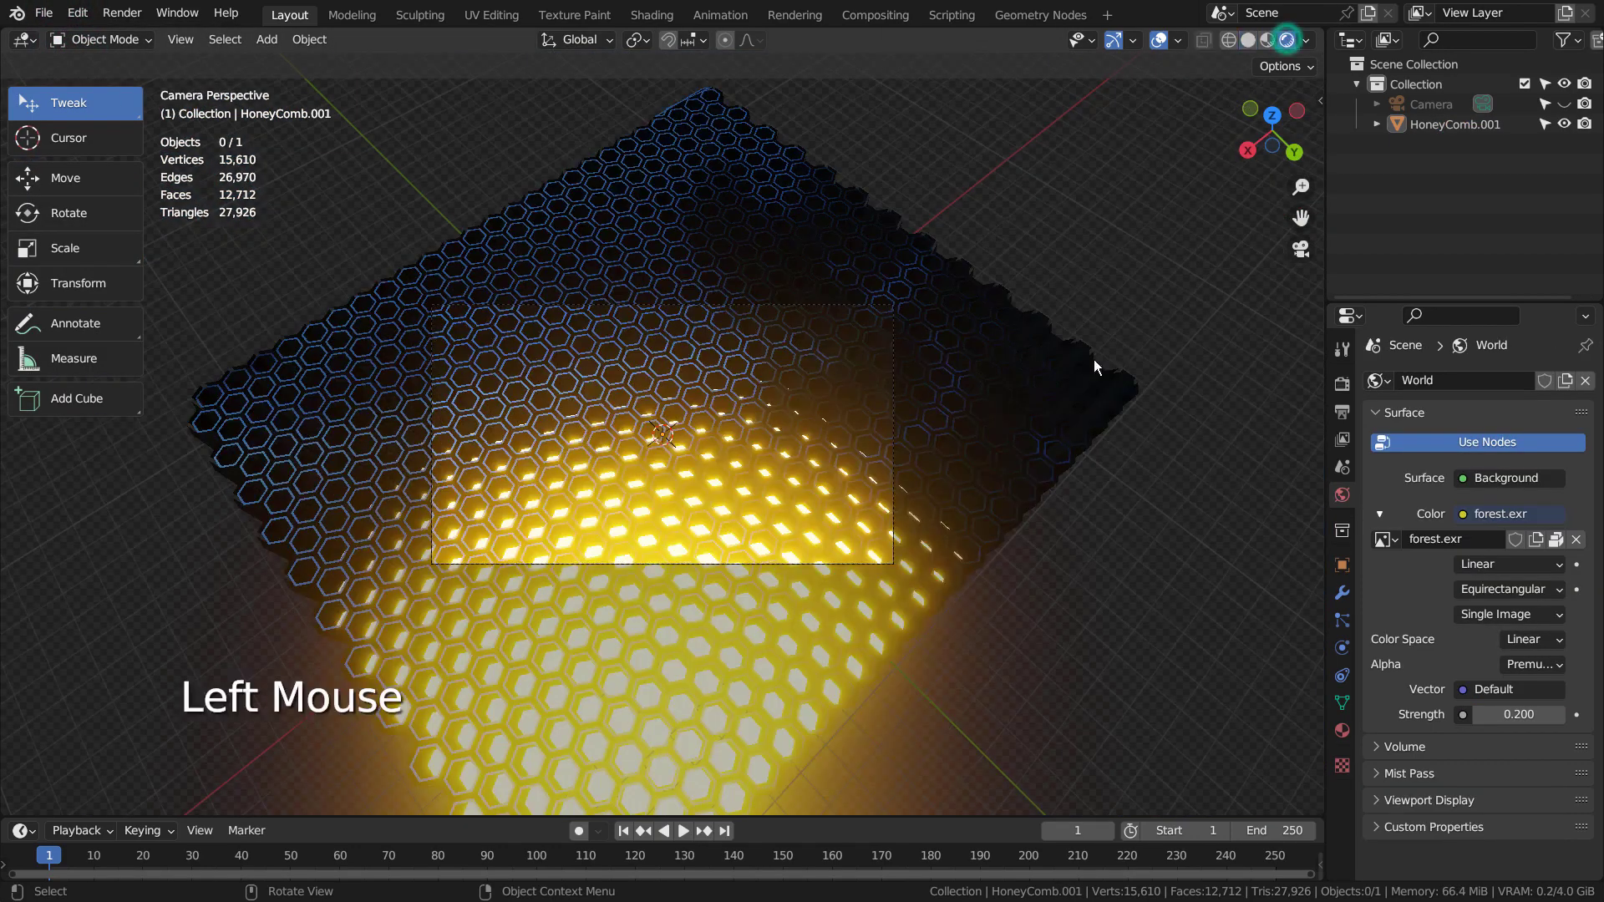
pyautogui.moveTo(1028, 448)
pyautogui.mouseDown(button='middle')
pyautogui.moveTo(830, 453)
pyautogui.moveTo(709, 489)
pyautogui.moveTo(714, 526)
pyautogui.moveTo(989, 405)
pyautogui.moveTo(949, 378)
pyautogui.moveTo(954, 402)
pyautogui.mouseUp(button='middle')
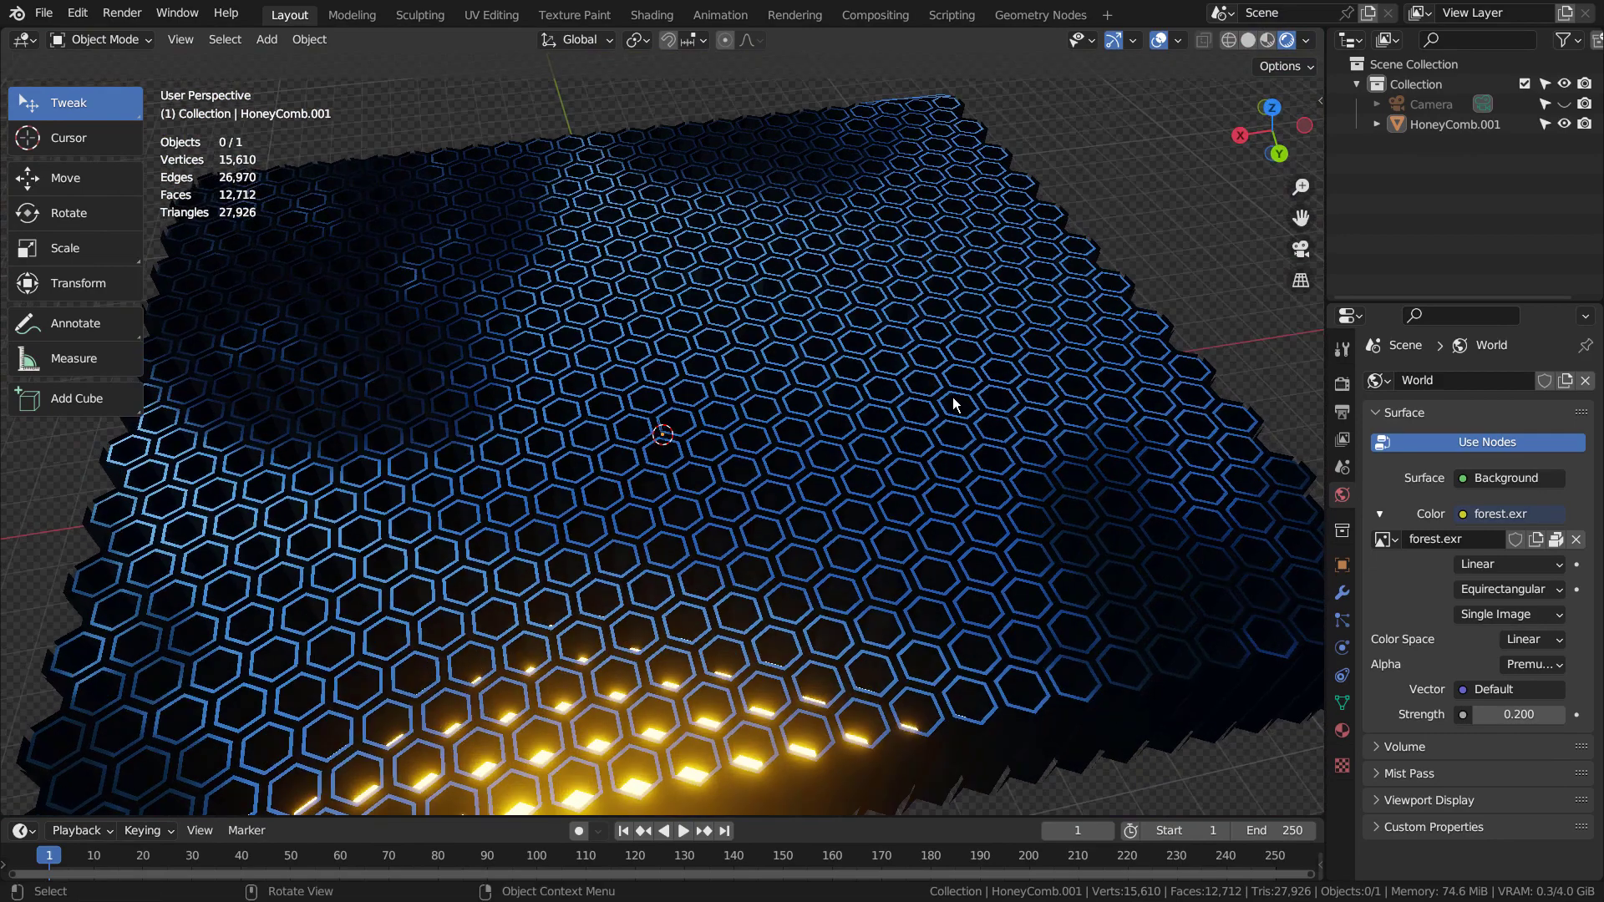
pyautogui.press('KP_0')
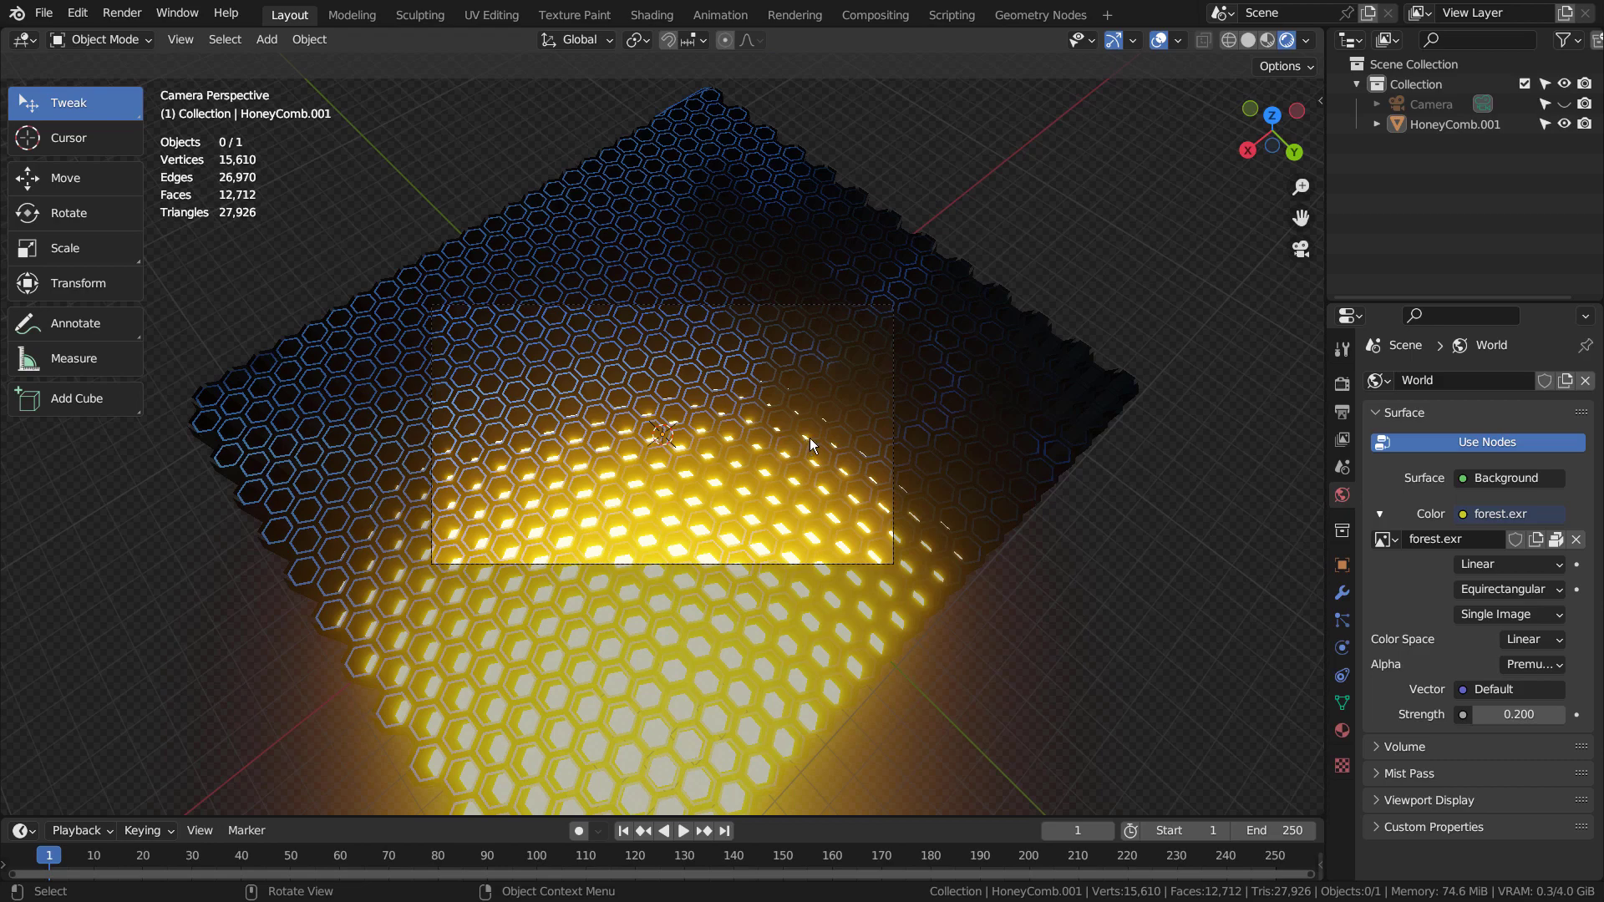
# Show the compositing node tree maximized without its sidebar, with the RGB Curves node moved clear of the Composite and Viewer nodes
pyautogui.click(892, 14)
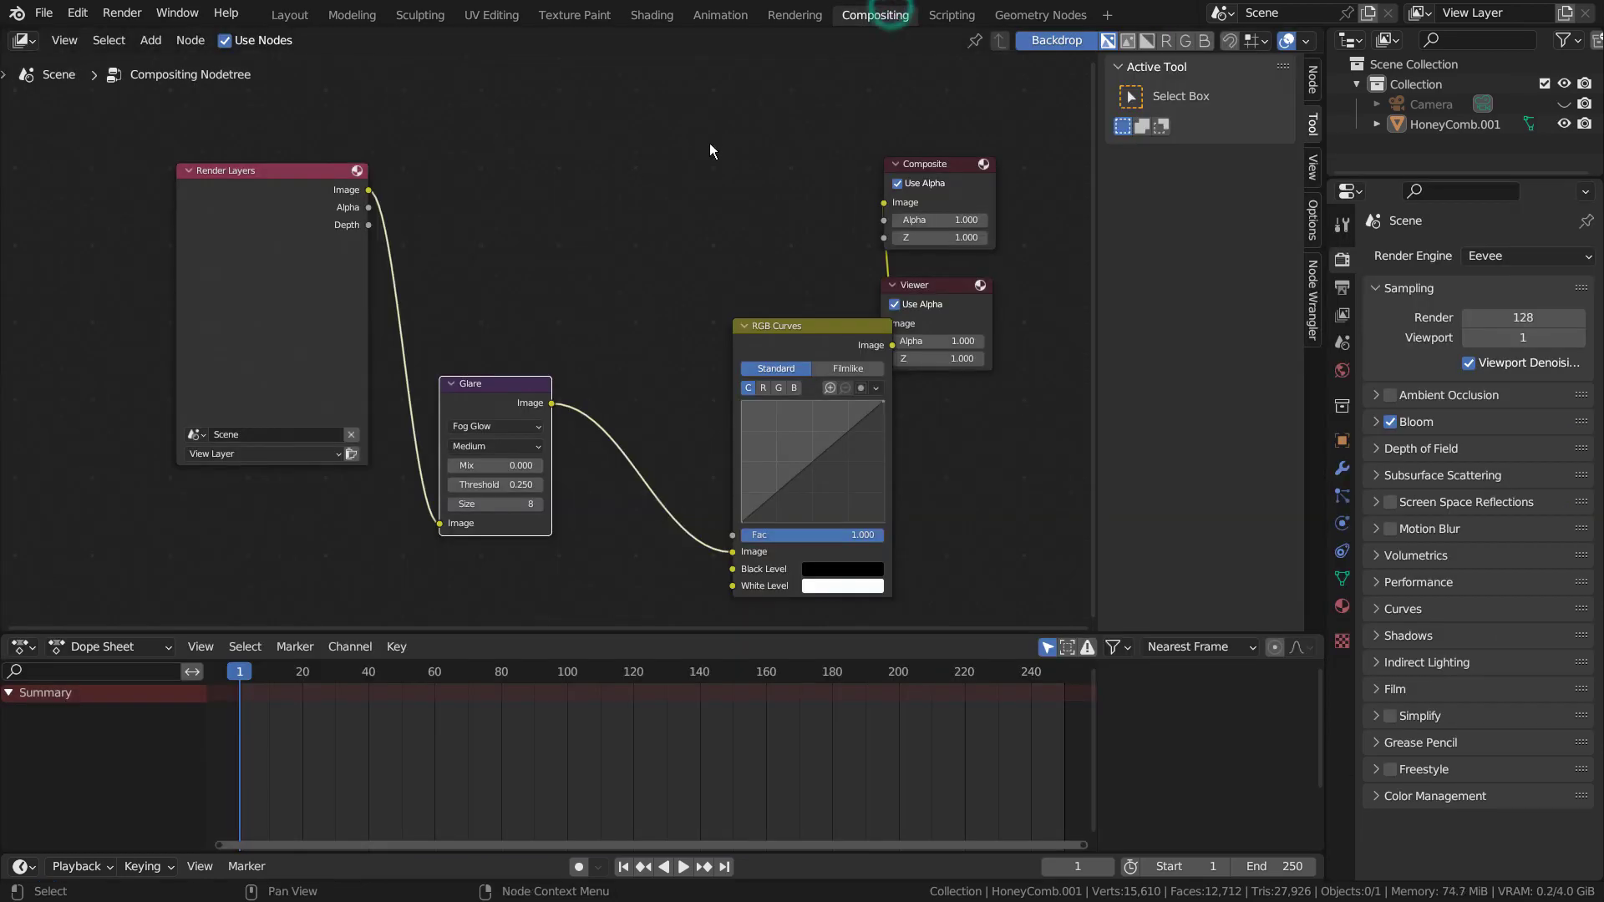
pyautogui.moveTo(775, 333); pyautogui.dragTo(715, 252)
pyautogui.hotkey('ctrl', 'space')
pyautogui.scroll(1, 1046, 344)
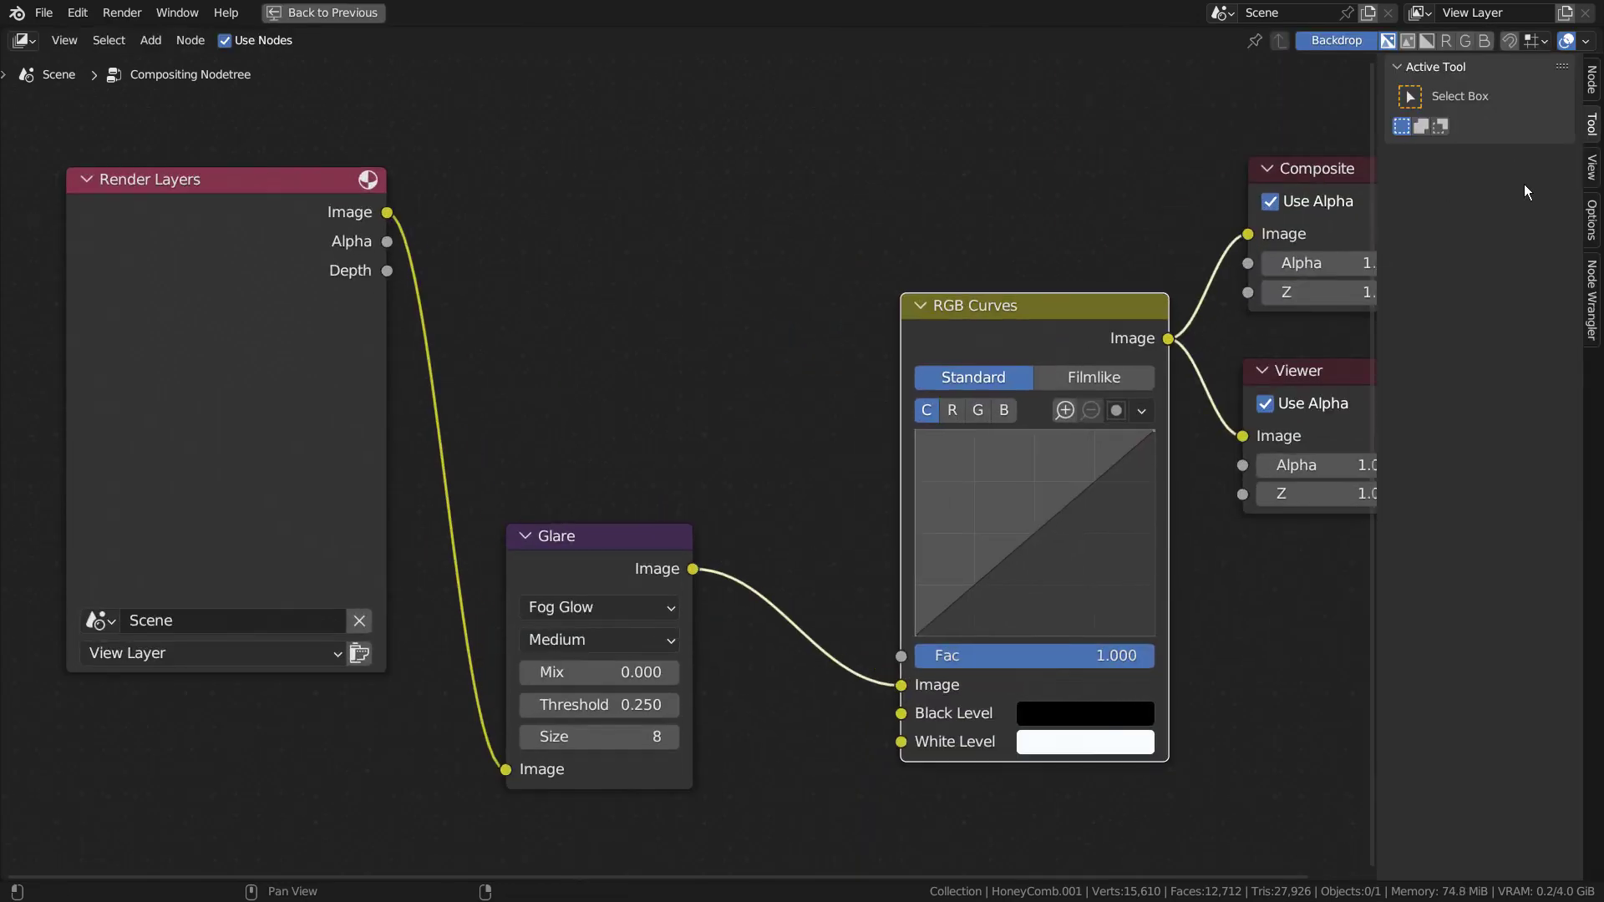
pyautogui.press('n')
pyautogui.moveTo(1409, 711); pyautogui.dragTo(1313, 687, button='middle')
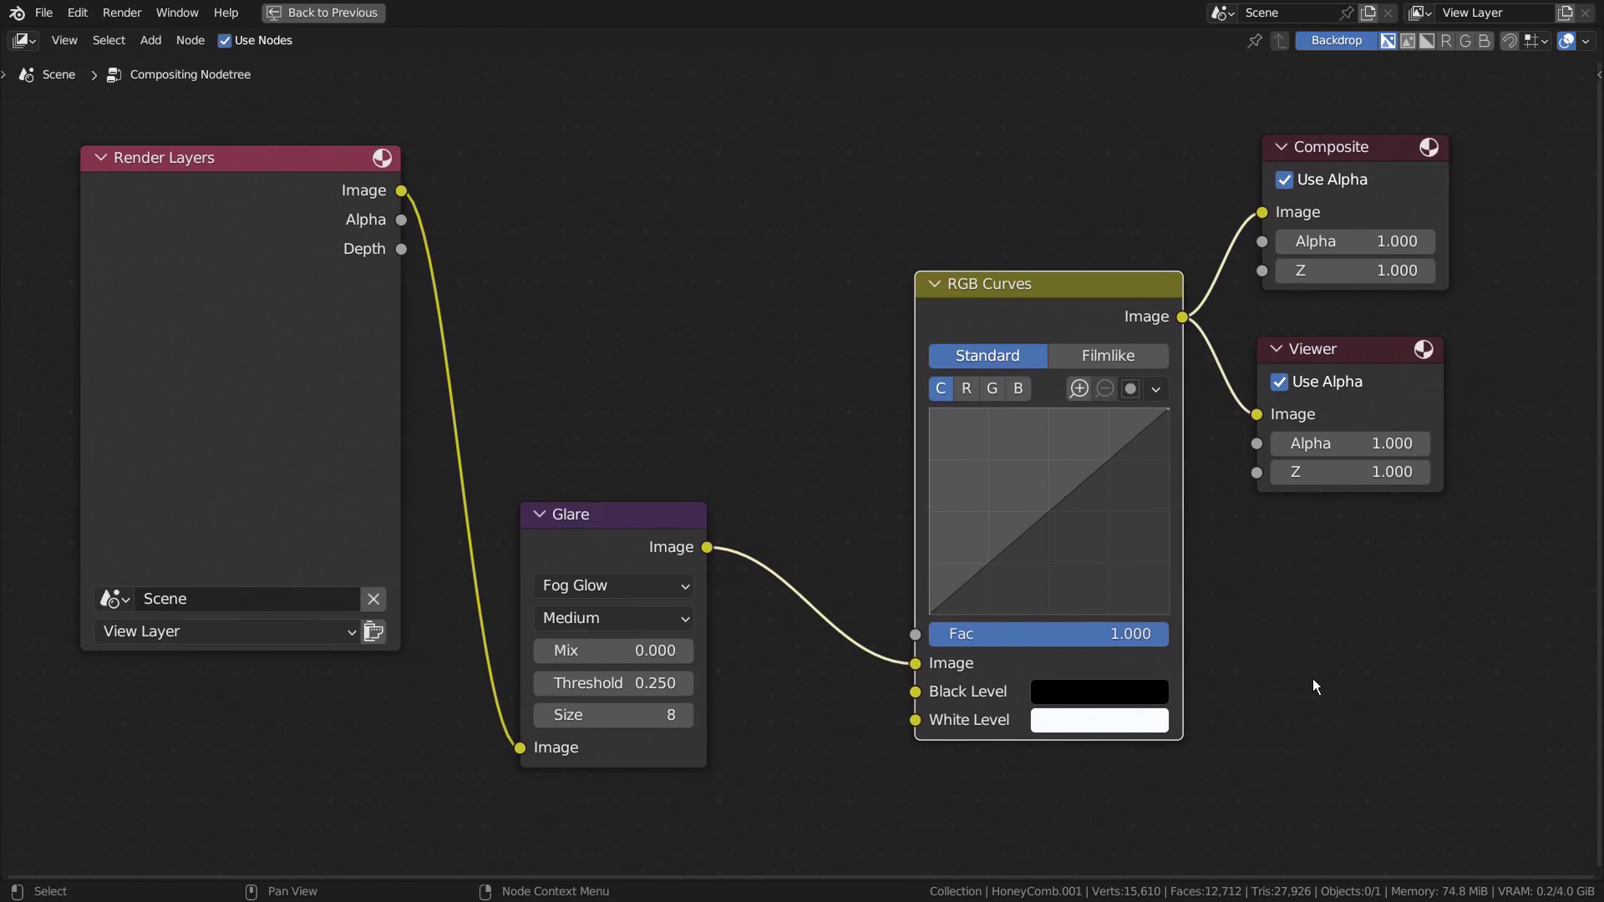